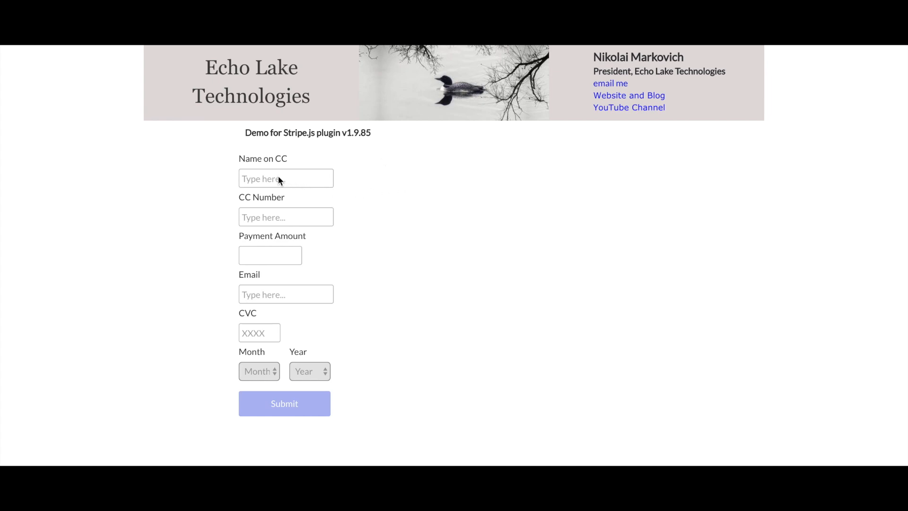
# Enter the cardholder name, the Stripe test card number, a $50 amount and the email address
pyautogui.click(256, 179)
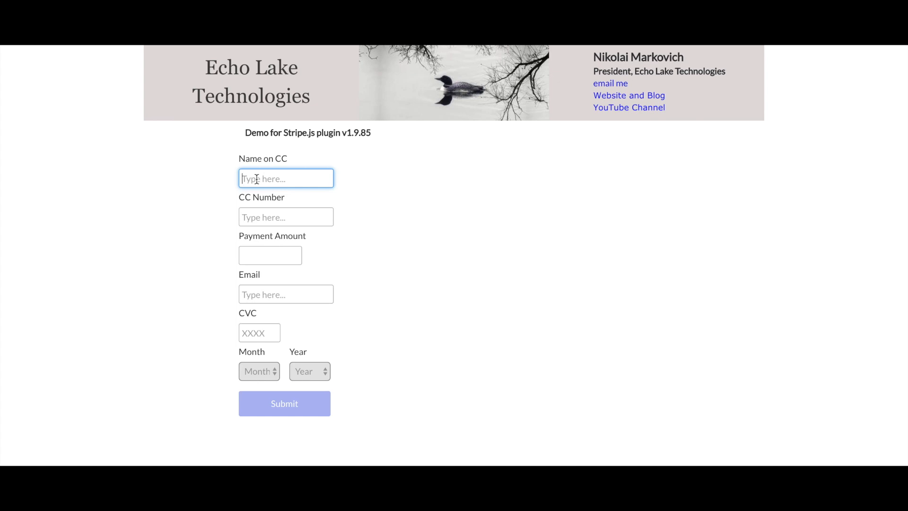
pyautogui.write('Jane Does')
pyautogui.press('BackSpace')
pyautogui.click(260, 219)
pyautogui.write('42')
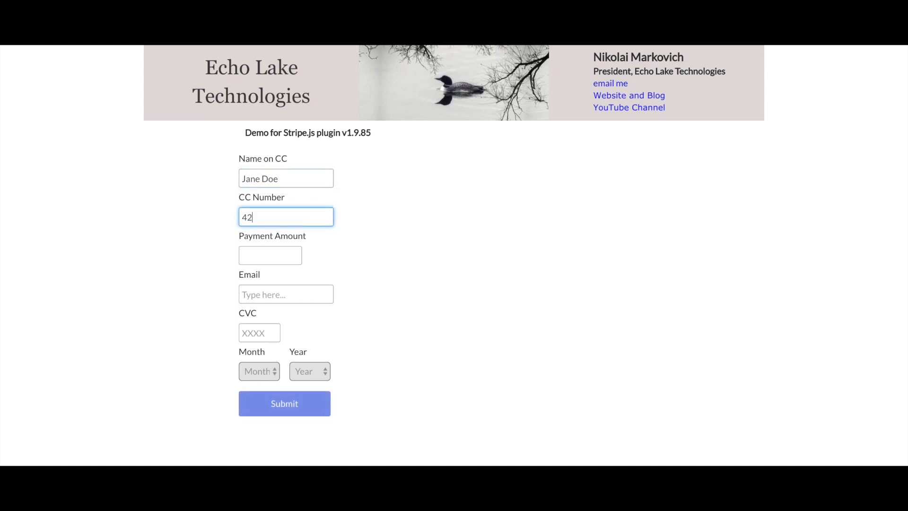
pyautogui.write('42424242424242')
pyautogui.click(269, 256)
pyautogui.write('50')
pyautogui.click(270, 292)
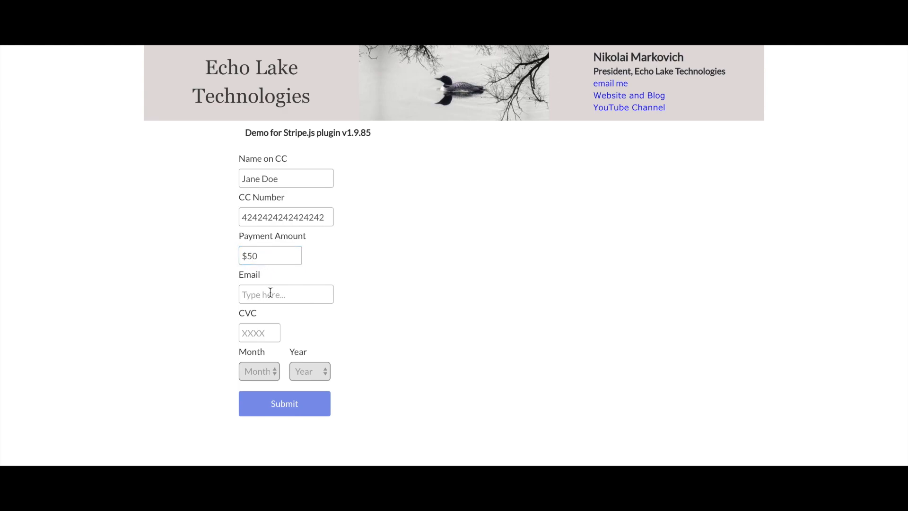
pyautogui.write('jane@tee')
pyautogui.press('BackSpace')
pyautogui.write('st,com')
# Enter a test CVC, choose expiry month 2 and year 2021, and submit for confirmation
pyautogui.click(254, 327)
pyautogui.write('123')
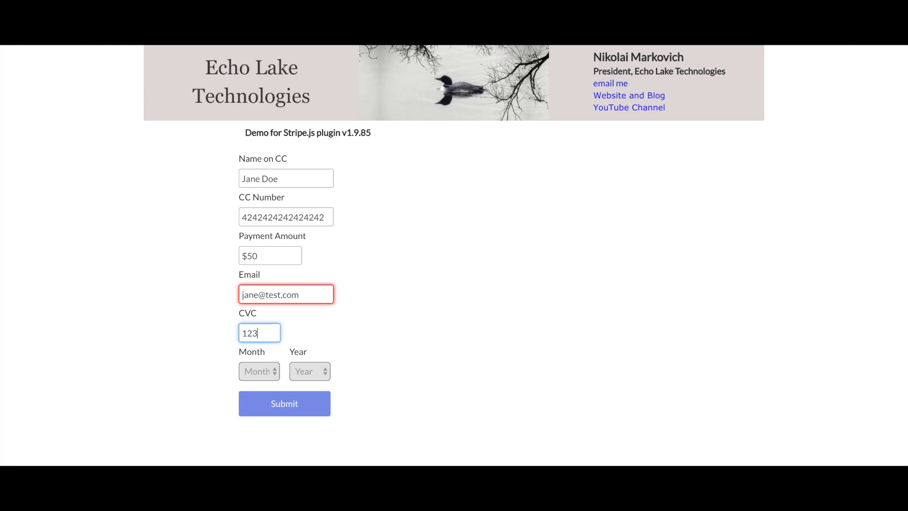
pyautogui.click(261, 372)
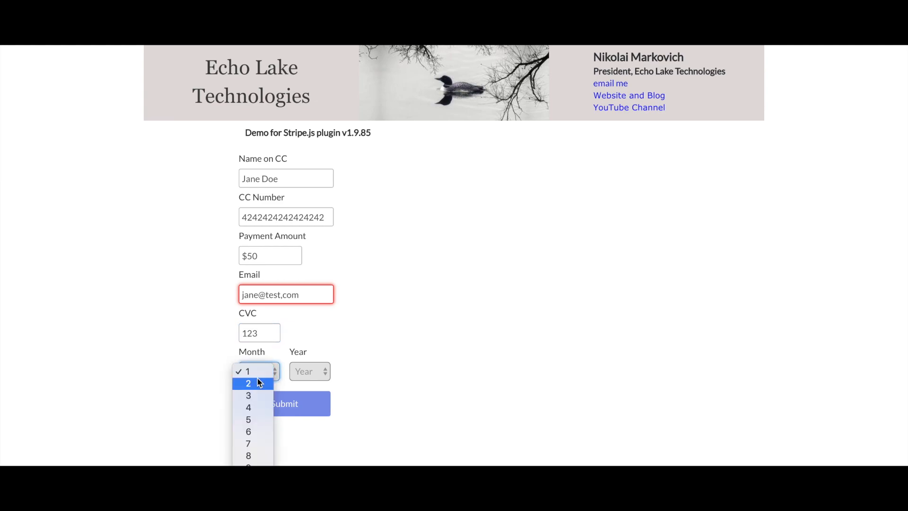
pyautogui.click(258, 384)
pyautogui.click(306, 378)
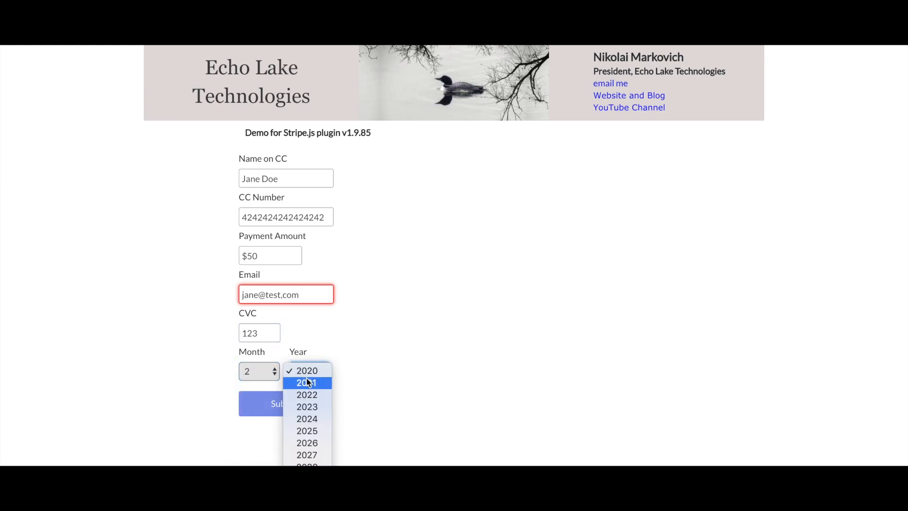
pyautogui.click(307, 383)
pyautogui.click(282, 406)
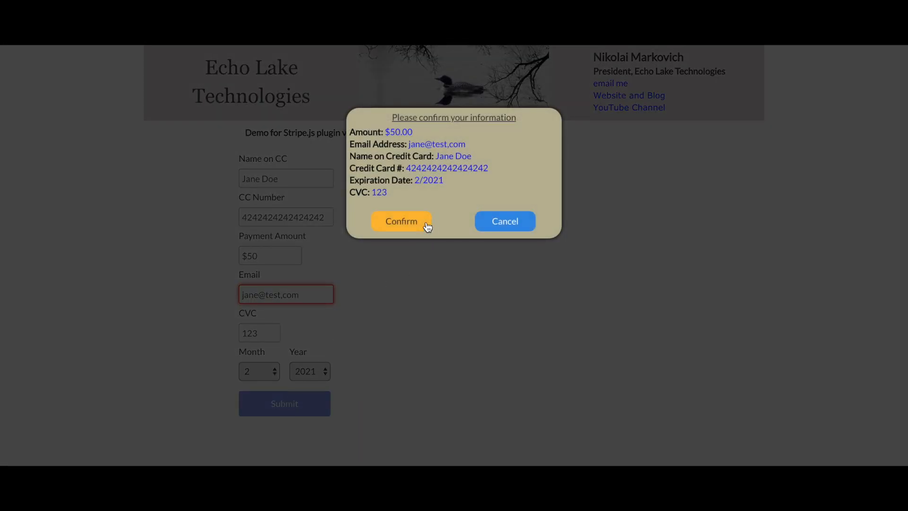
# Cancel, replace the comma before 'com' in the email with a period, resubmit, and confirm the $50.00 payment
pyautogui.click(498, 222)
pyautogui.click(287, 295)
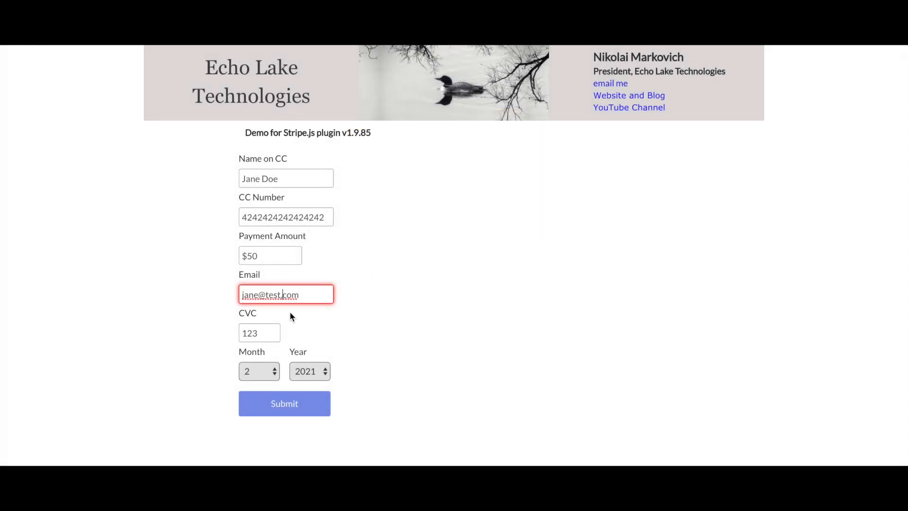
pyautogui.press('BackSpace')
pyautogui.write('.')
pyautogui.click(276, 412)
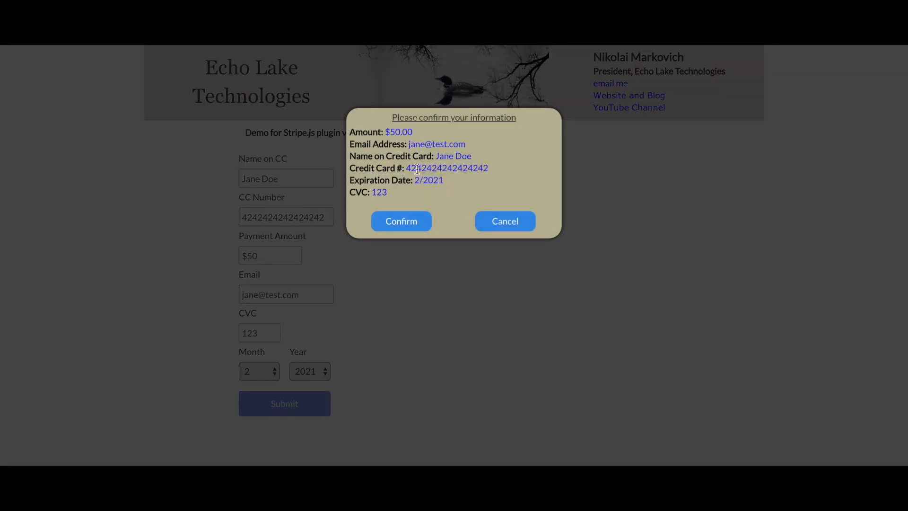
pyautogui.click(405, 221)
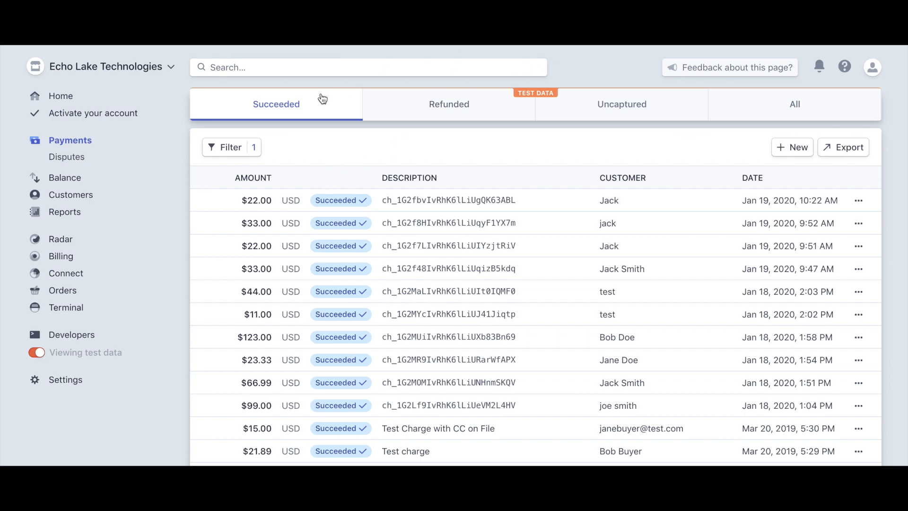
# Refresh the Succeeded payments list to find the new $50.00 charge, then go to Developers
pyautogui.click(64, 37)
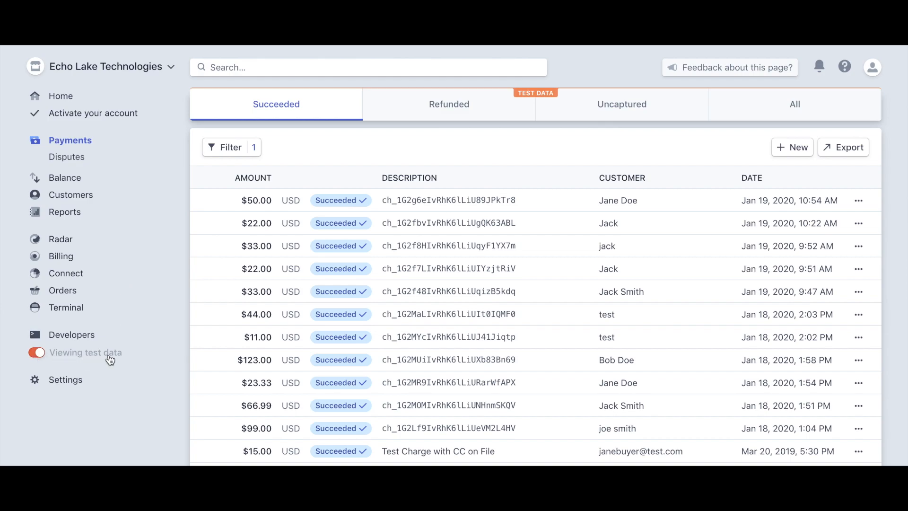
pyautogui.click(68, 337)
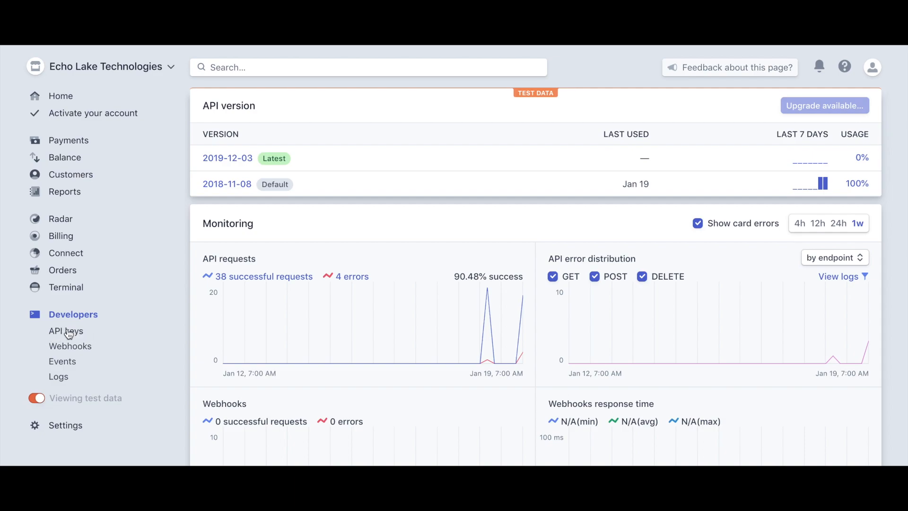
# Open the API keys page under Developers
pyautogui.click(69, 334)
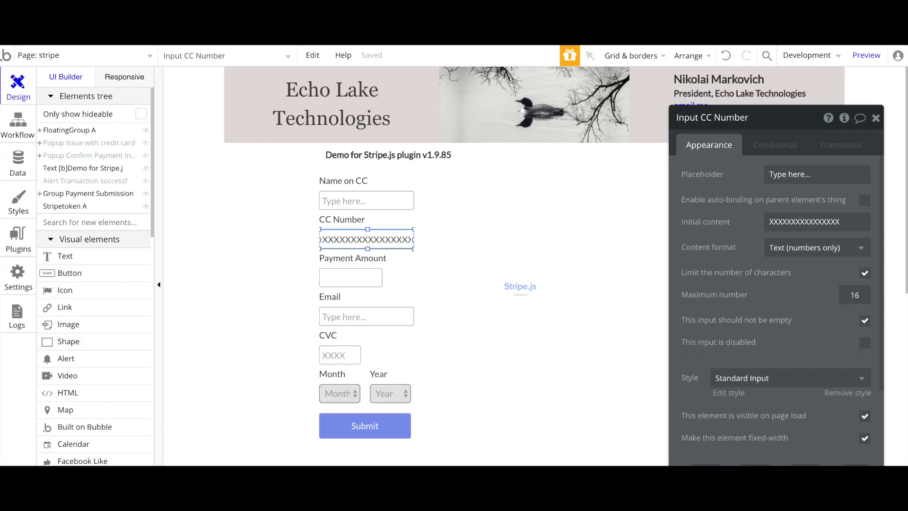
# Review the installed Stripe.js 1.9.85 plugin settings and look it up in the marketplace by 'stripe.js'
pyautogui.click(25, 242)
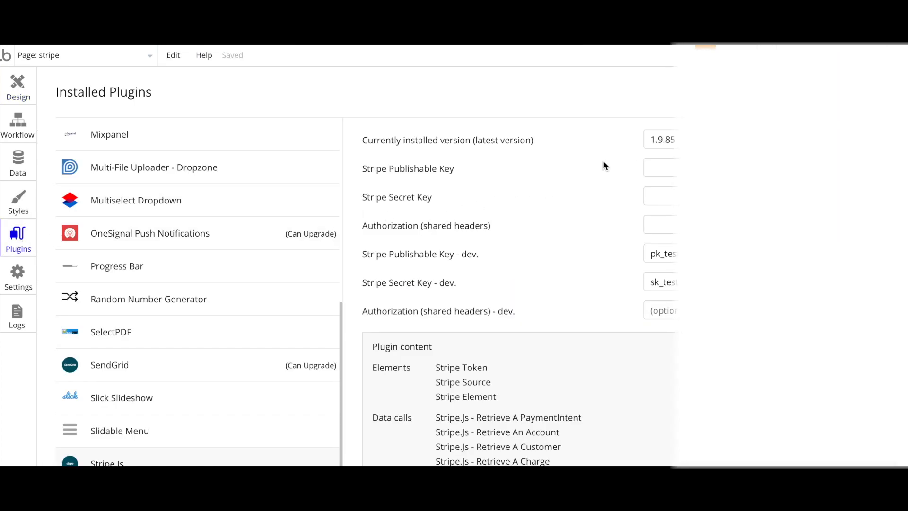
pyautogui.scroll(7, 609, 165)
pyautogui.scroll(7, 603, 164)
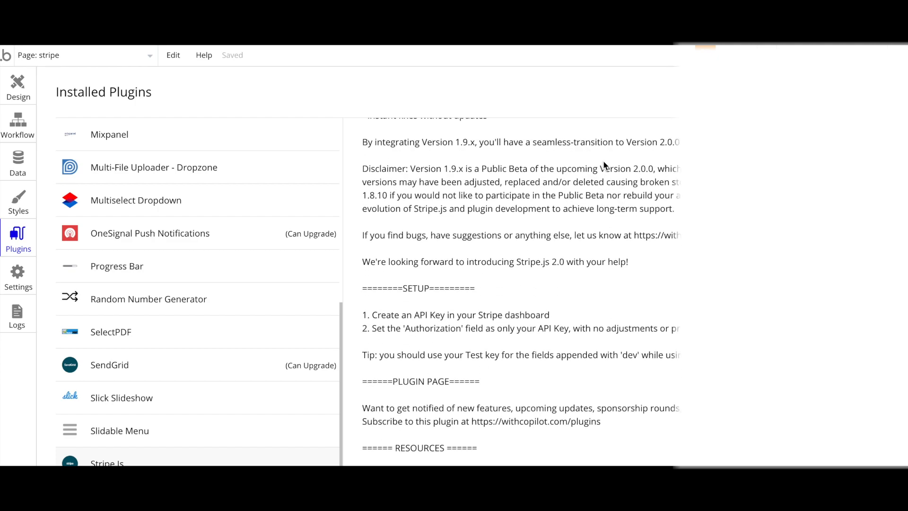
pyautogui.scroll(-5, 604, 163)
pyautogui.scroll(-7, 604, 163)
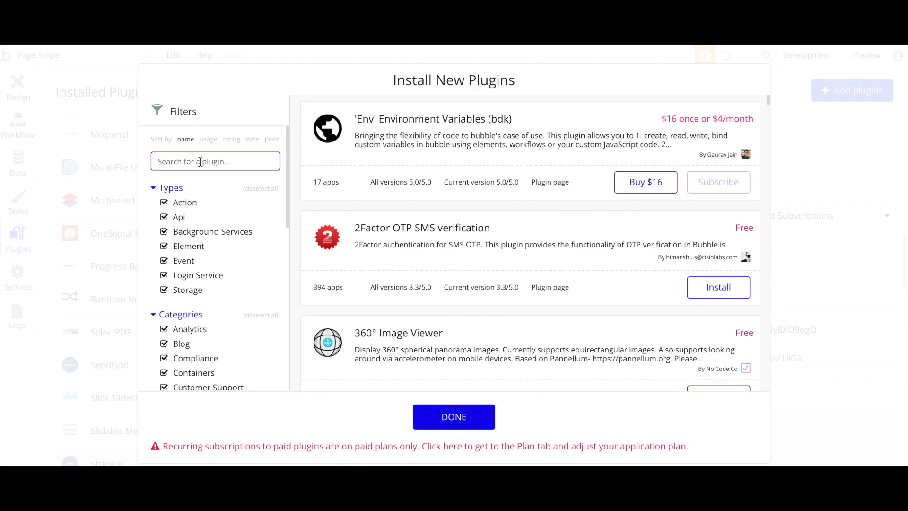
pyautogui.write('stripe.')
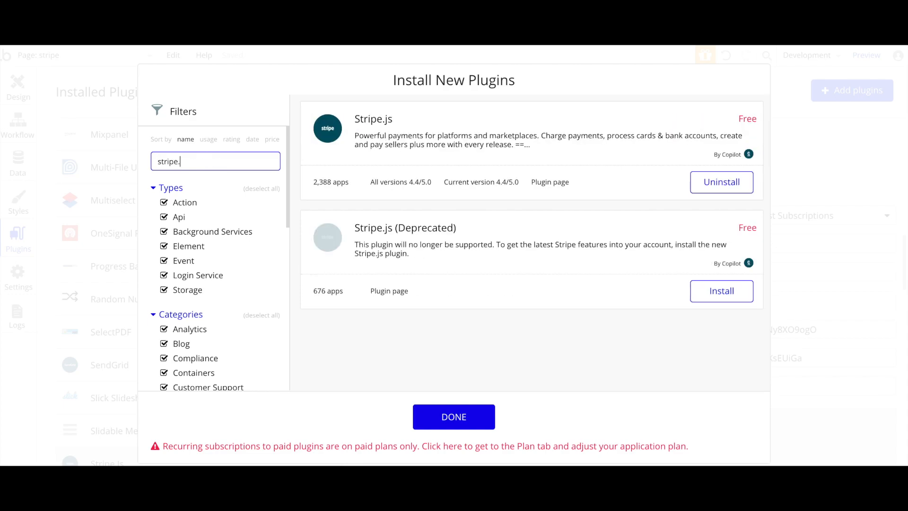
pyautogui.write('js')
pyautogui.click(444, 416)
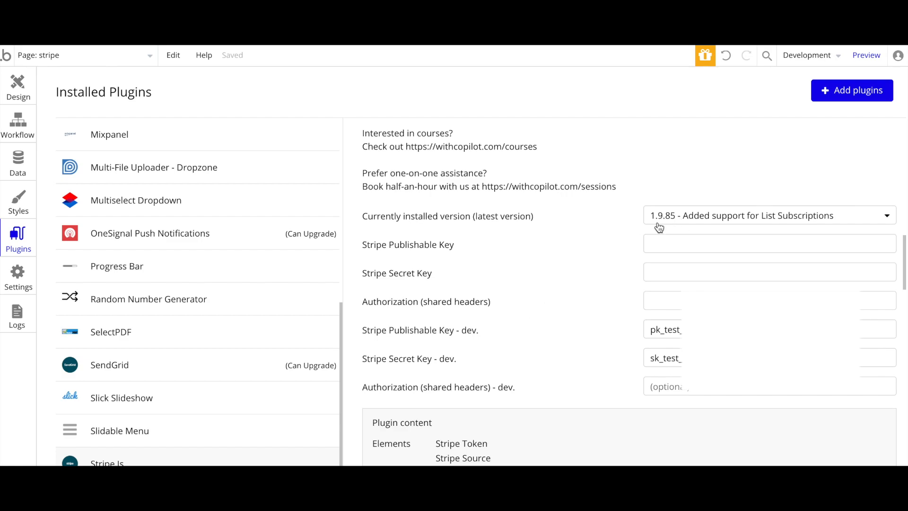
pyautogui.click(683, 223)
pyautogui.scroll(-2, 676, 324)
pyautogui.scroll(2, 678, 325)
pyautogui.click(18, 93)
# Inspect the stripe page, then the Name on CC label and its input
pyautogui.click(244, 229)
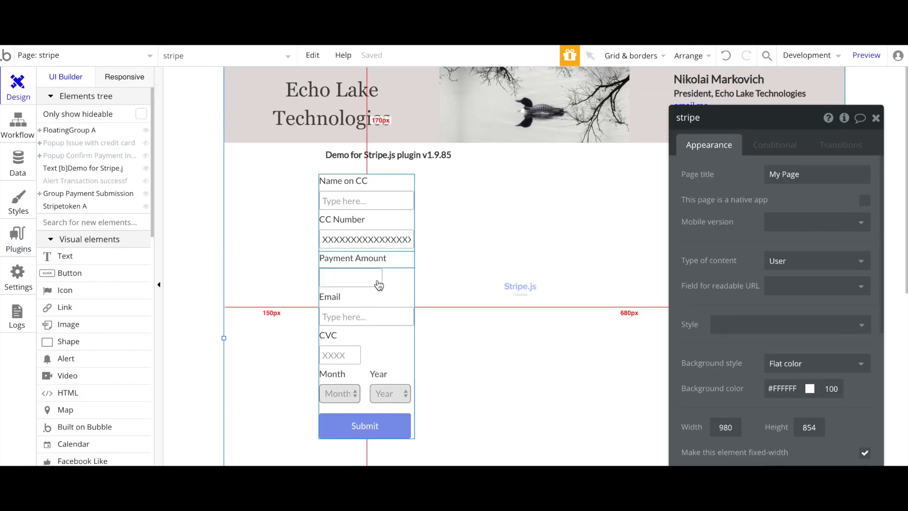
pyautogui.click(345, 183)
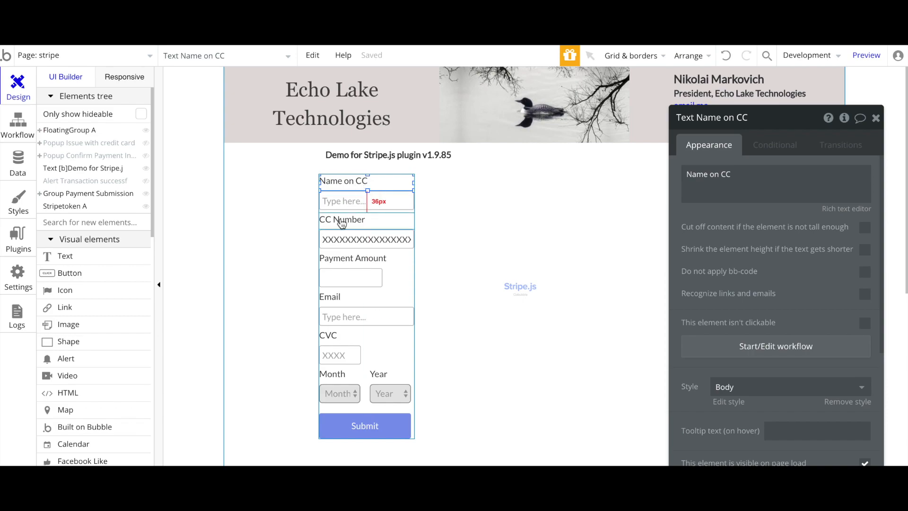
pyautogui.click(341, 202)
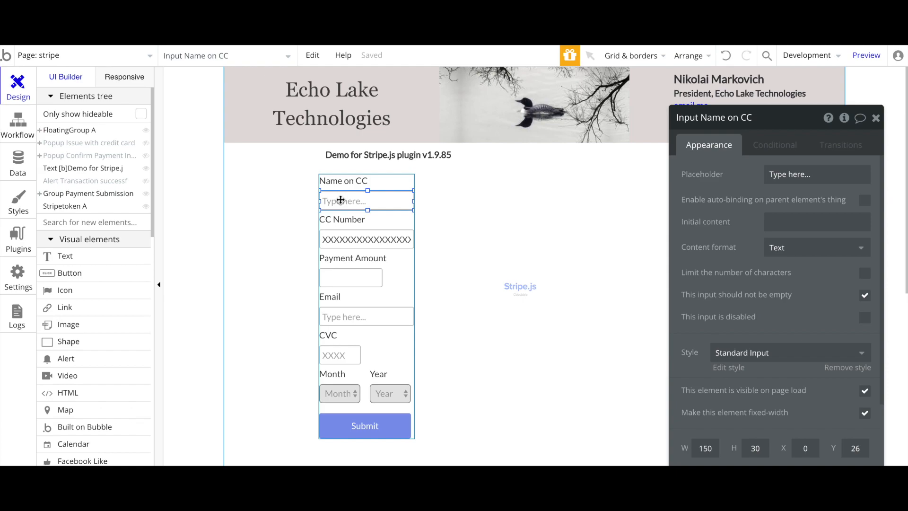
# Add a trial 'Name' text element, delete it, and reselect the Name on CC input
pyautogui.click(60, 256)
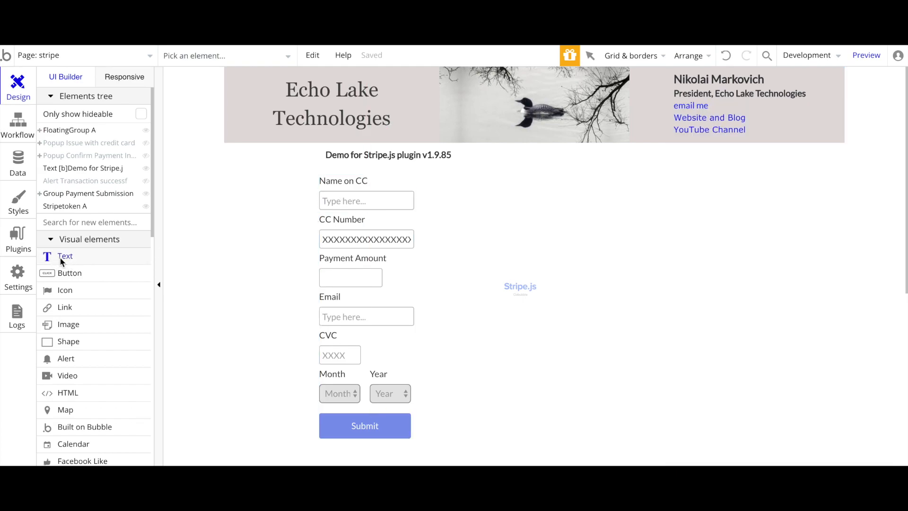
pyautogui.moveTo(240, 190); pyautogui.dragTo(301, 208)
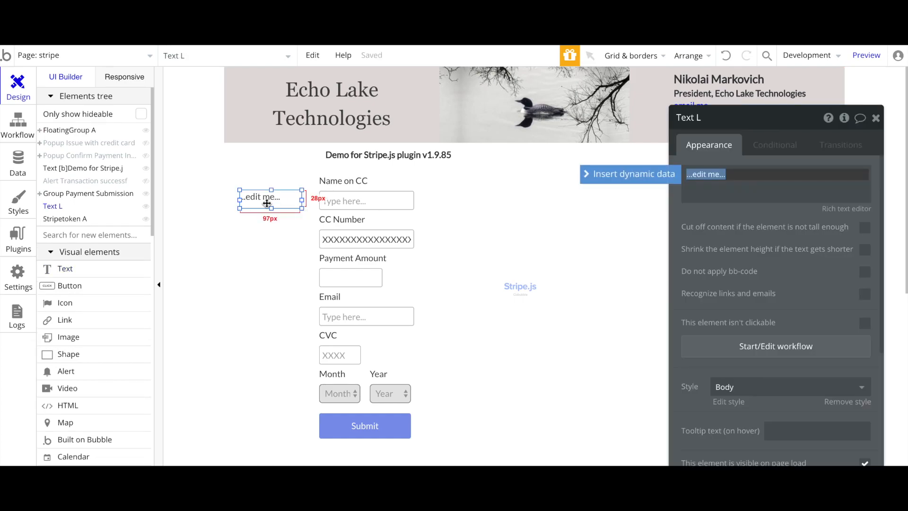
pyautogui.write('Name')
pyautogui.click(699, 210)
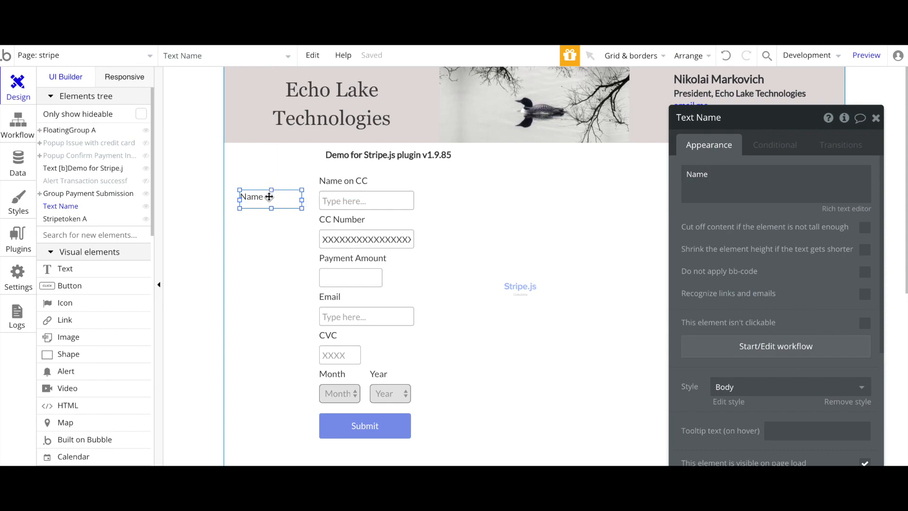
pyautogui.press('Delete')
pyautogui.click(368, 200)
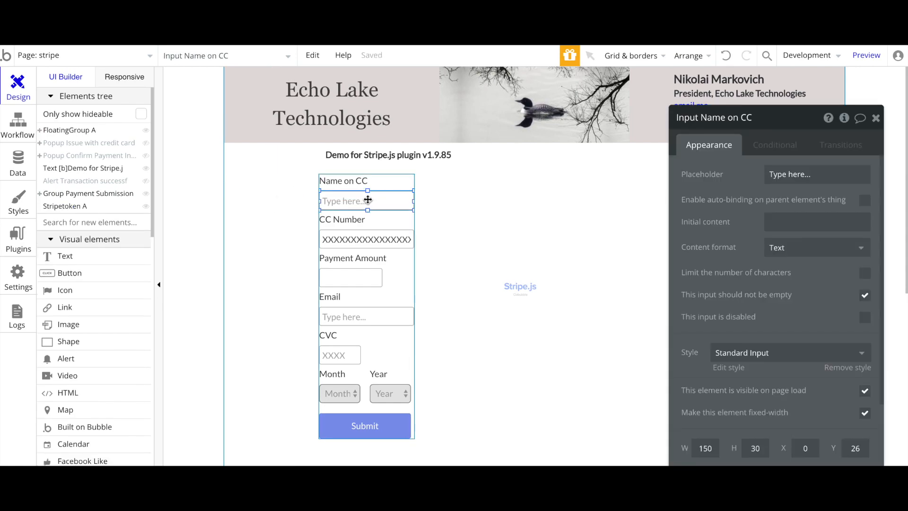
pyautogui.moveTo(724, 190); pyautogui.dragTo(601, 147)
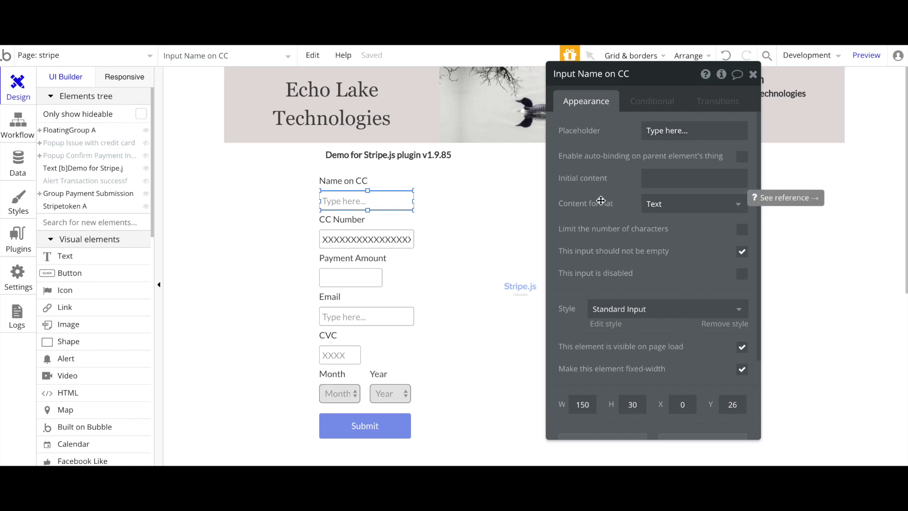
# Draw a trial input left of the form, check its Text content format, then delete it
pyautogui.click(311, 212)
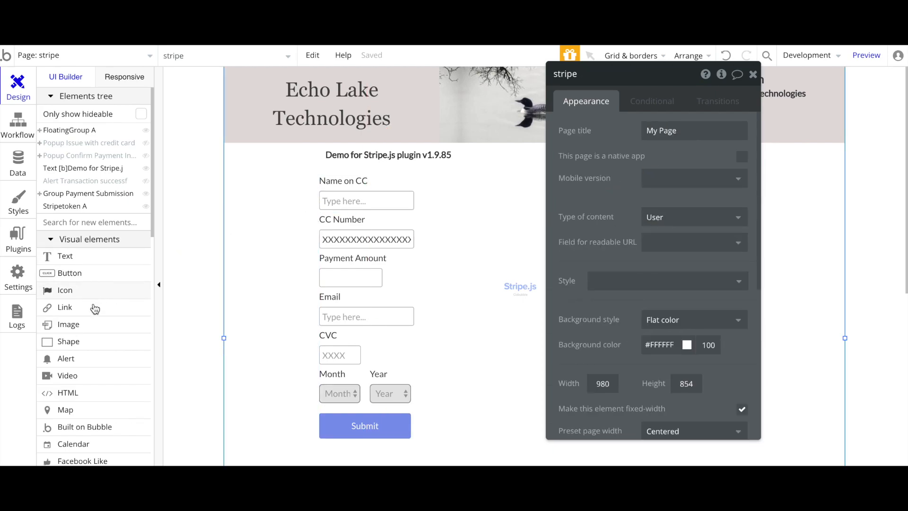
pyautogui.scroll(-2, 95, 307)
pyautogui.scroll(-7, 95, 308)
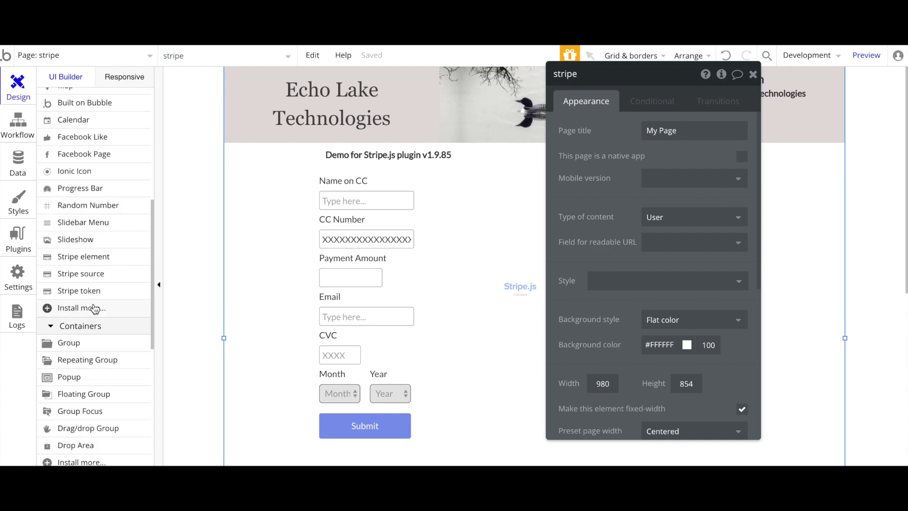
pyautogui.click(70, 388)
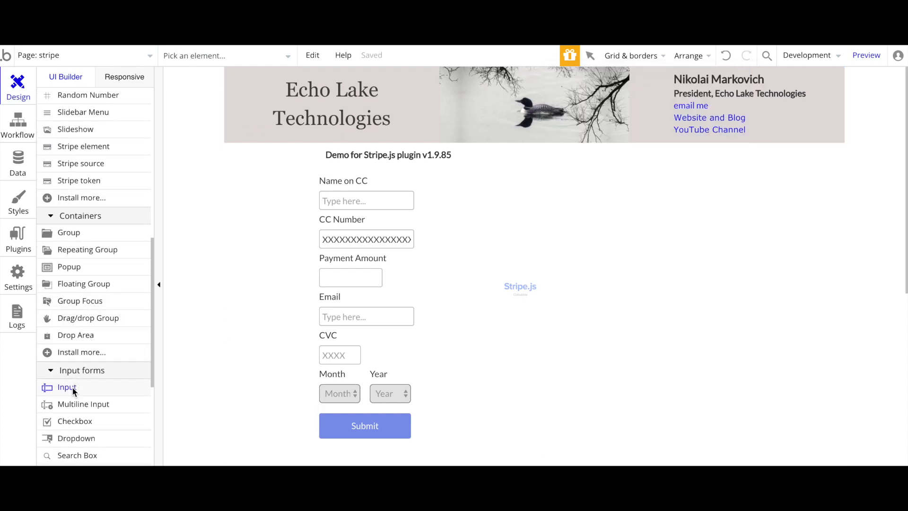
pyautogui.moveTo(243, 185)
pyautogui.mouseDown()
pyautogui.moveTo(320, 211)
pyautogui.moveTo(312, 205)
pyautogui.mouseUp()
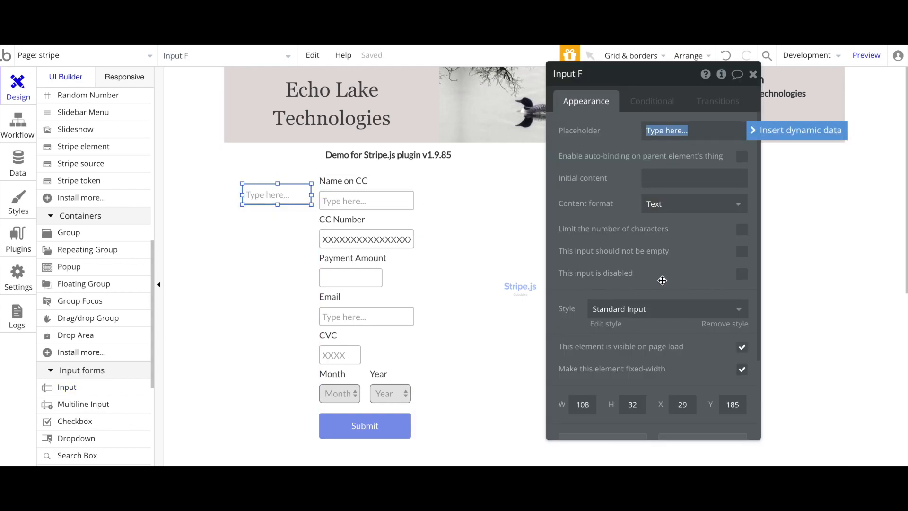
pyautogui.click(683, 204)
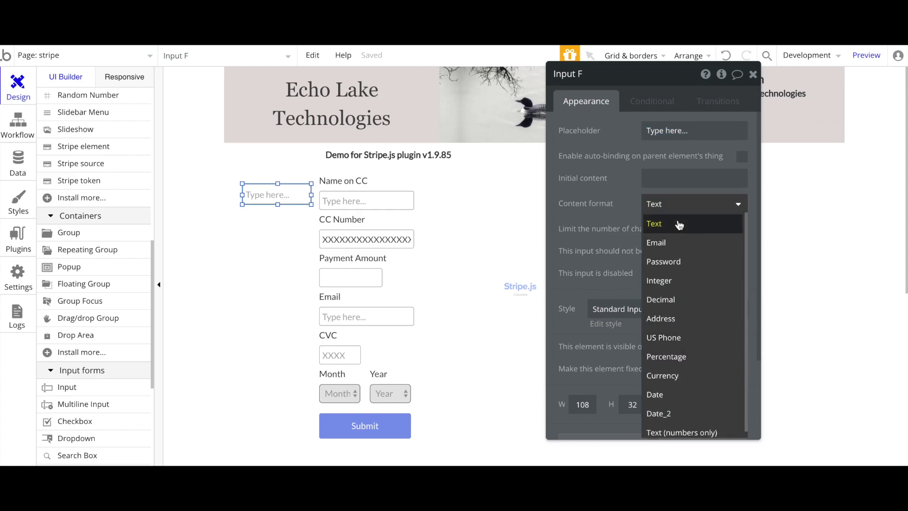
pyautogui.click(688, 222)
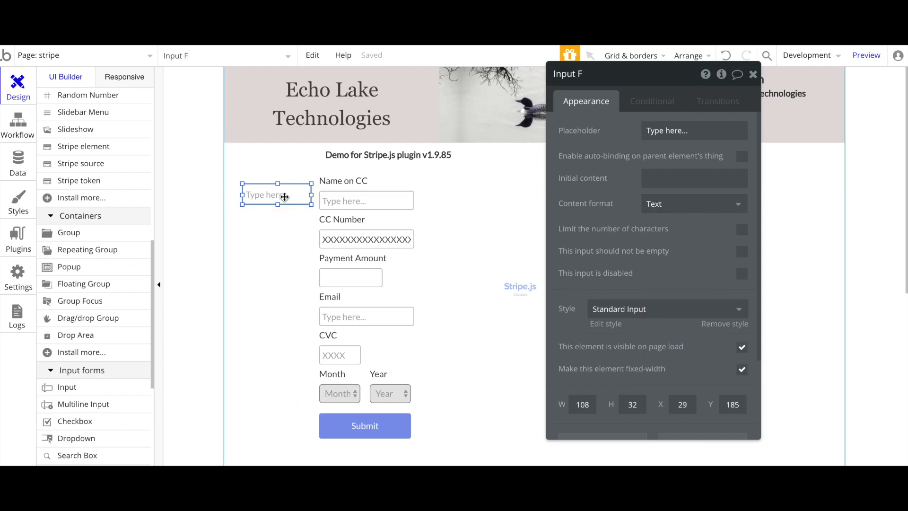
pyautogui.press('Delete')
# Select the CC Number label and then the CC Number input field
pyautogui.click(347, 216)
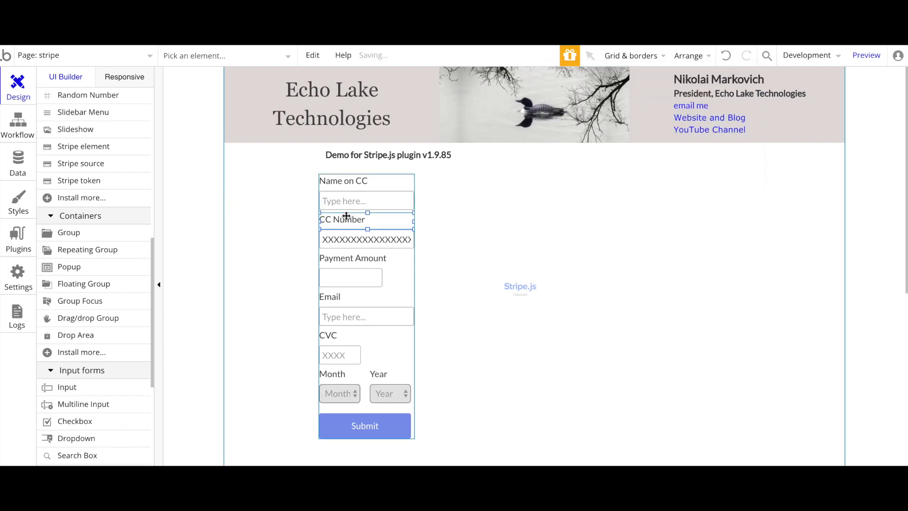
pyautogui.click(346, 216)
pyautogui.click(347, 238)
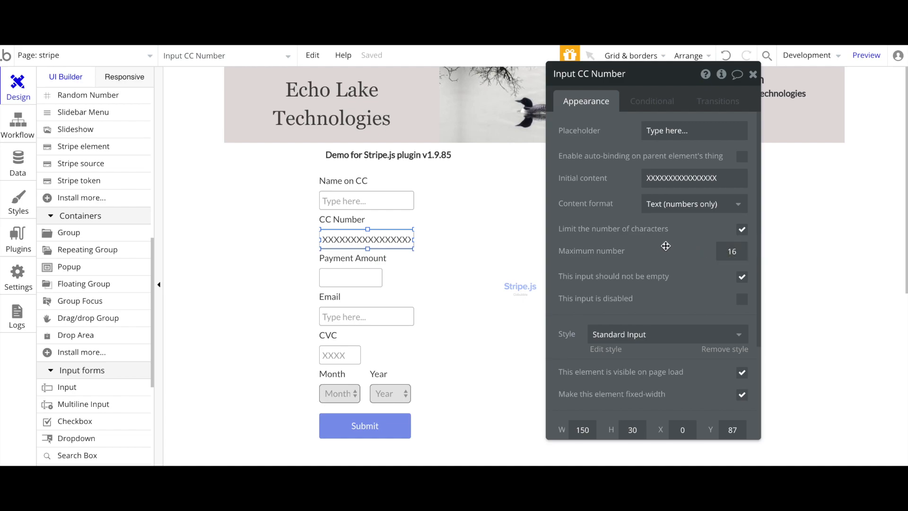
# Browse the CC Number content formats and choose Text (numbers only)
pyautogui.click(685, 208)
pyautogui.click(669, 221)
pyautogui.click(672, 213)
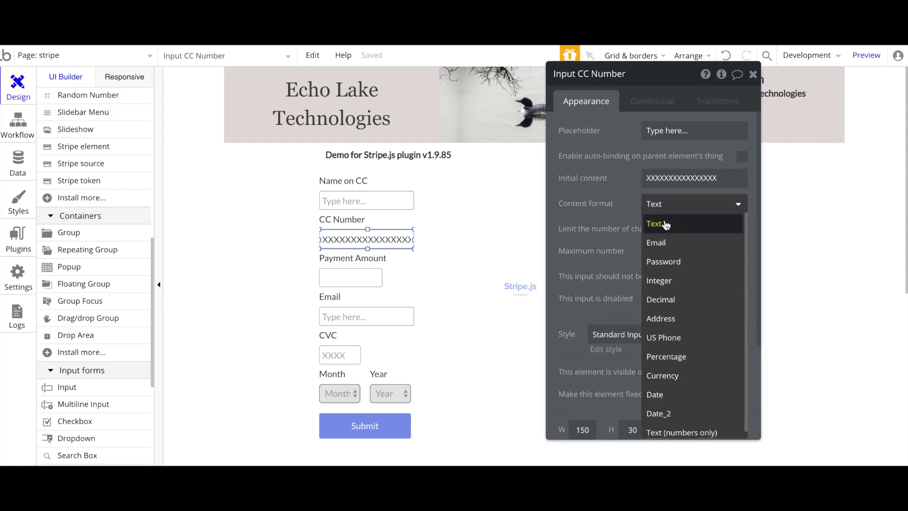
pyautogui.click(616, 205)
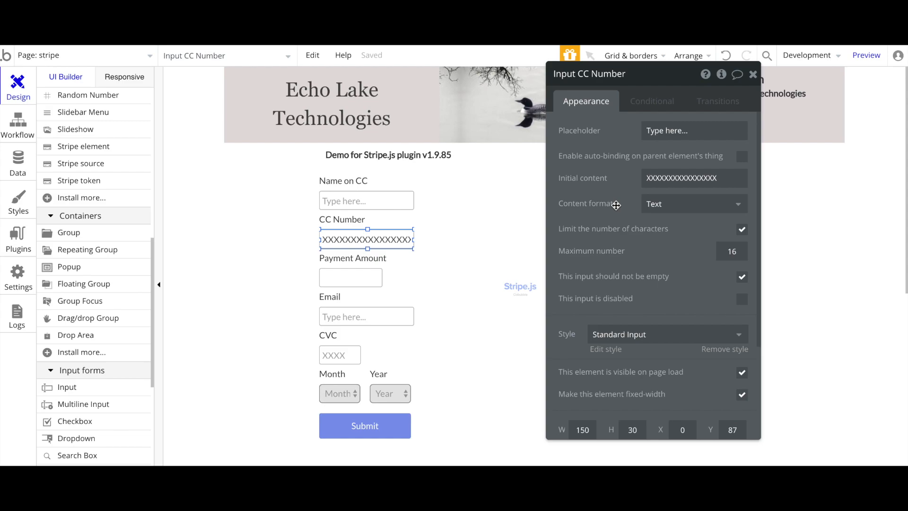
pyautogui.click(670, 210)
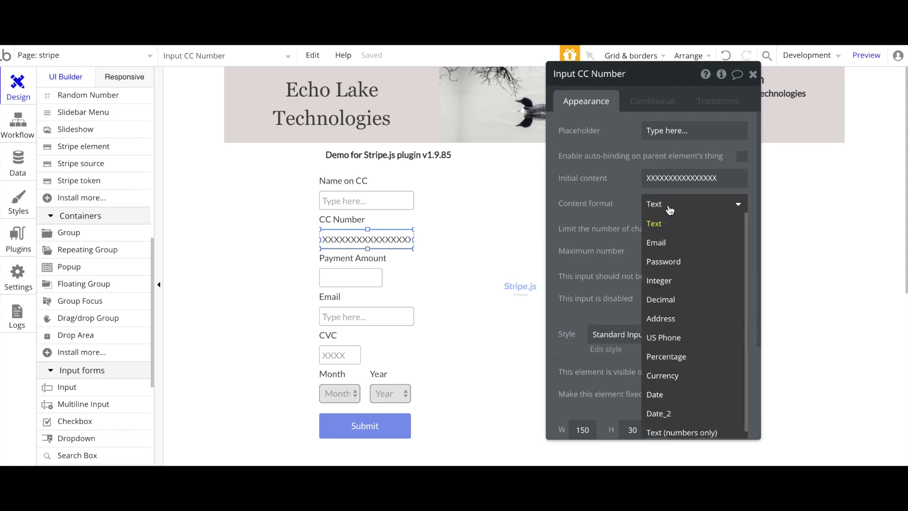
pyautogui.scroll(-1, 667, 284)
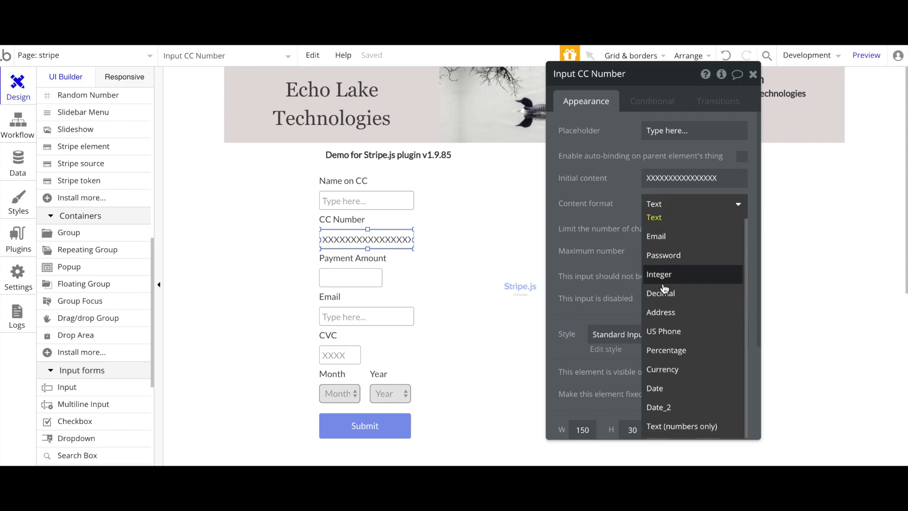
pyautogui.click(667, 426)
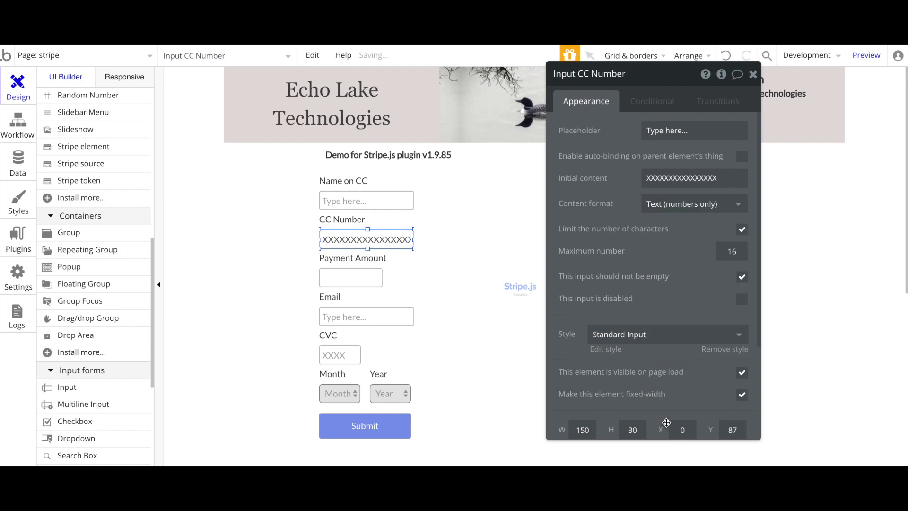
# Try Integer, then restore numbers-only text with a 16-character limit and select Name on CC
pyautogui.click(667, 209)
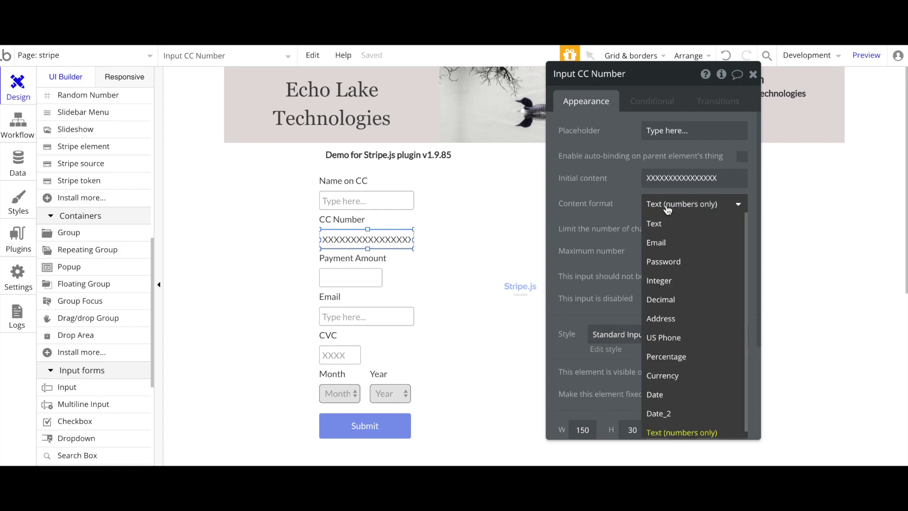
pyautogui.click(665, 281)
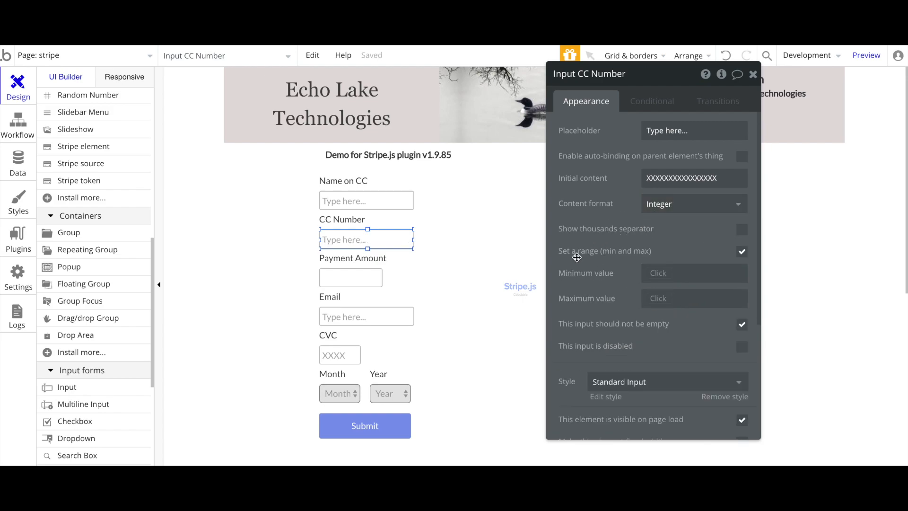
pyautogui.click(742, 252)
pyautogui.click(741, 251)
pyautogui.click(669, 208)
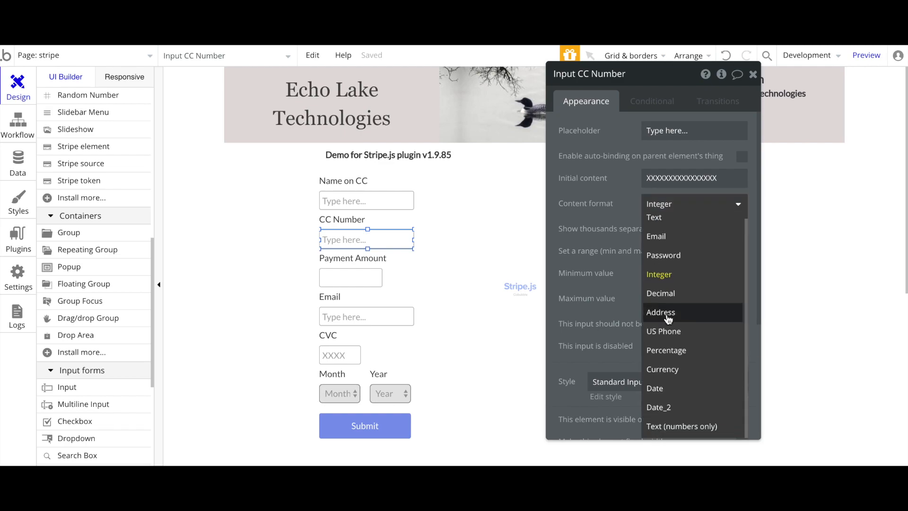
pyautogui.click(674, 427)
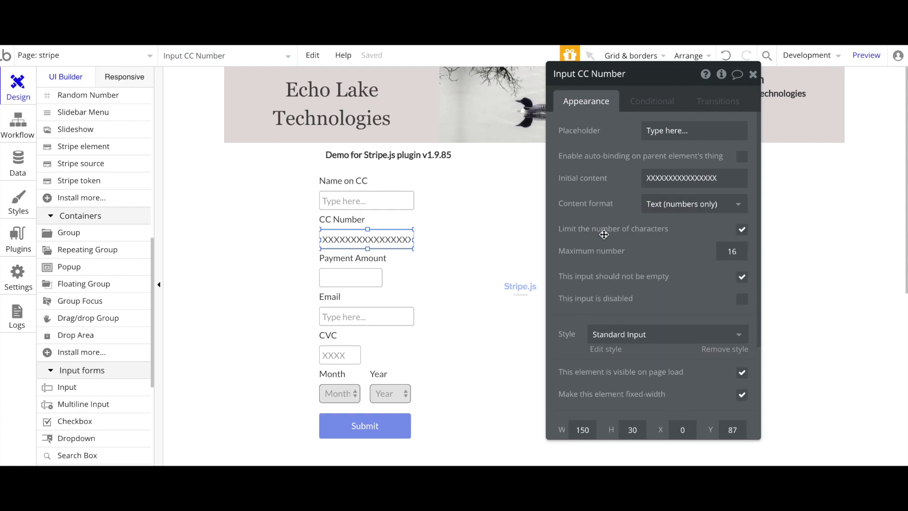
pyautogui.click(741, 230)
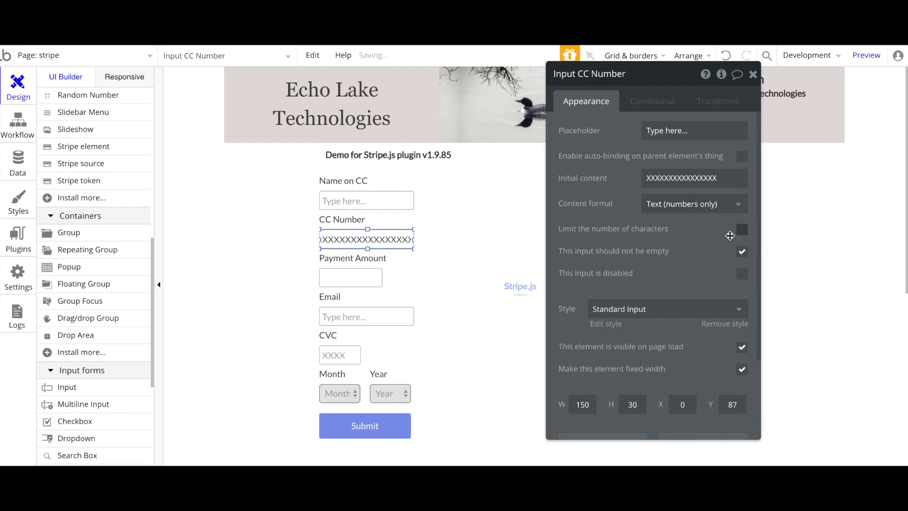
pyautogui.click(742, 230)
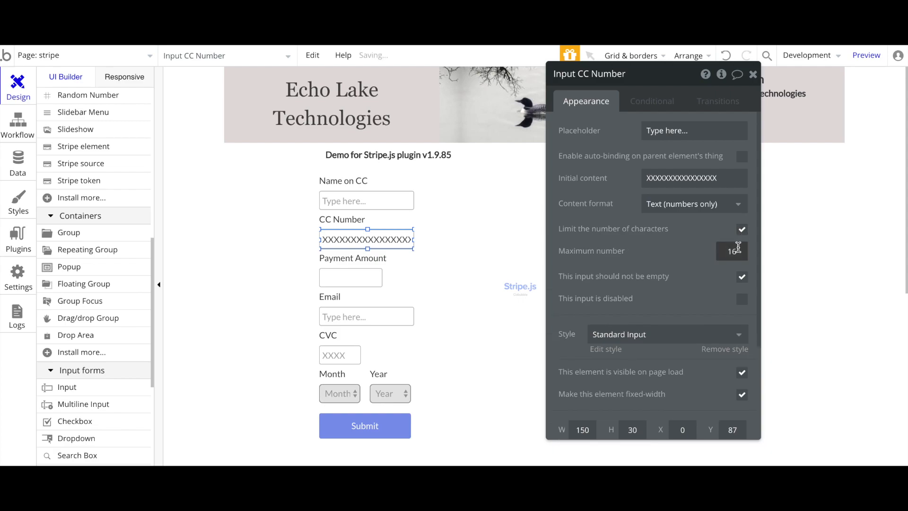
pyautogui.click(710, 255)
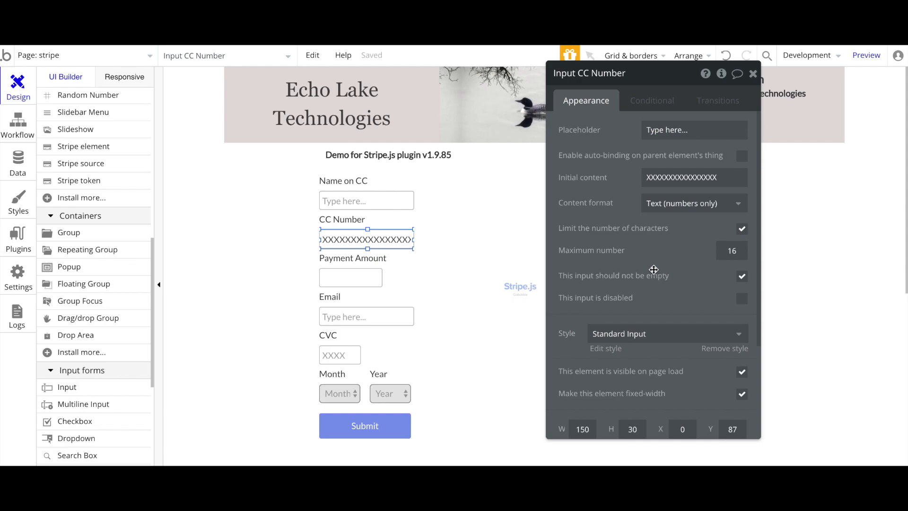
pyautogui.click(399, 211)
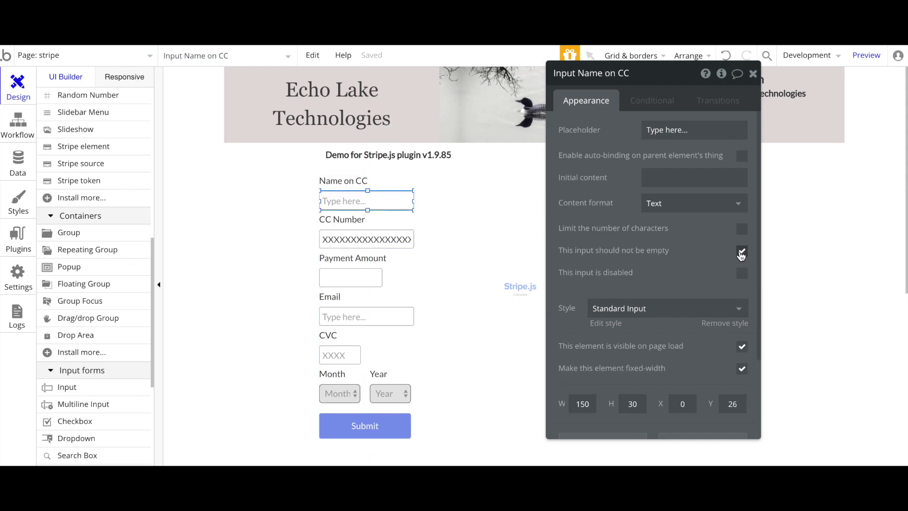
# Set Payment Amount to Currency with a $ prefix and keep the Email input as Email format
pyautogui.click(370, 240)
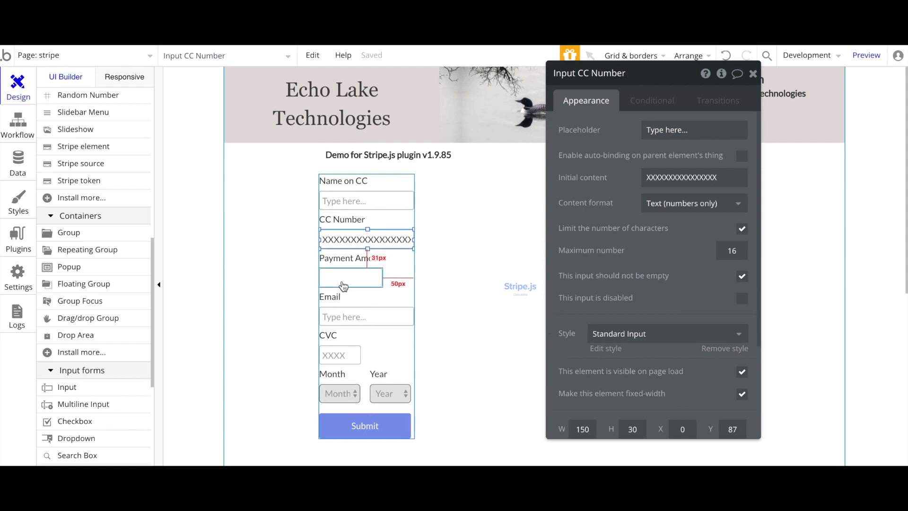
pyautogui.click(350, 281)
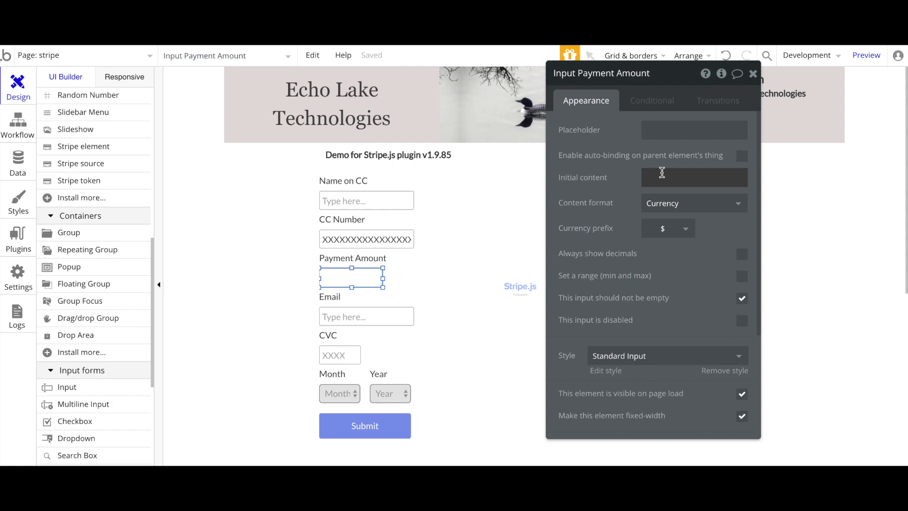
pyautogui.click(673, 206)
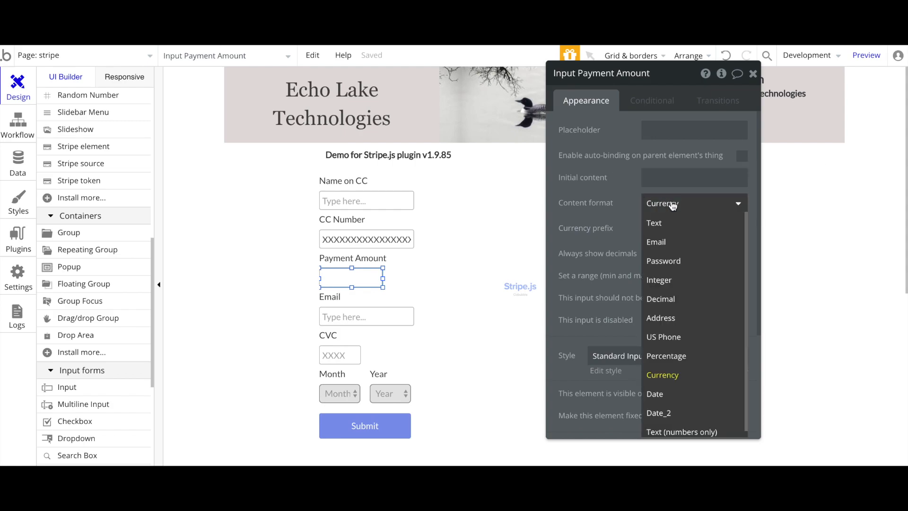
pyautogui.click(674, 375)
pyautogui.click(677, 235)
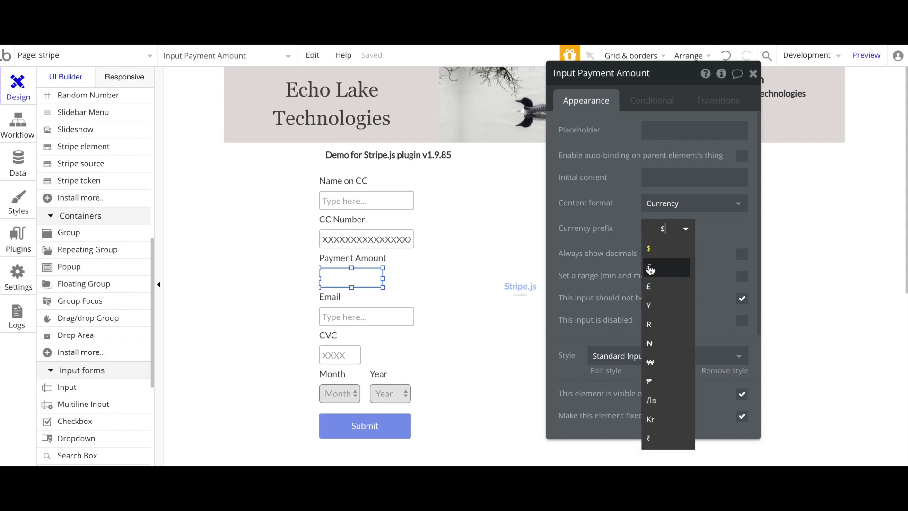
pyautogui.click(662, 229)
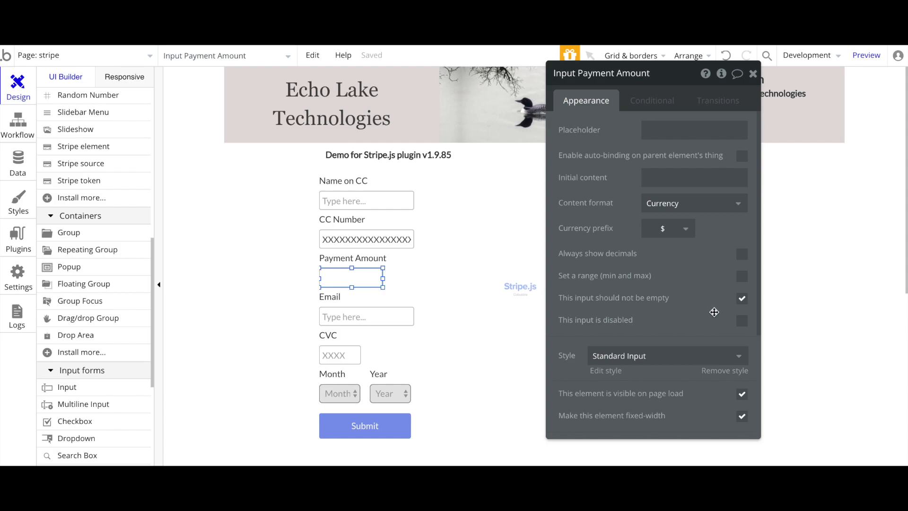
pyautogui.click(382, 316)
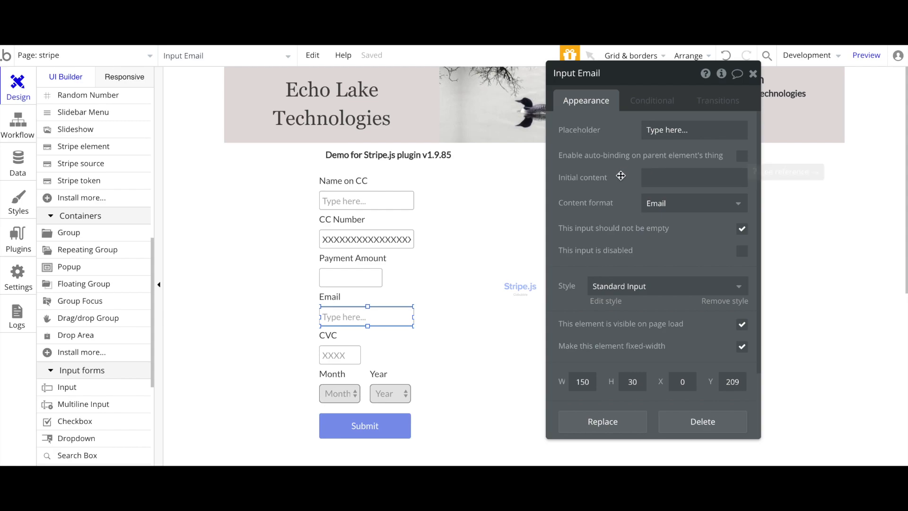
pyautogui.click(696, 208)
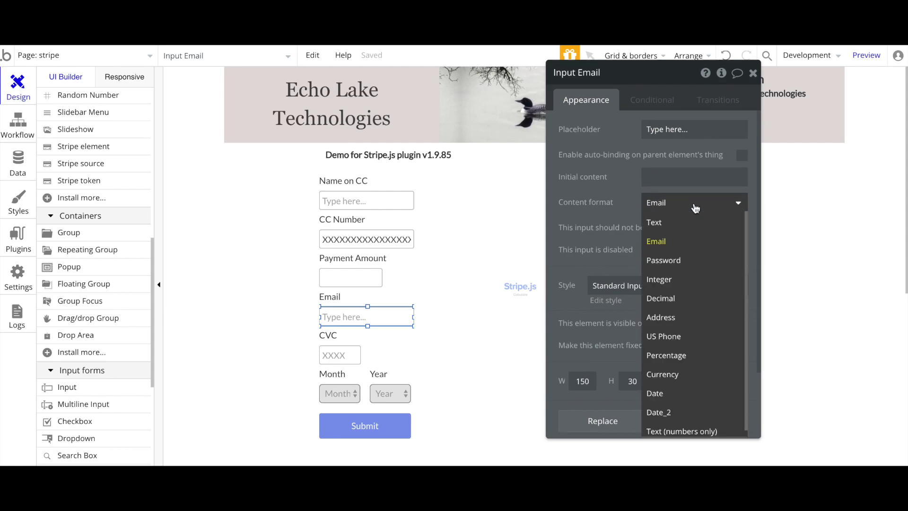
pyautogui.click(672, 242)
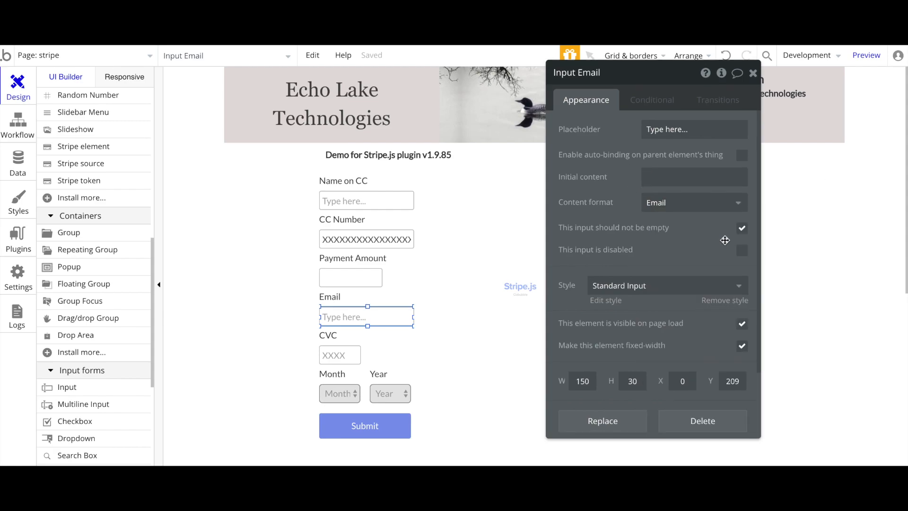
# Set the CVC input to numbers-only text limited to 4 characters
pyautogui.click(340, 352)
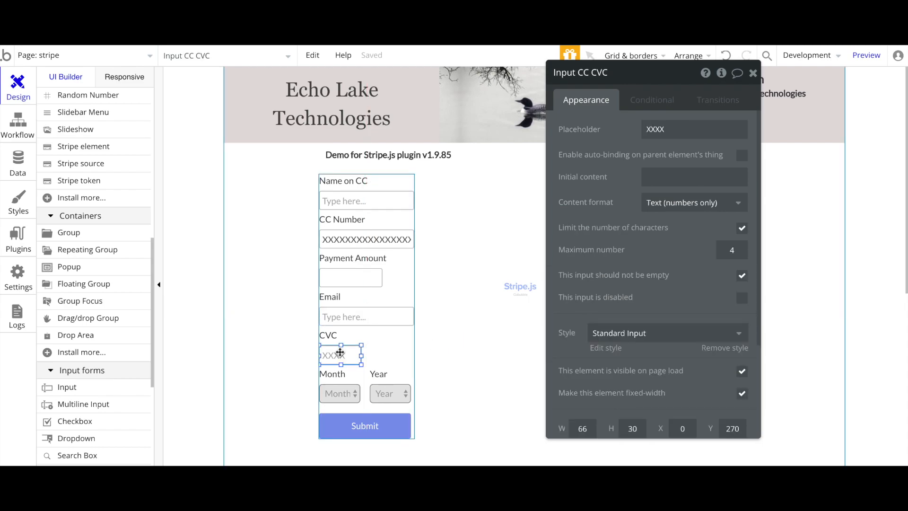
pyautogui.click(677, 212)
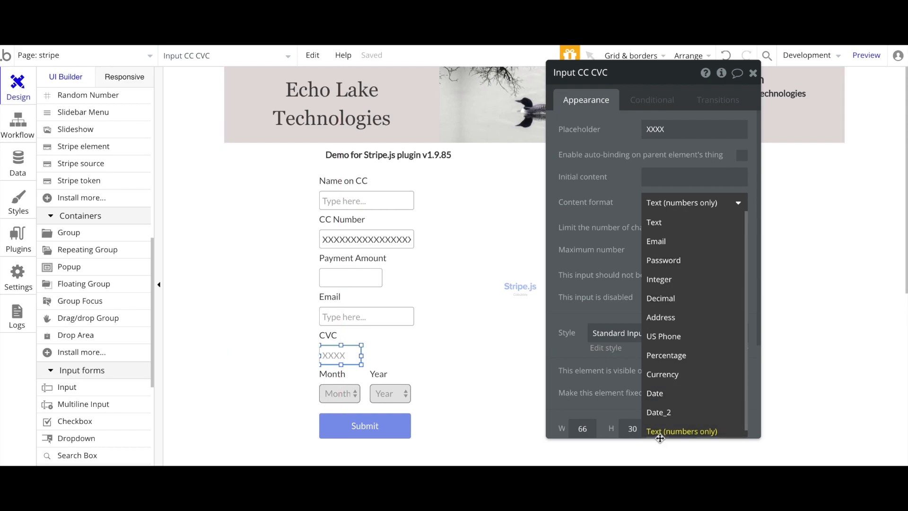
pyautogui.click(627, 226)
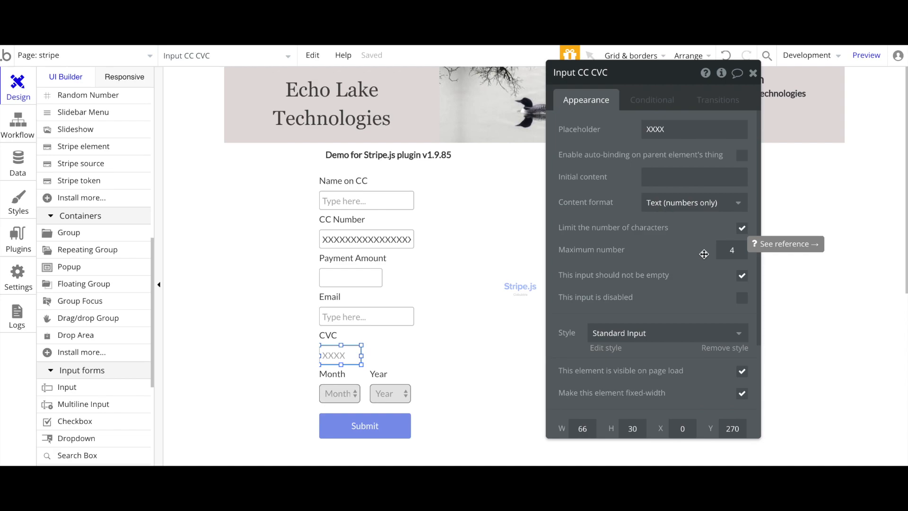
pyautogui.moveTo(688, 255); pyautogui.dragTo(644, 253)
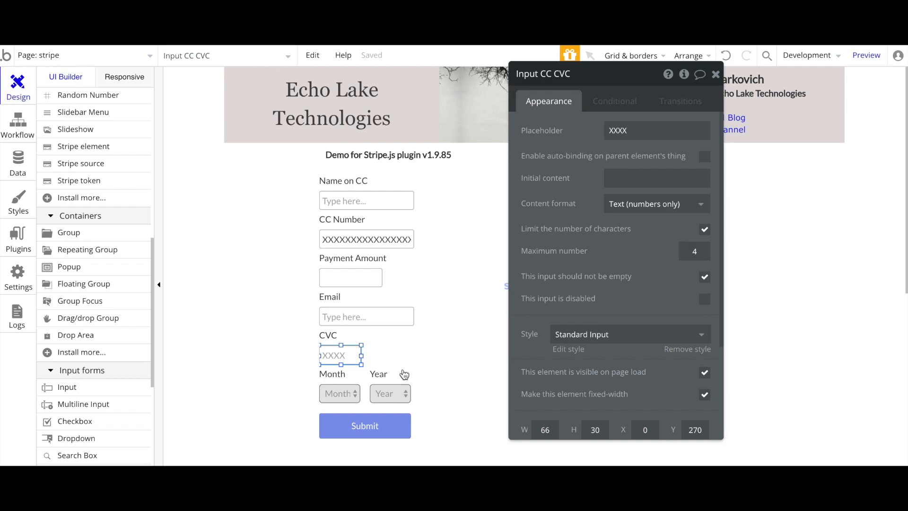
pyautogui.click(331, 392)
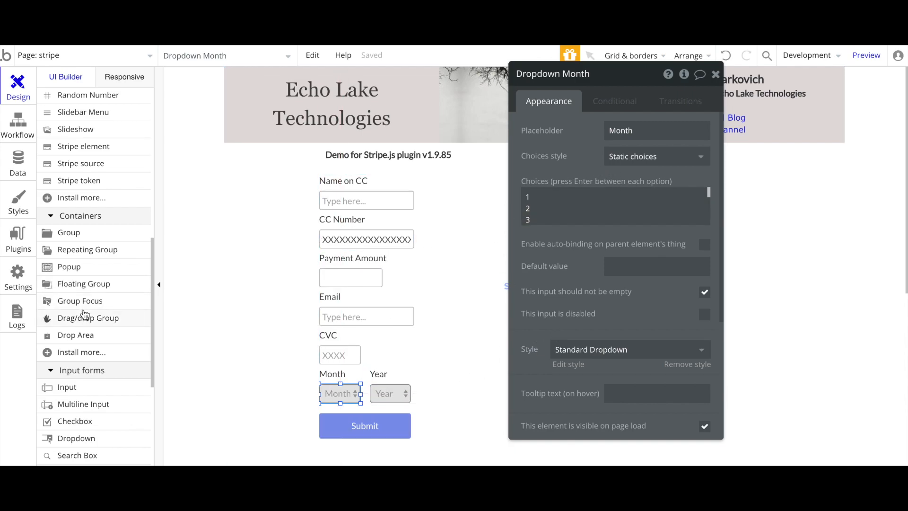
pyautogui.scroll(10, 85, 315)
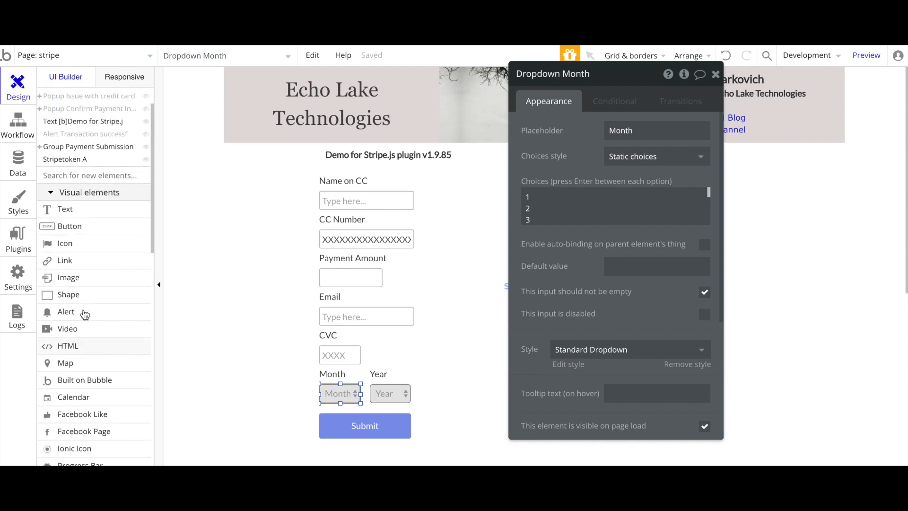
pyautogui.scroll(-10, 84, 314)
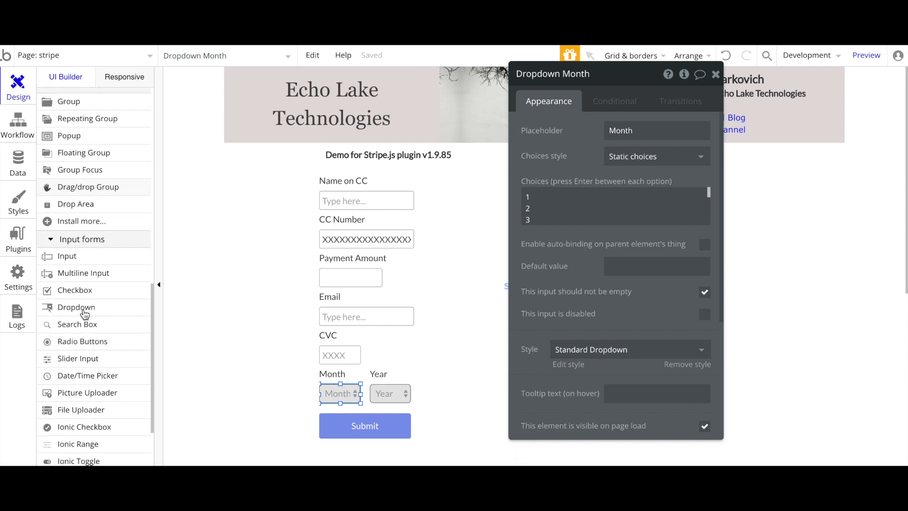
pyautogui.click(69, 312)
pyautogui.moveTo(239, 333); pyautogui.dragTo(297, 354)
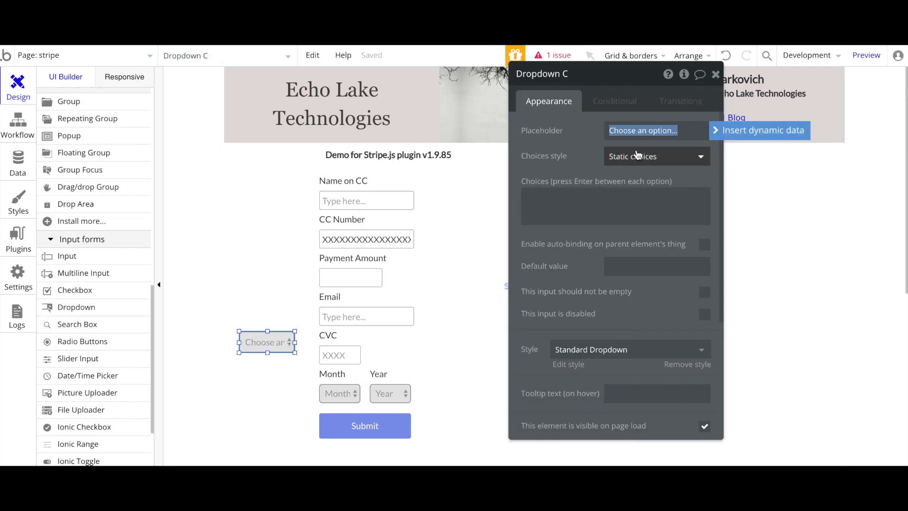
pyautogui.click(631, 160)
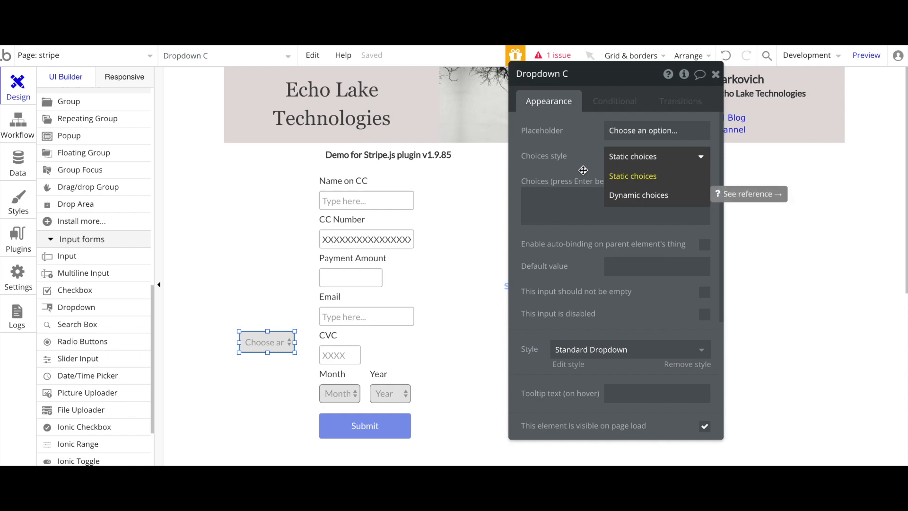
pyautogui.click(625, 182)
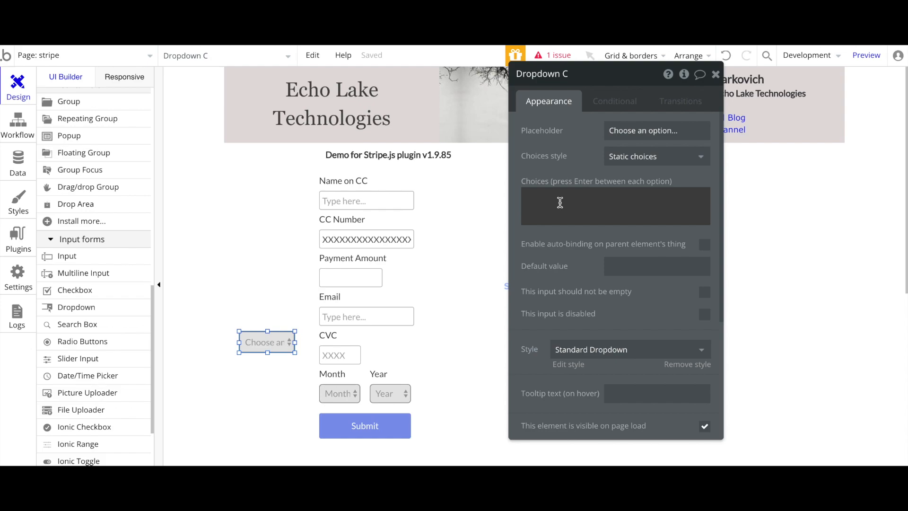
pyautogui.write('Ja')
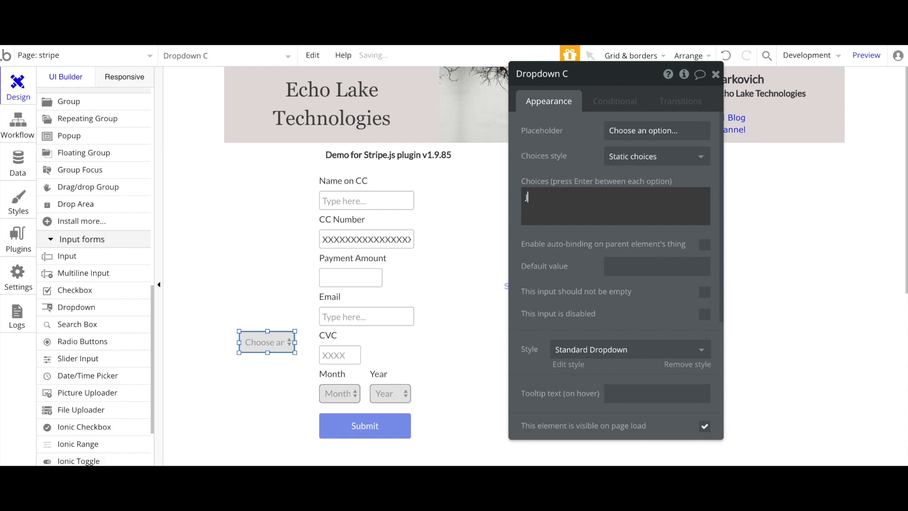
pyautogui.press('Return')
pyautogui.write('3')
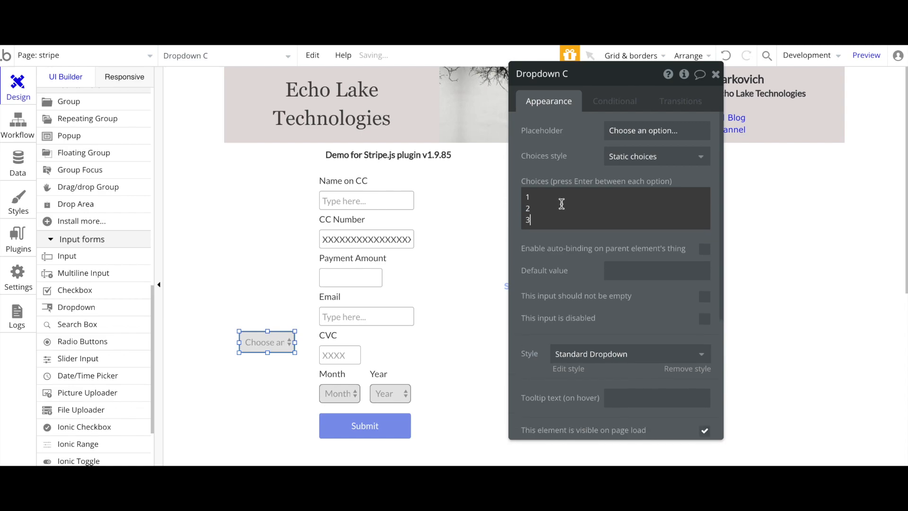
pyautogui.press('BackSpace')
pyautogui.press('BackSpace')
pyautogui.press('BackSpace')
pyautogui.press('BackSpace')
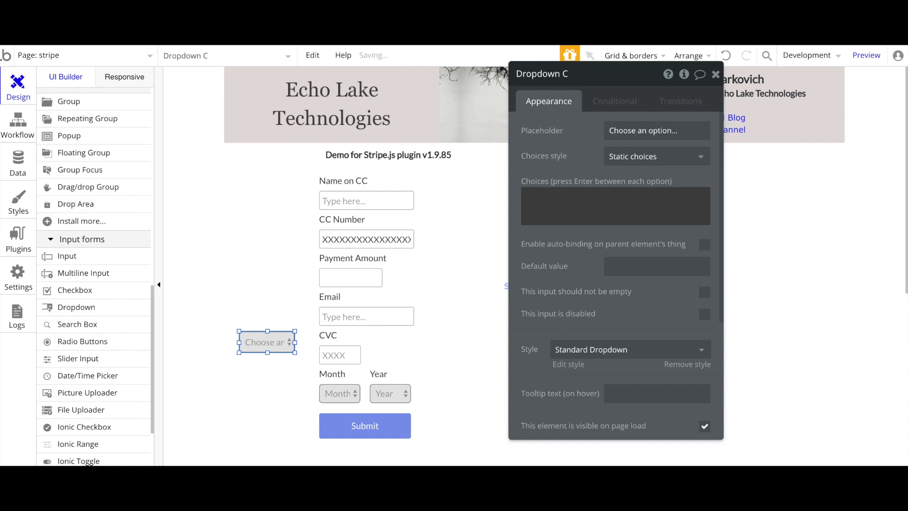
pyautogui.click(555, 202)
pyautogui.write('2')
pyautogui.click(715, 74)
pyautogui.press('Delete')
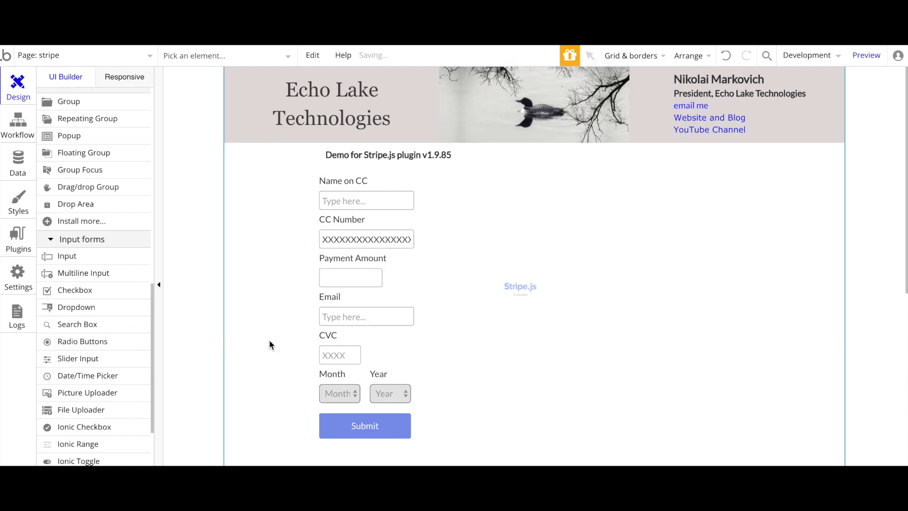
pyautogui.click(340, 394)
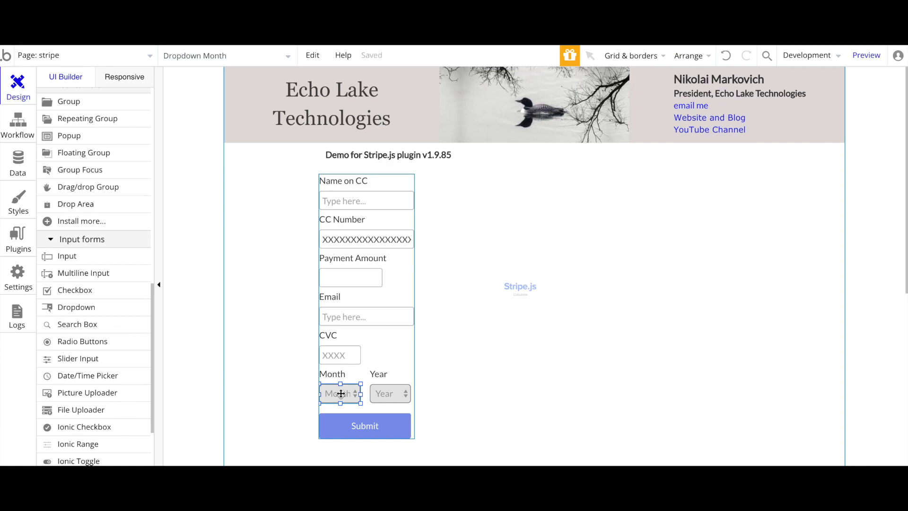
# Inspect the Month and Year dropdowns' choice settings, then select the Submit button
pyautogui.doubleClick(340, 394)
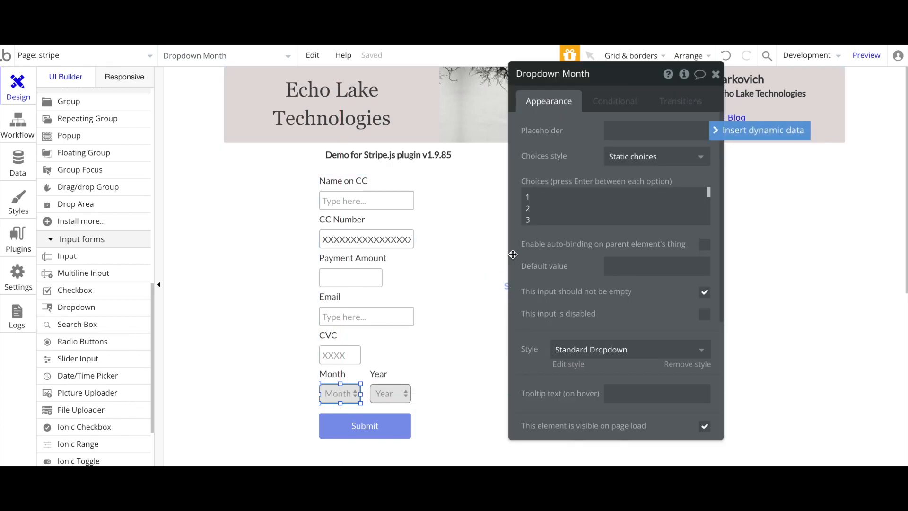
pyautogui.scroll(-3, 568, 204)
pyautogui.scroll(-1, 567, 204)
pyautogui.scroll(5, 567, 204)
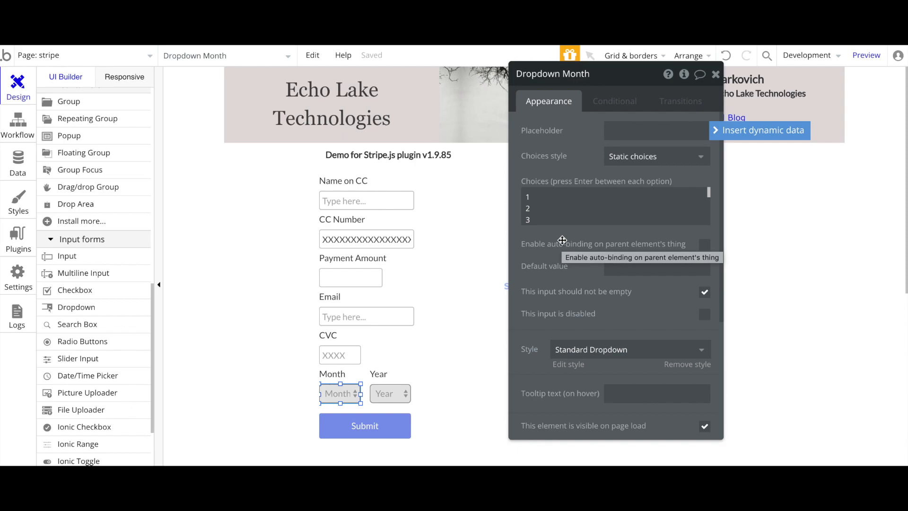
pyautogui.moveTo(571, 147); pyautogui.dragTo(555, 138)
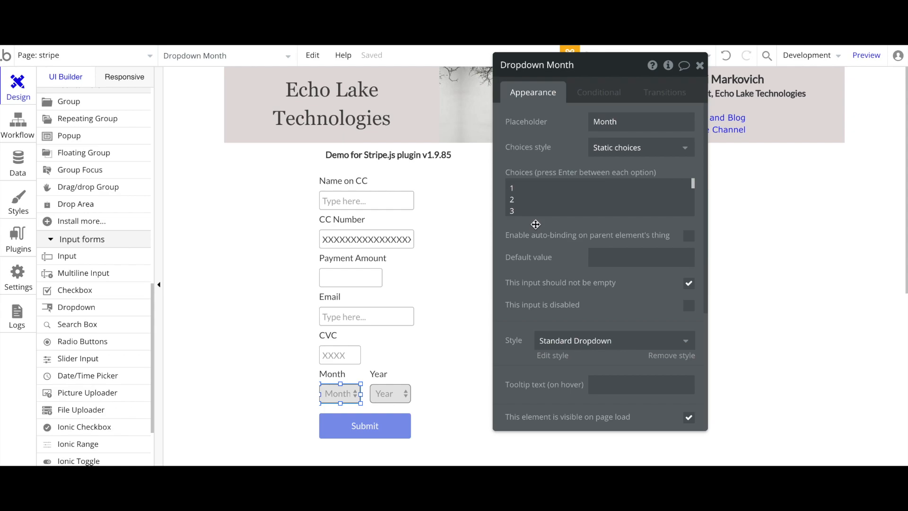
pyautogui.moveTo(536, 224)
pyautogui.moveTo(522, 198)
pyautogui.click(402, 393)
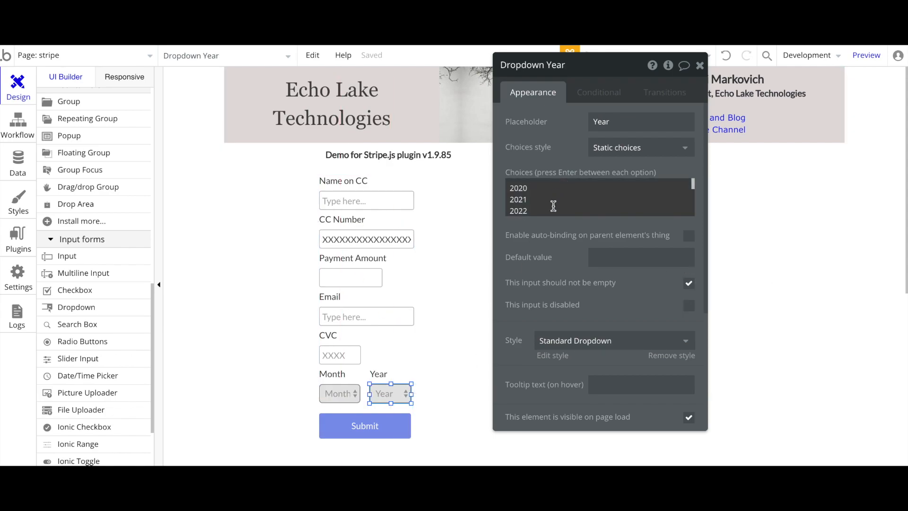
pyautogui.scroll(-4, 552, 208)
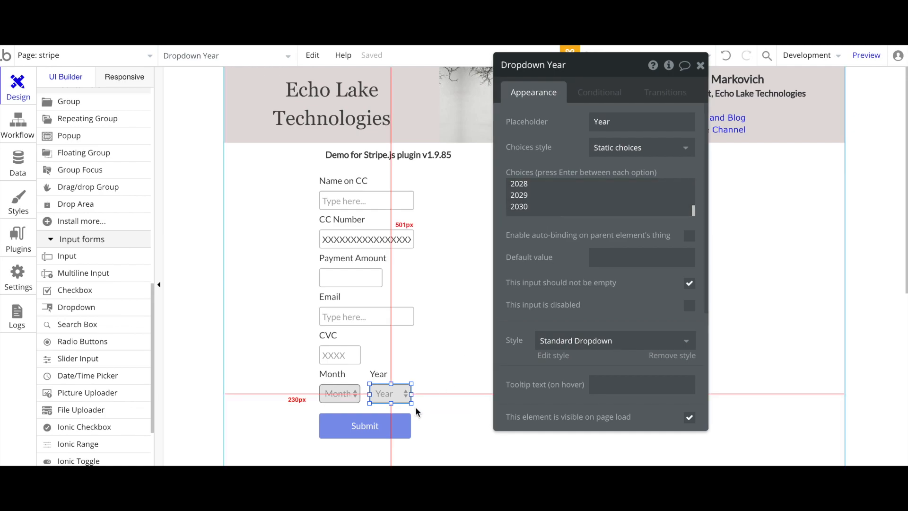
pyautogui.click(361, 436)
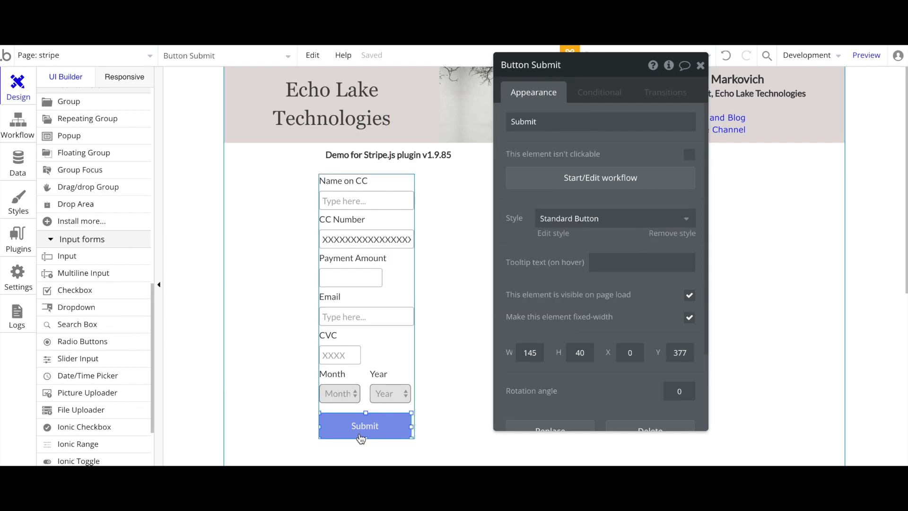
# Open the Submit button's workflow and bring up the Submit event's settings
pyautogui.click(585, 178)
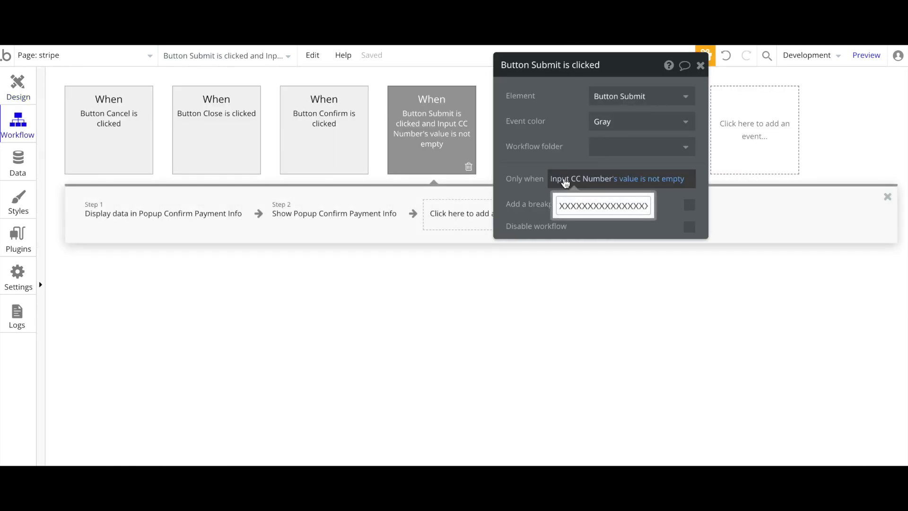
pyautogui.moveTo(552, 125); pyautogui.dragTo(666, 244)
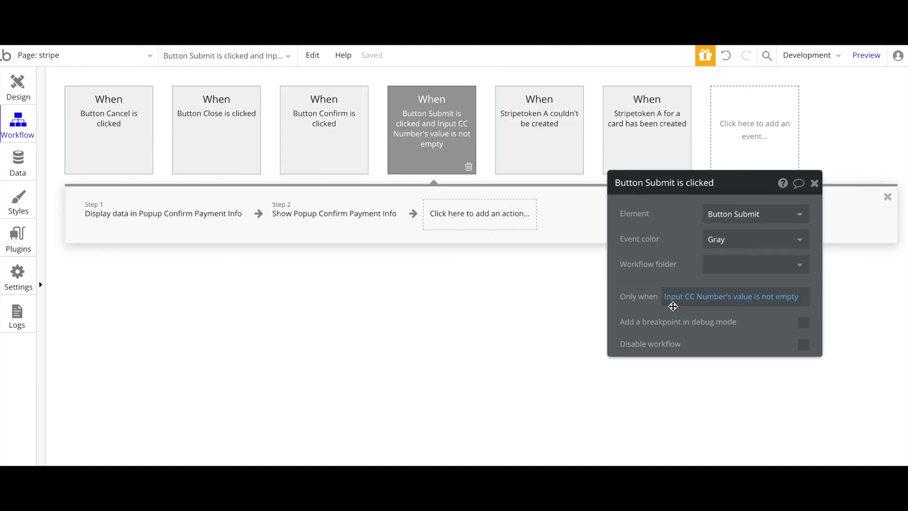
pyautogui.moveTo(679, 304)
pyautogui.moveTo(431, 142)
pyautogui.click(18, 88)
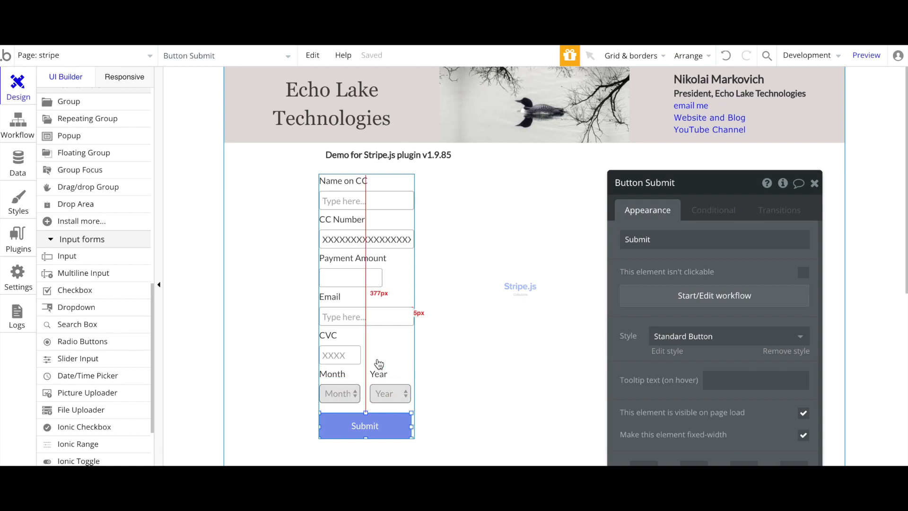
pyautogui.click(21, 135)
pyautogui.click(183, 217)
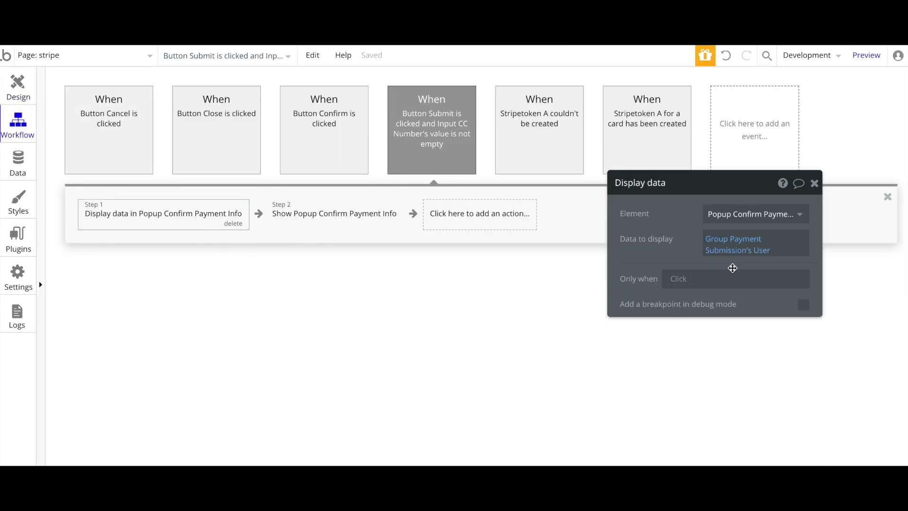
pyautogui.click(446, 163)
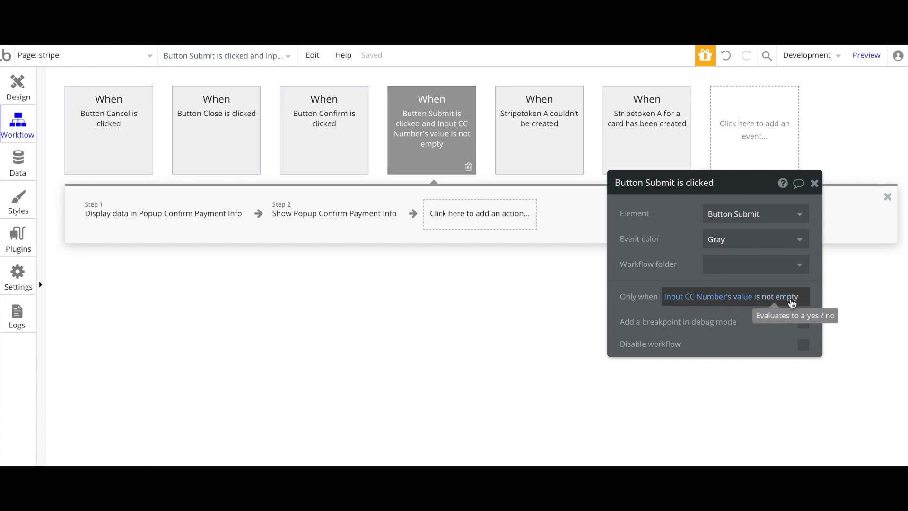
# Extend the Only when condition with 'and Input Email's value is not empty'
pyautogui.click(793, 304)
pyautogui.click(689, 308)
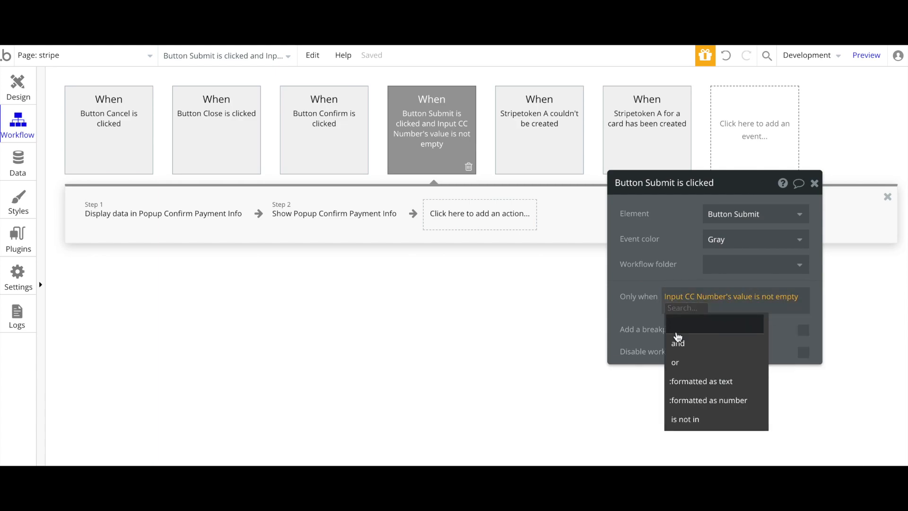
pyautogui.click(678, 341)
pyautogui.scroll(-3, 705, 399)
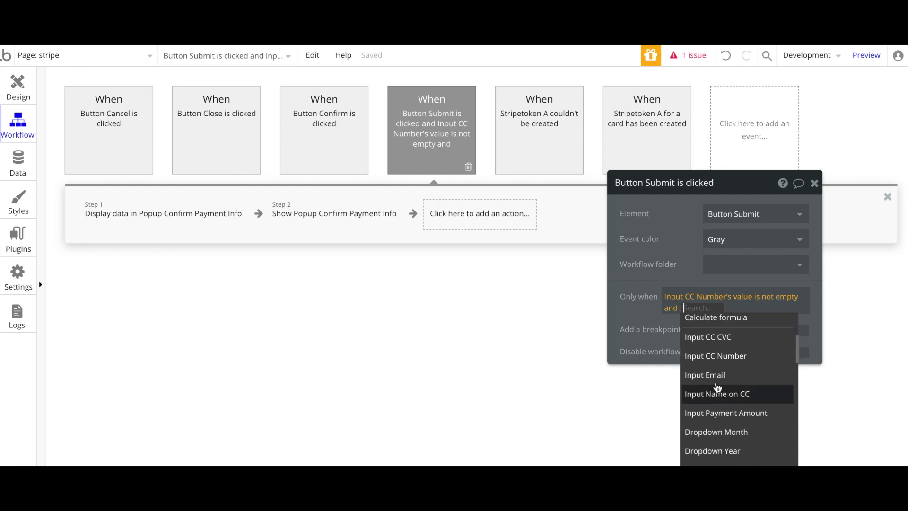
pyautogui.click(714, 376)
pyautogui.click(740, 326)
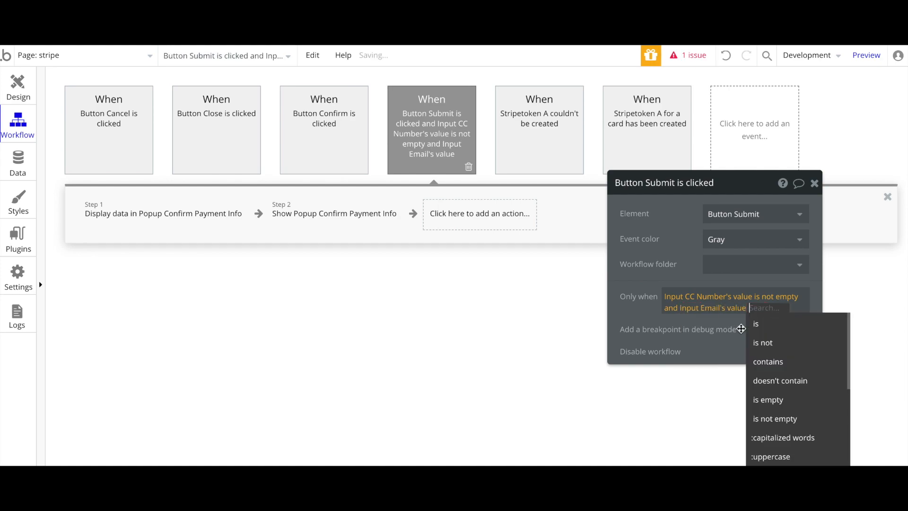
pyautogui.click(769, 418)
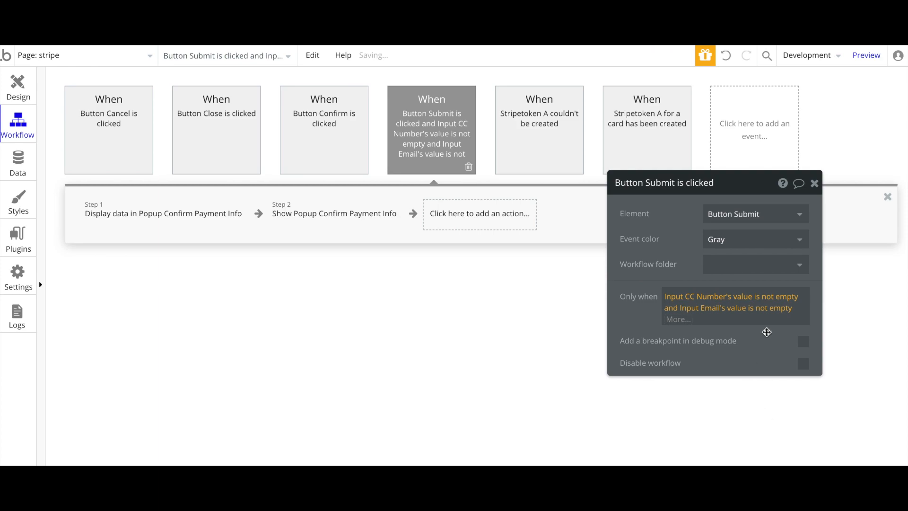
pyautogui.click(649, 320)
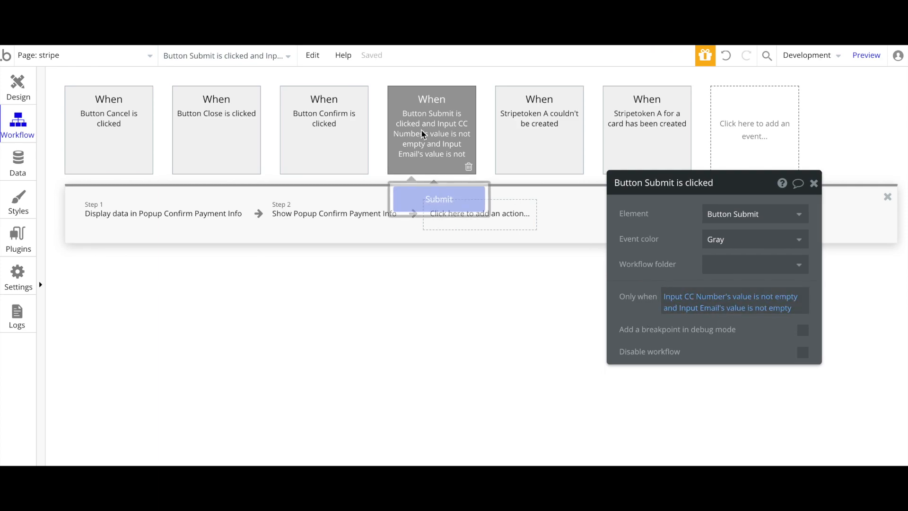
# Point the Display data step at the Popup Confirm Payment Info element
pyautogui.click(166, 218)
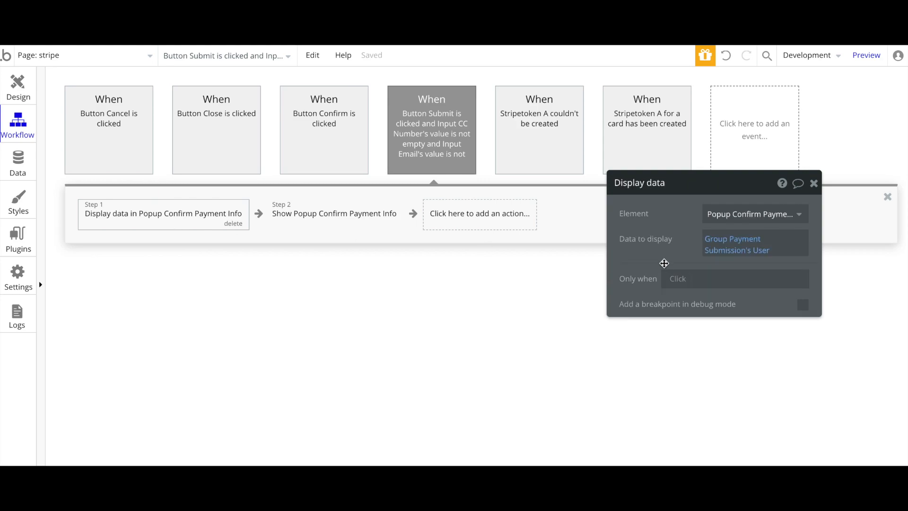
pyautogui.moveTo(669, 234); pyautogui.dragTo(616, 245)
pyautogui.click(664, 224)
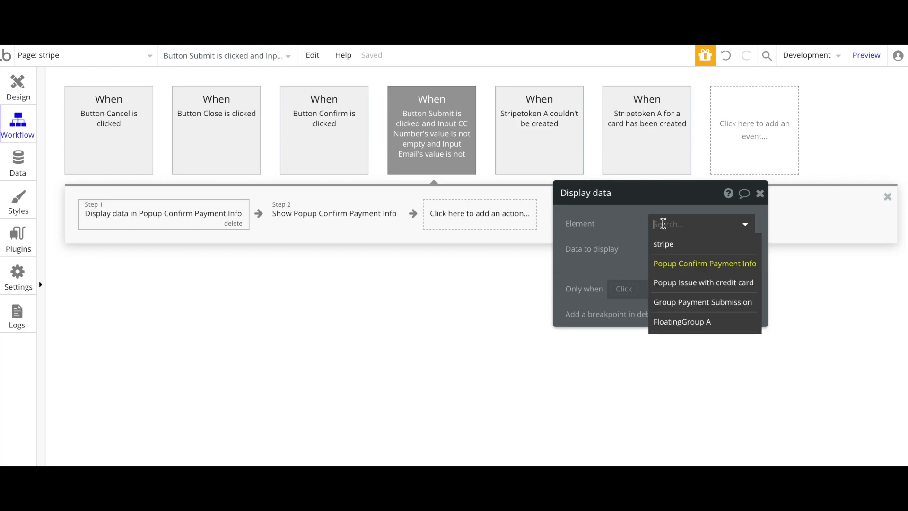
pyautogui.moveTo(718, 269)
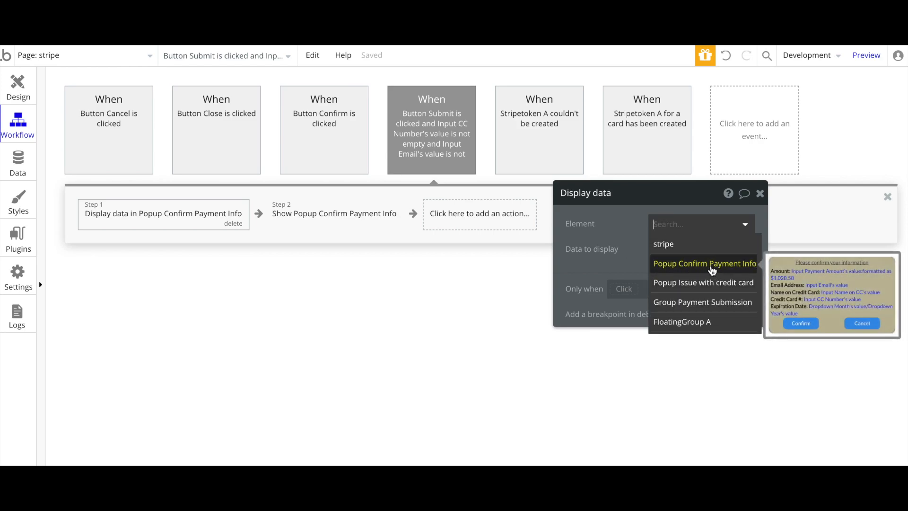
pyautogui.click(713, 270)
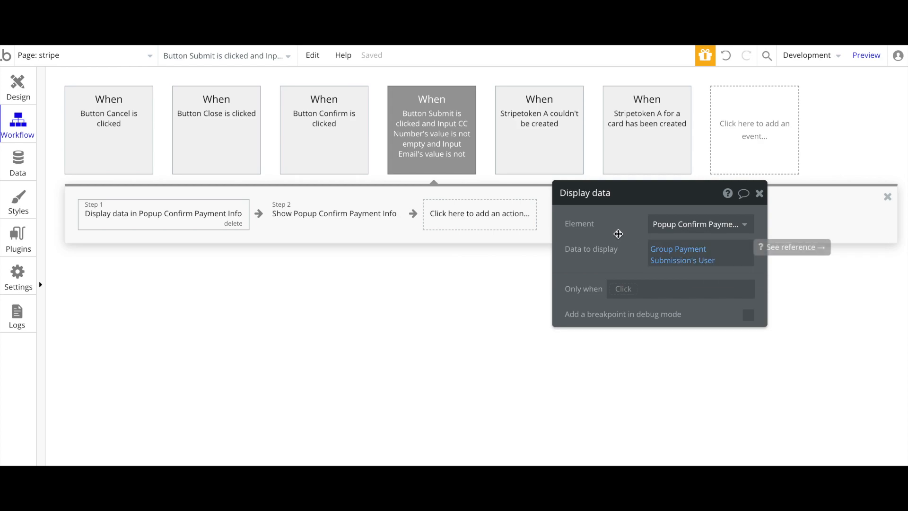
# Review both workflow steps, then go back to the page design editor
pyautogui.click(302, 215)
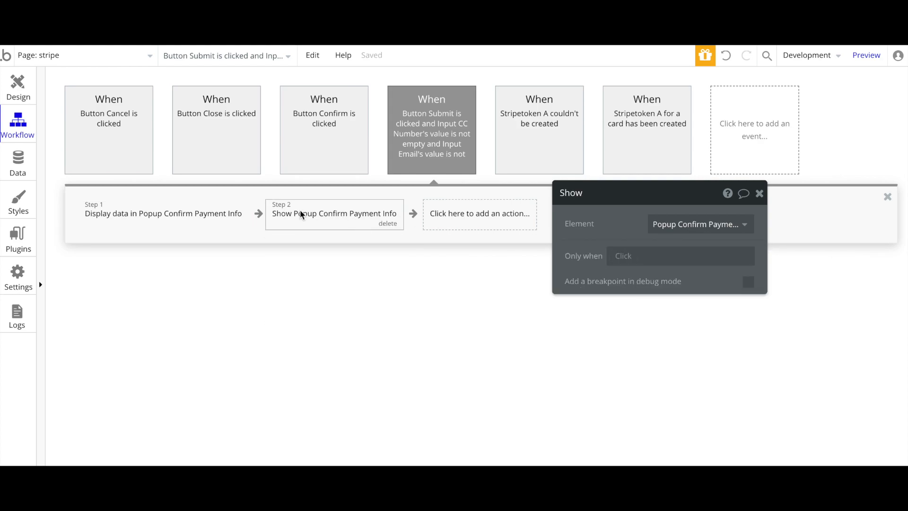
pyautogui.click(161, 217)
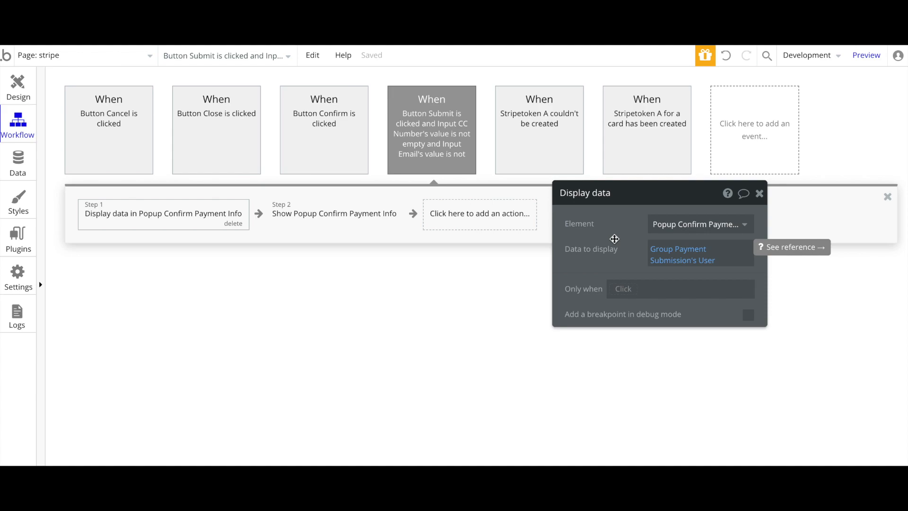
pyautogui.click(23, 87)
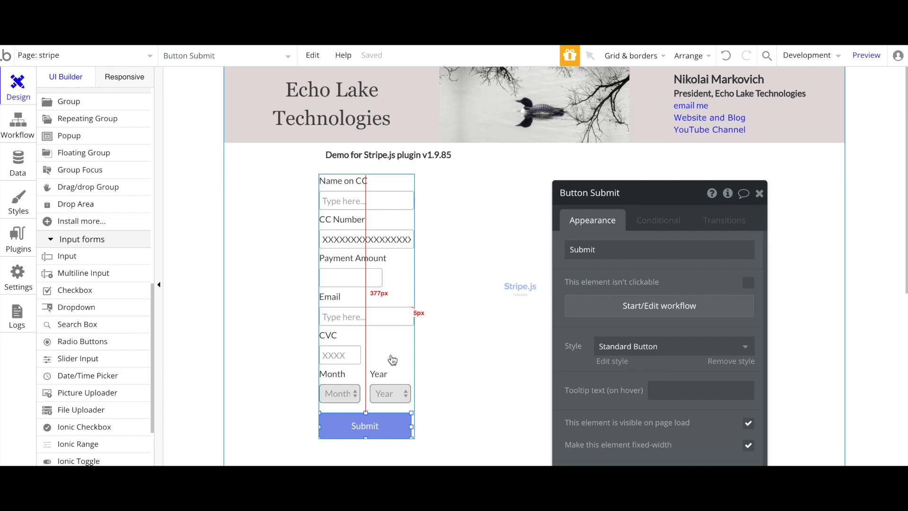
# Select the Group Payment Submission group and check its settings, confirming User as content type
pyautogui.click(17, 137)
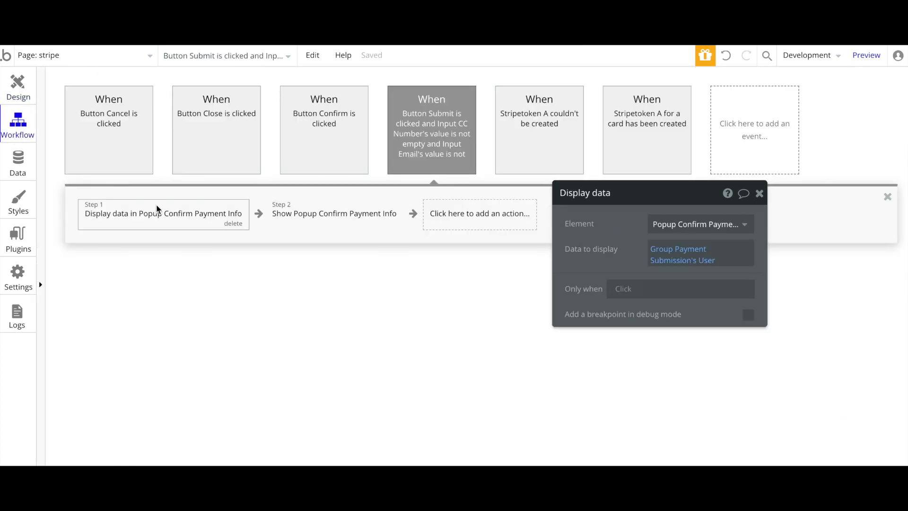
pyautogui.click(14, 90)
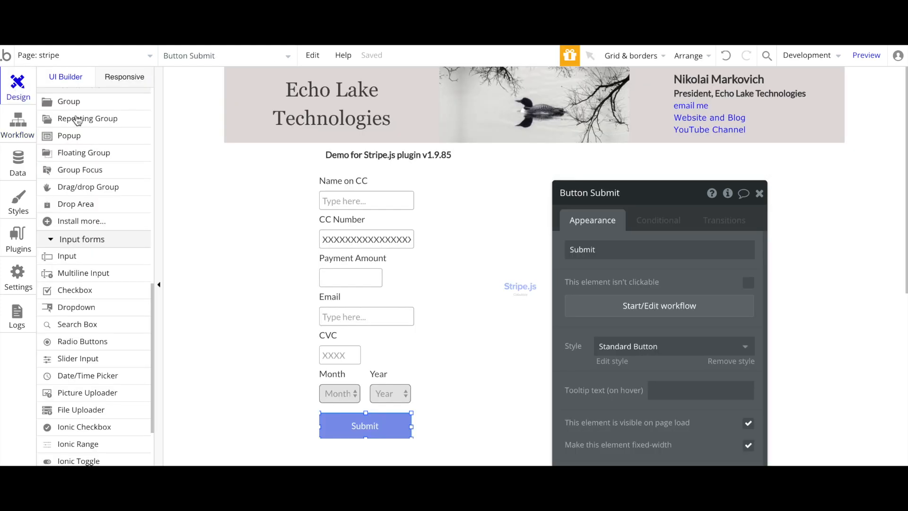
pyautogui.click(393, 283)
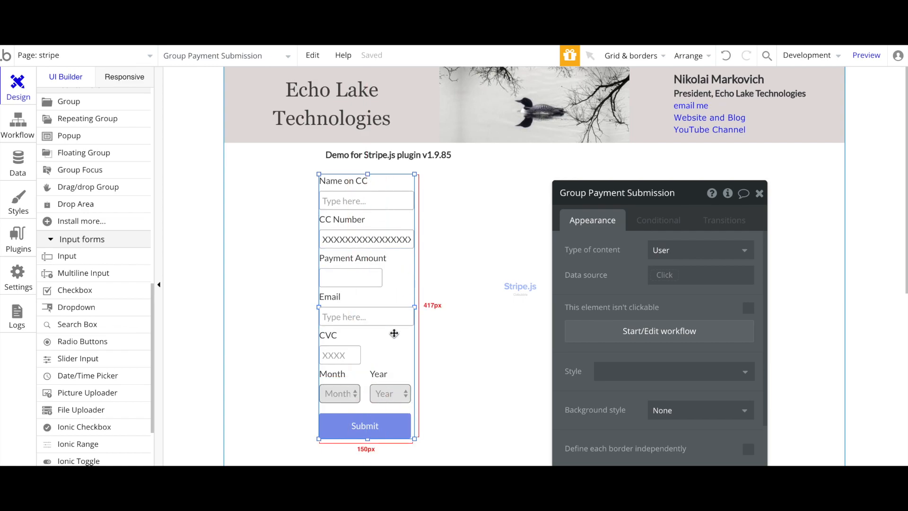
pyautogui.moveTo(611, 265); pyautogui.dragTo(554, 202)
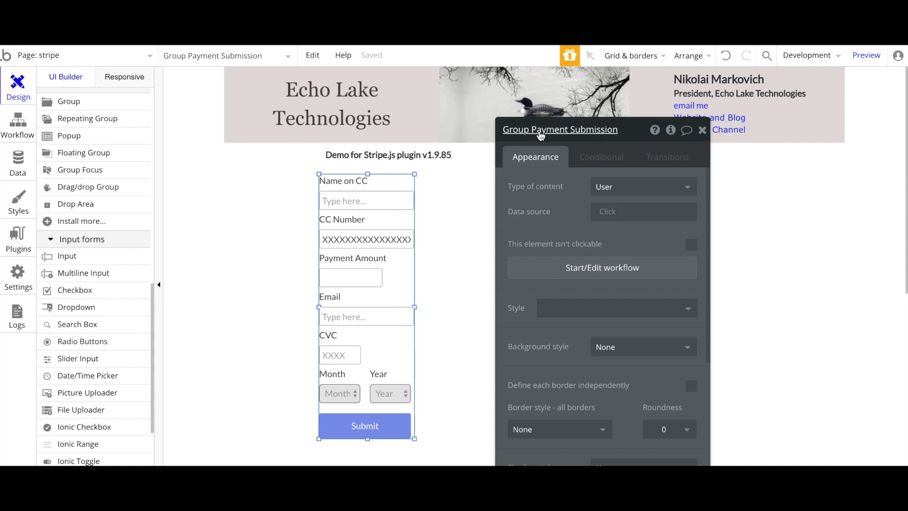
pyautogui.click(17, 130)
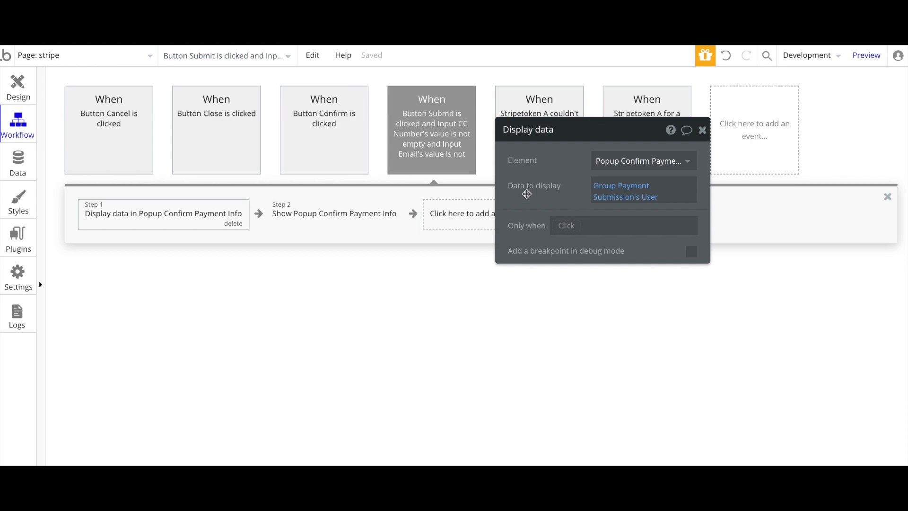
pyautogui.click(17, 87)
pyautogui.click(395, 263)
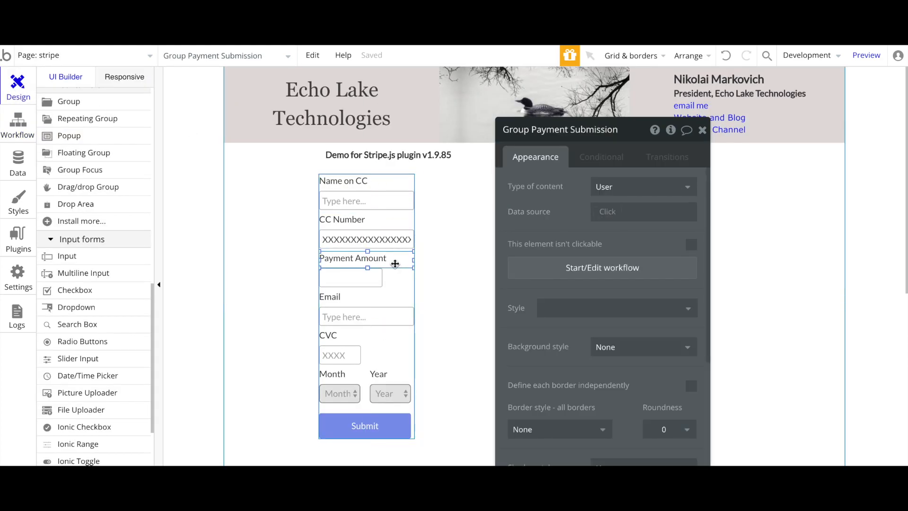
pyautogui.click(401, 276)
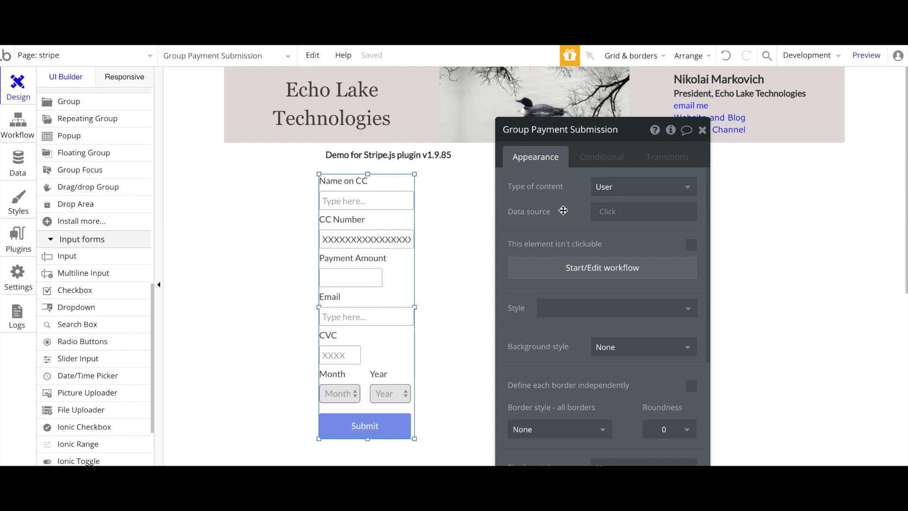
pyautogui.click(396, 297)
pyautogui.click(407, 276)
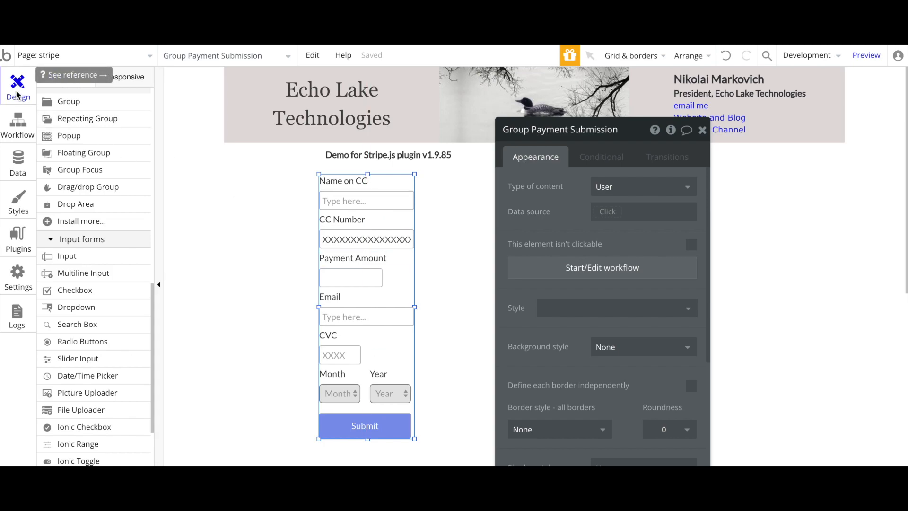
pyautogui.scroll(15, 81, 174)
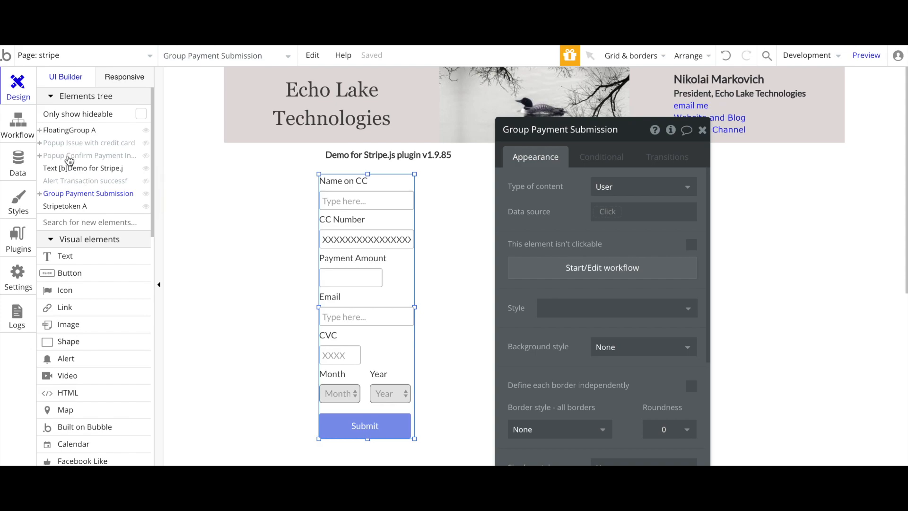
# Open Popup Confirm Payment Info for editing with its settings moved aside
pyautogui.click(70, 161)
pyautogui.moveTo(549, 224); pyautogui.dragTo(707, 167)
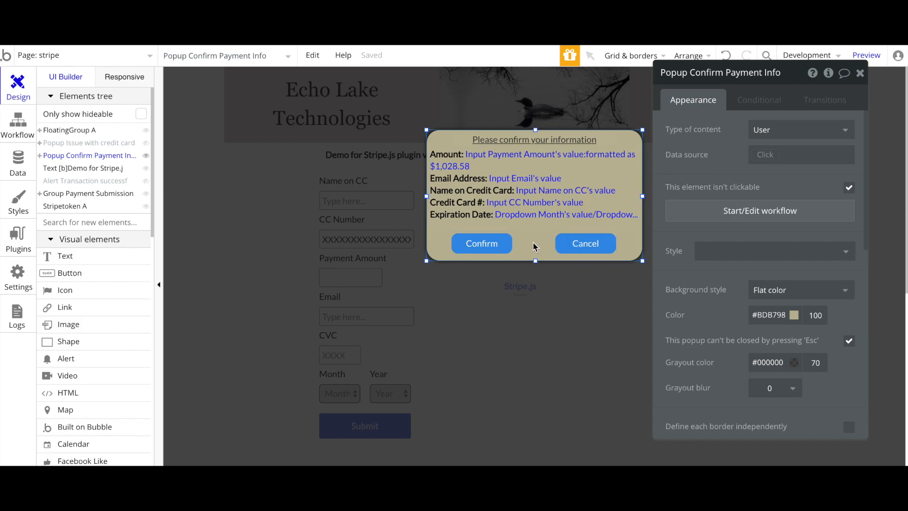
pyautogui.scroll(-7, 61, 310)
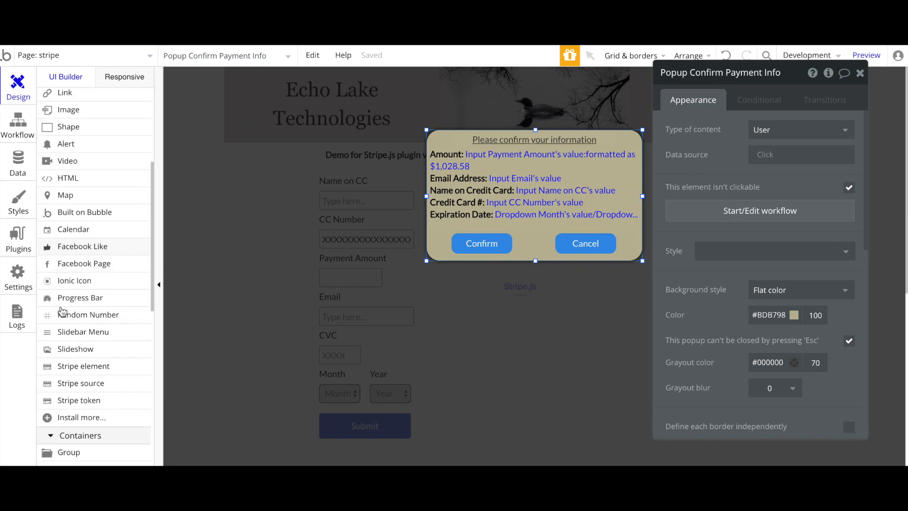
pyautogui.scroll(-3, 61, 311)
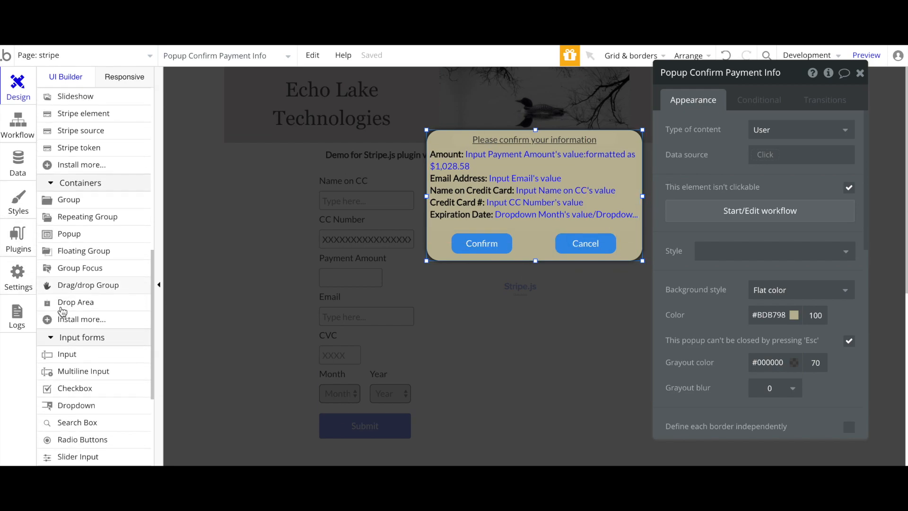
# Draw a trial 310×200 popup on the page, then remove it
pyautogui.click(69, 242)
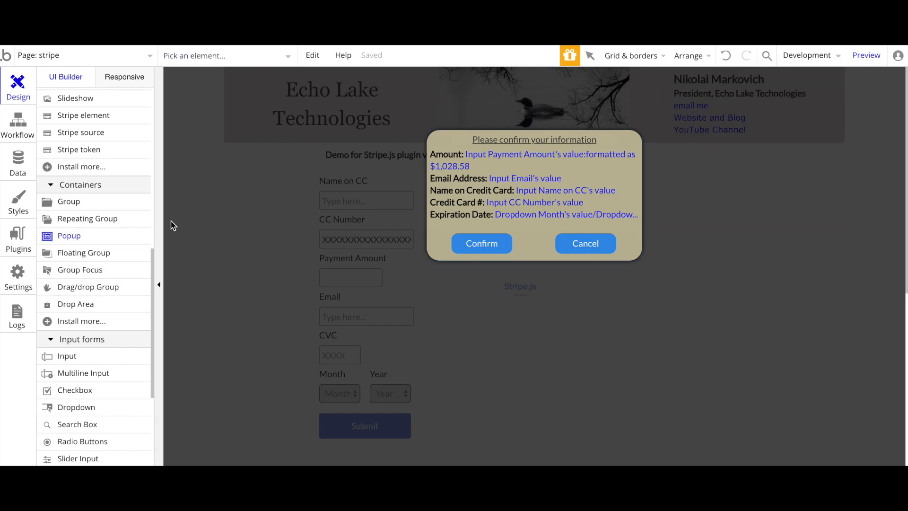
pyautogui.moveTo(266, 206); pyautogui.dragTo(463, 336)
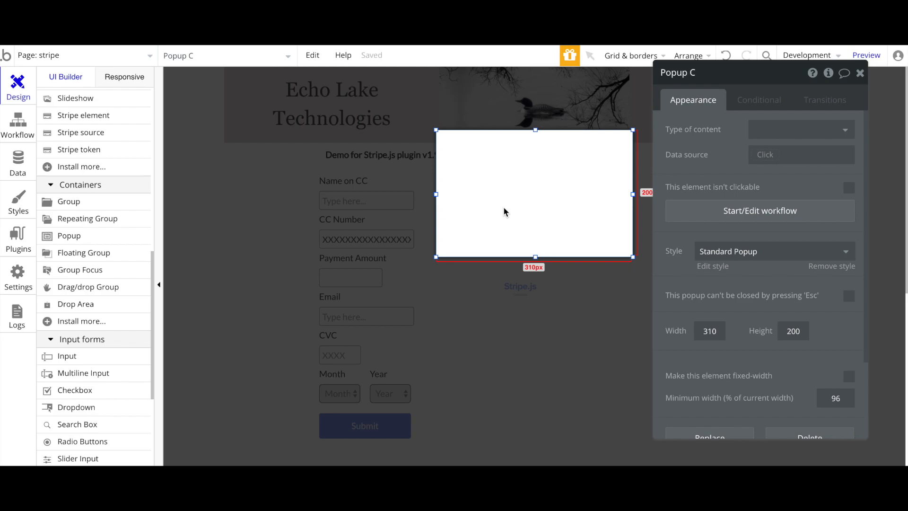
pyautogui.press('Escape')
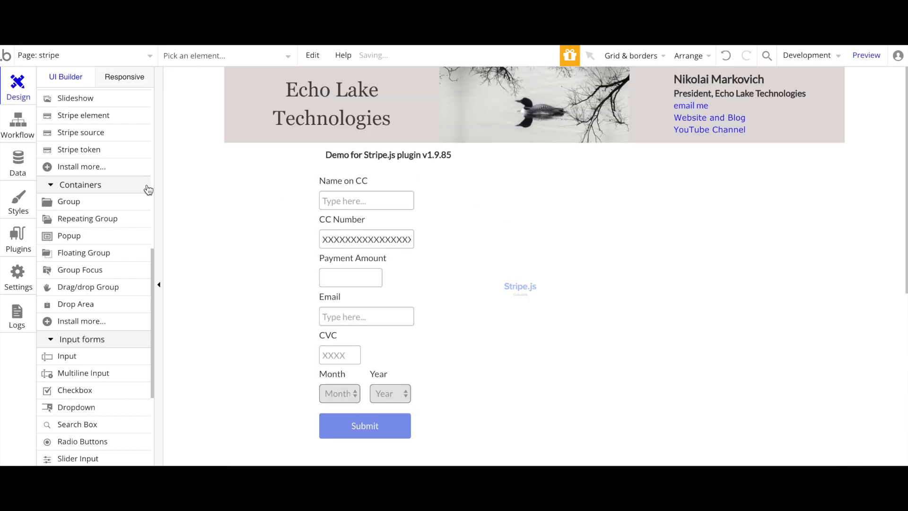
pyautogui.scroll(5, 102, 196)
pyautogui.scroll(5, 101, 196)
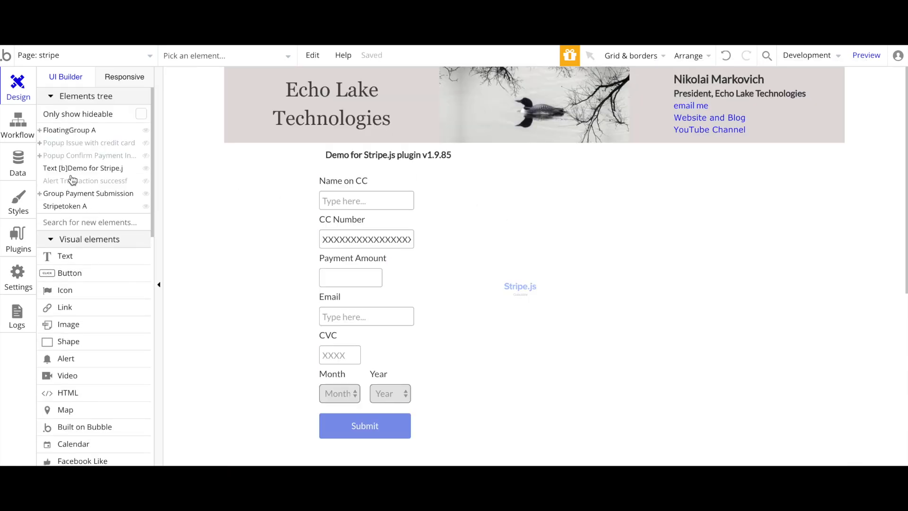
# Inspect the popup's payment summary text, its Amount expression, and the Payment Amount input
pyautogui.click(69, 157)
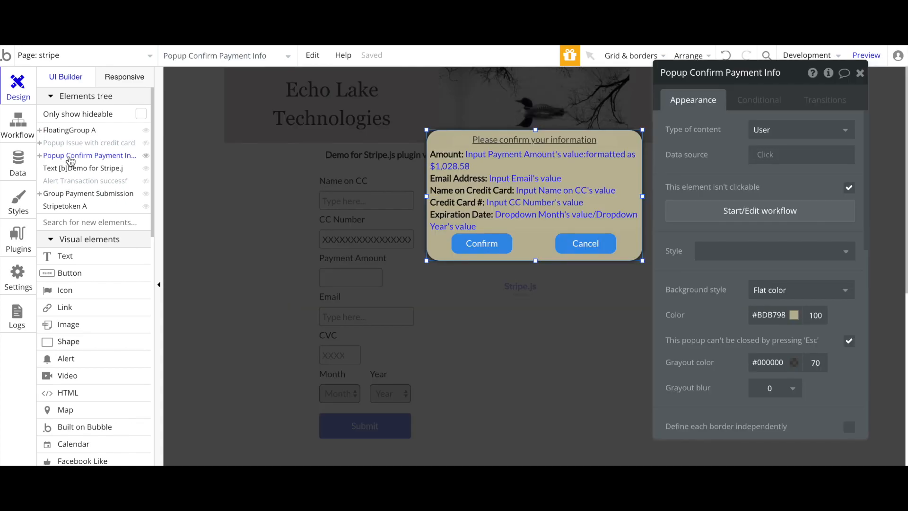
pyautogui.click(530, 182)
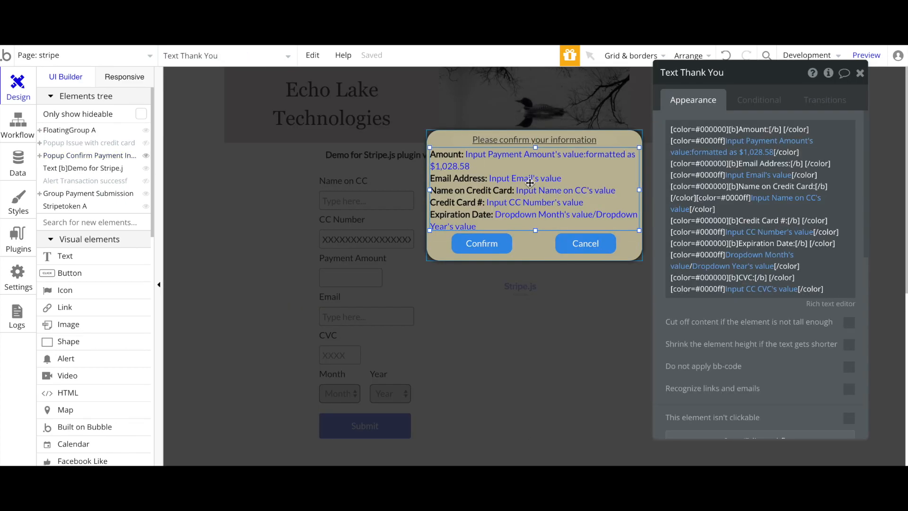
pyautogui.click(520, 139)
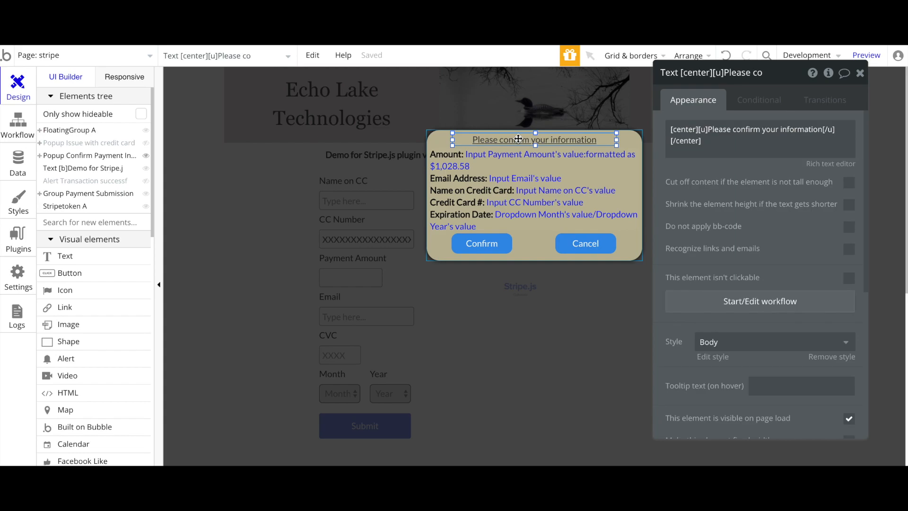
pyautogui.click(516, 177)
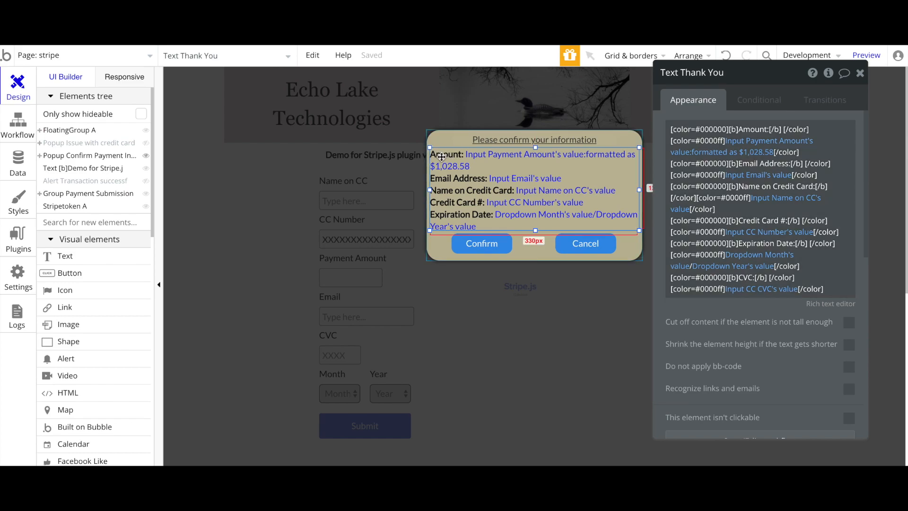
pyautogui.click(739, 145)
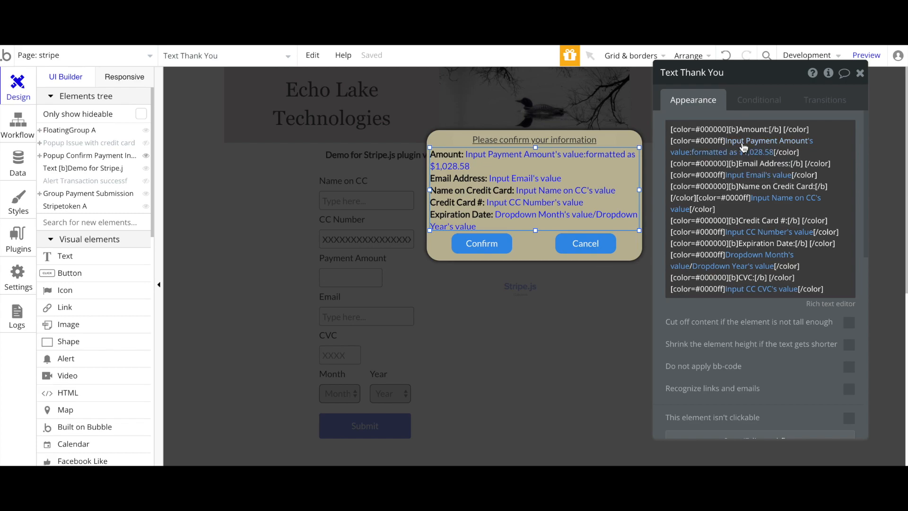
pyautogui.click(689, 159)
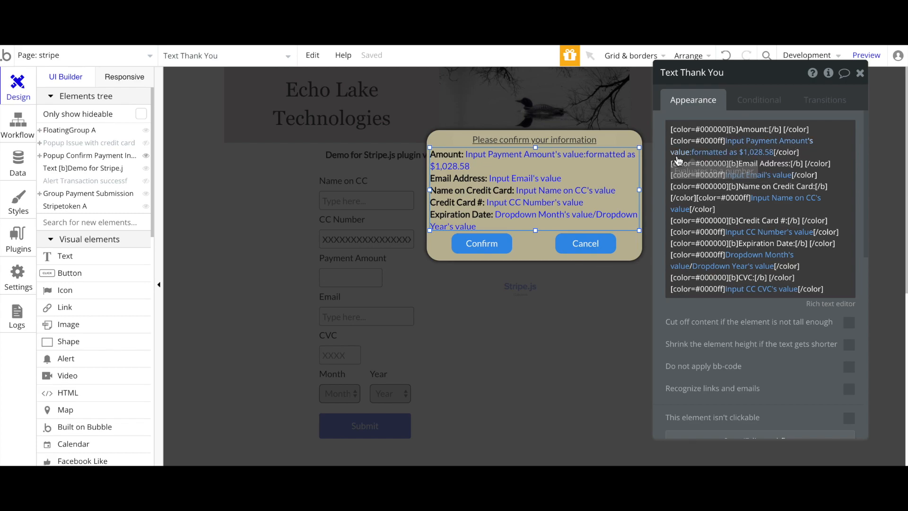
pyautogui.click(265, 289)
pyautogui.click(350, 284)
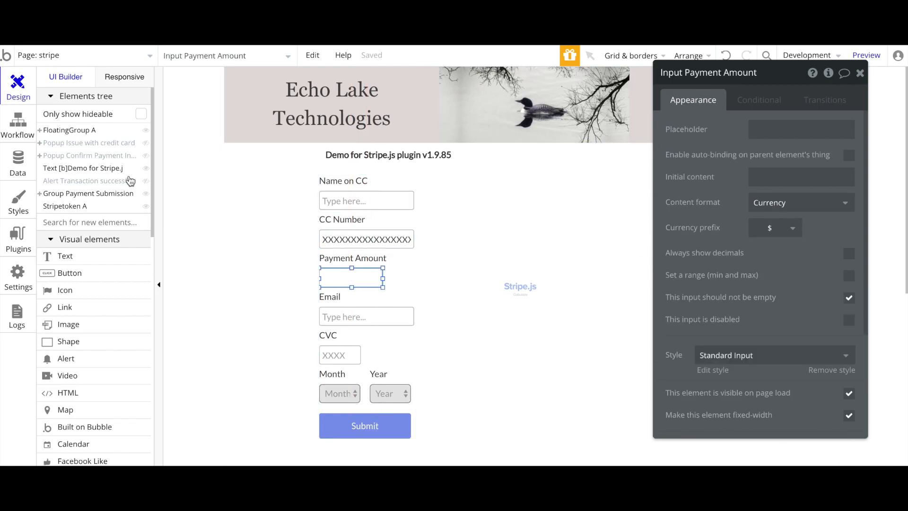
# Keep the Amount formatted as Currency, 2 decimal places, in dollars
pyautogui.click(80, 160)
pyautogui.click(536, 159)
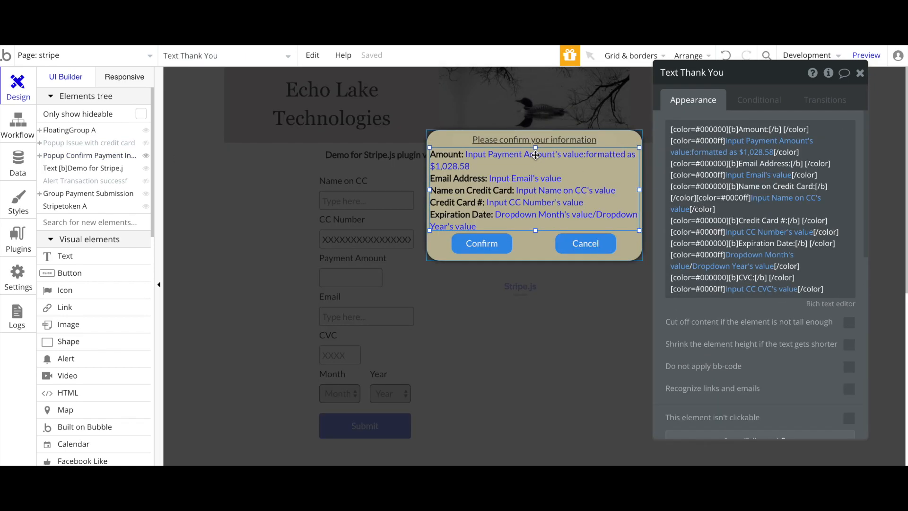
pyautogui.click(710, 158)
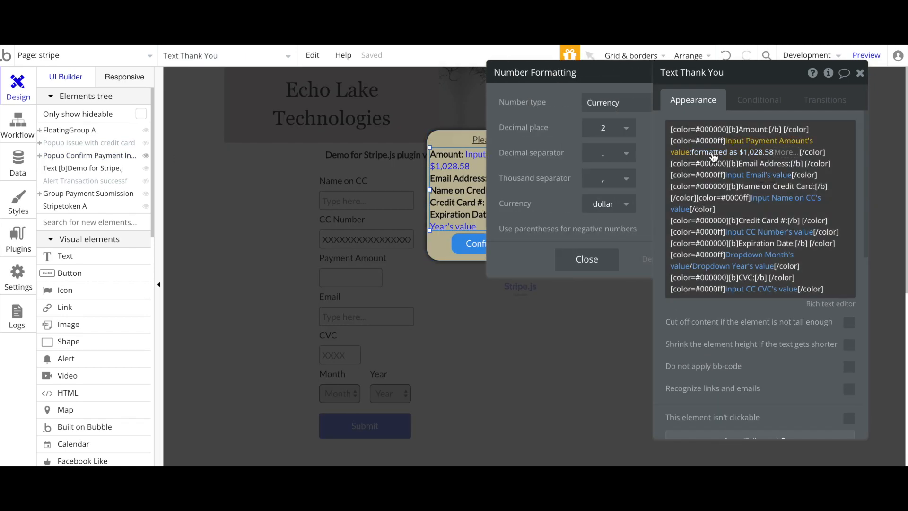
pyautogui.click(566, 108)
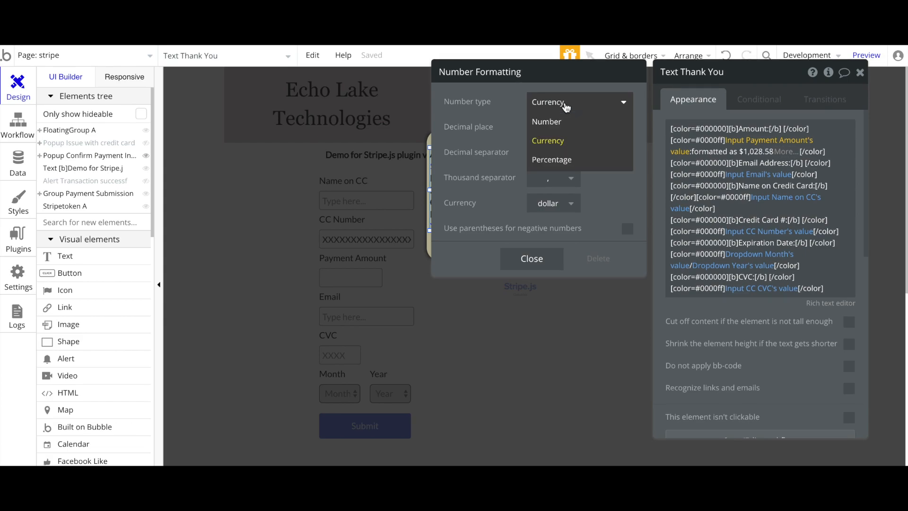
pyautogui.click(483, 112)
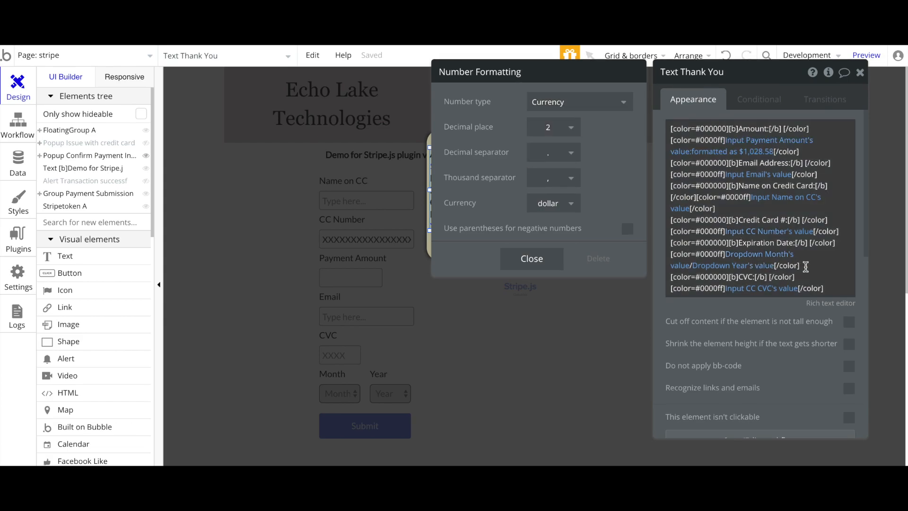
pyautogui.scroll(-1, 807, 267)
pyautogui.click(825, 261)
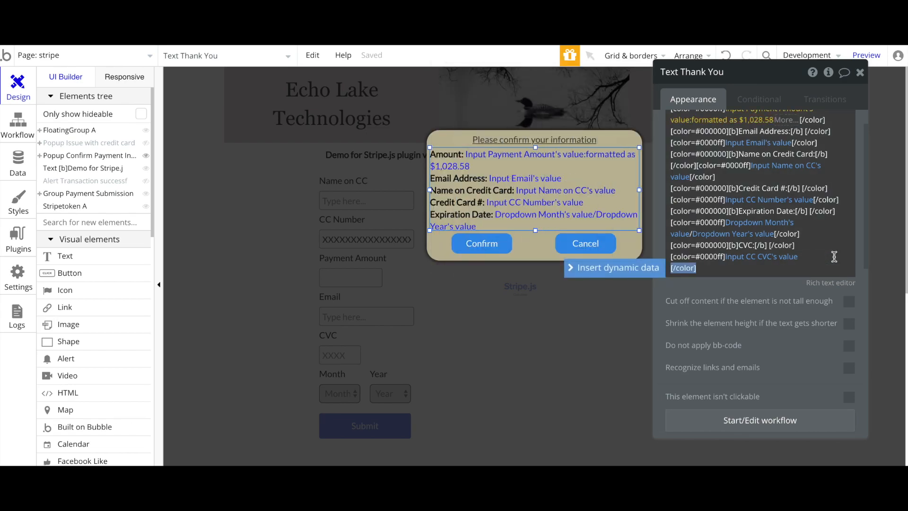
# Add a new 'Amount:' line at the text's end showing Input Payment Amount's value
pyautogui.press('Right')
pyautogui.press('Return')
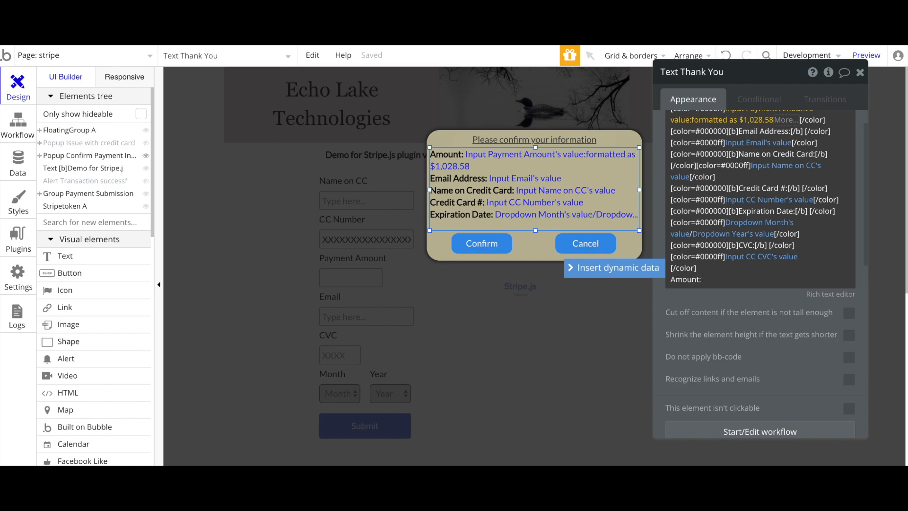
pyautogui.click(599, 273)
pyautogui.scroll(-1, 738, 366)
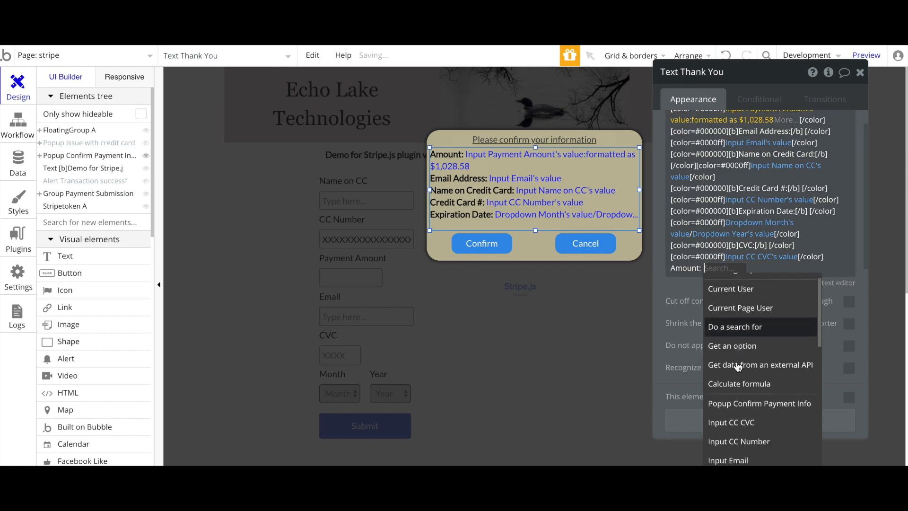
pyautogui.scroll(-3, 738, 367)
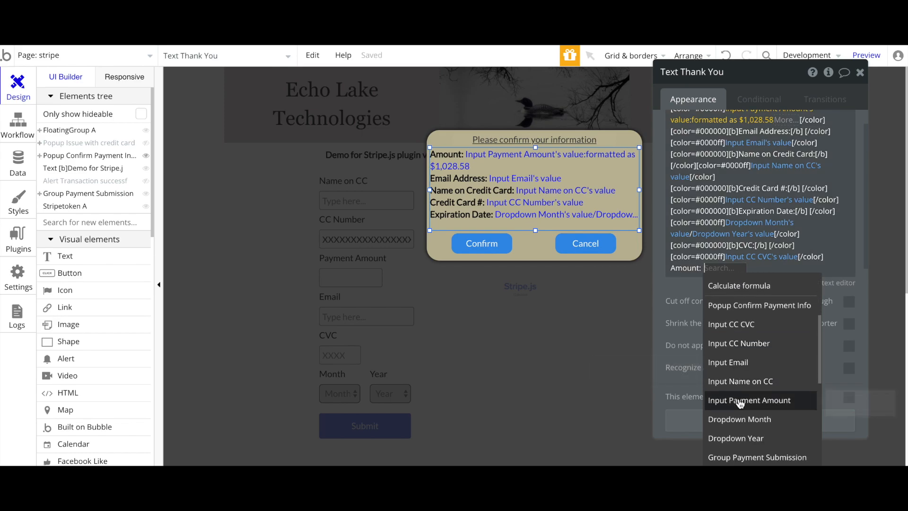
pyautogui.click(741, 402)
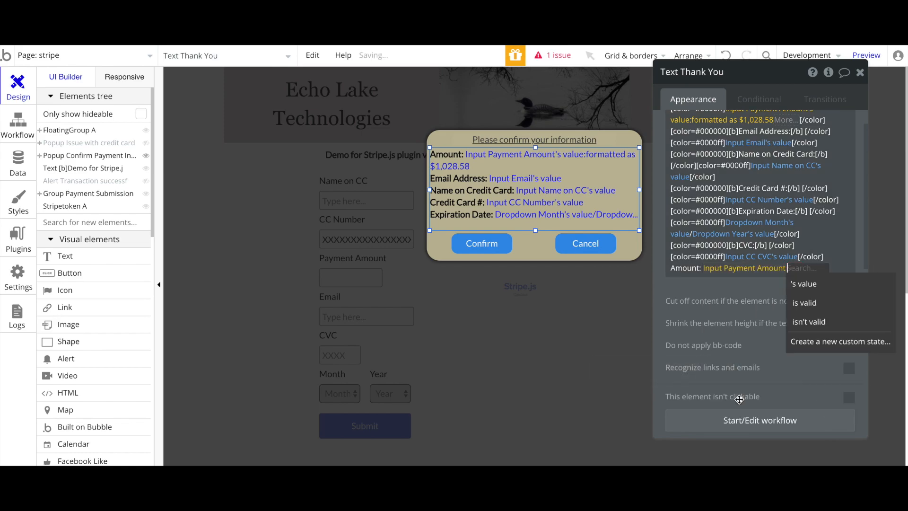
pyautogui.click(811, 286)
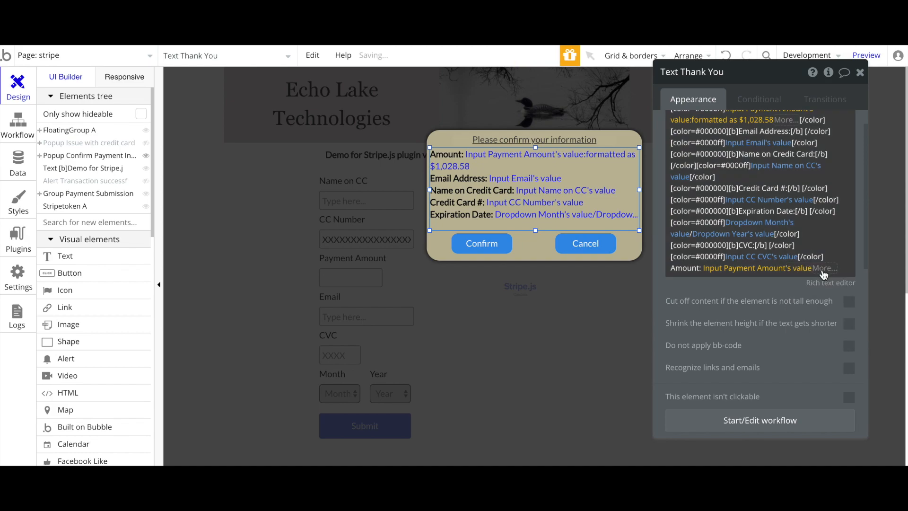
pyautogui.click(759, 298)
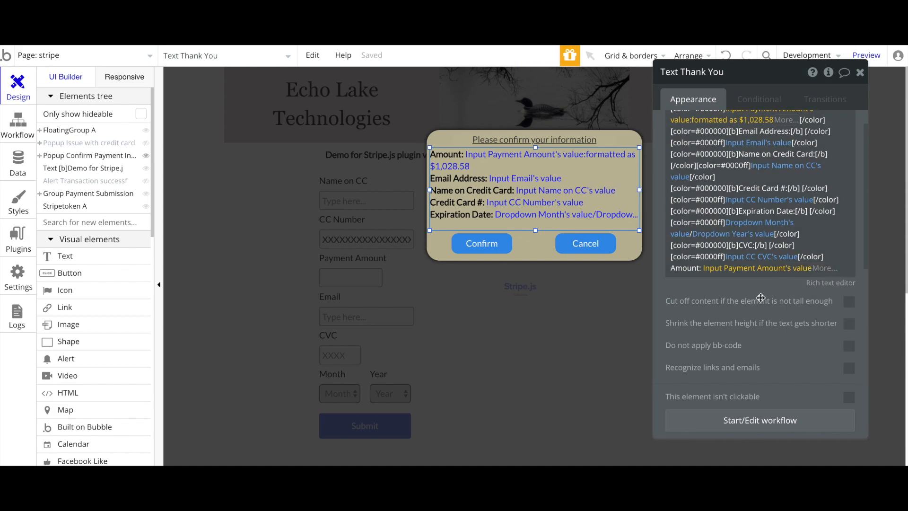
# Try formatting that amount as currency with 2 decimals, then remove the formatting
pyautogui.click(801, 273)
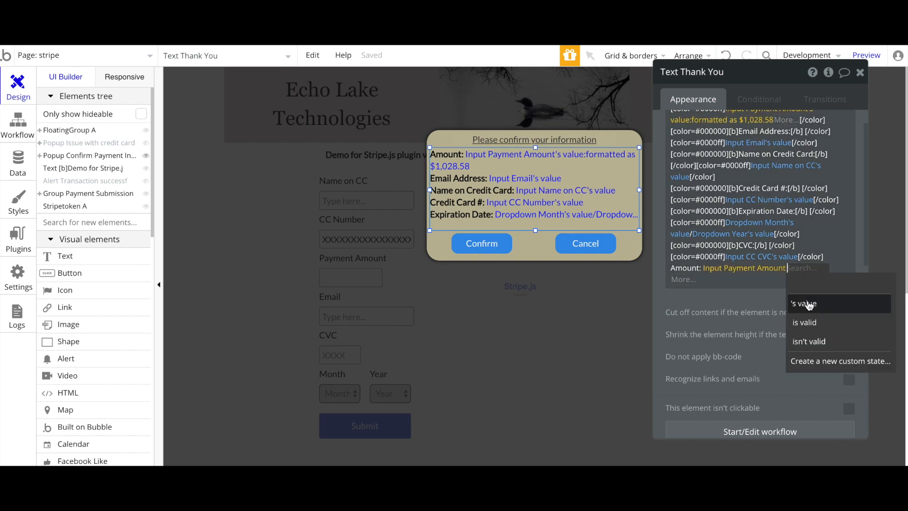
pyautogui.click(684, 284)
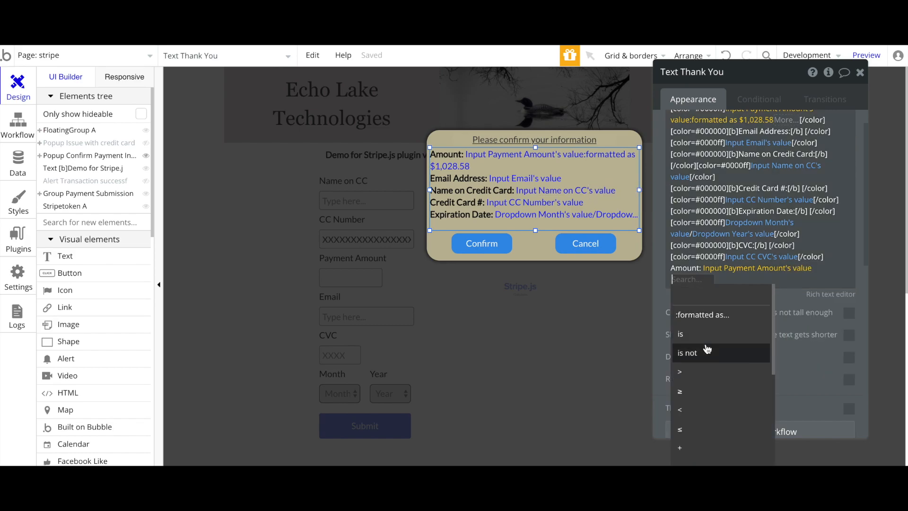
pyautogui.click(699, 315)
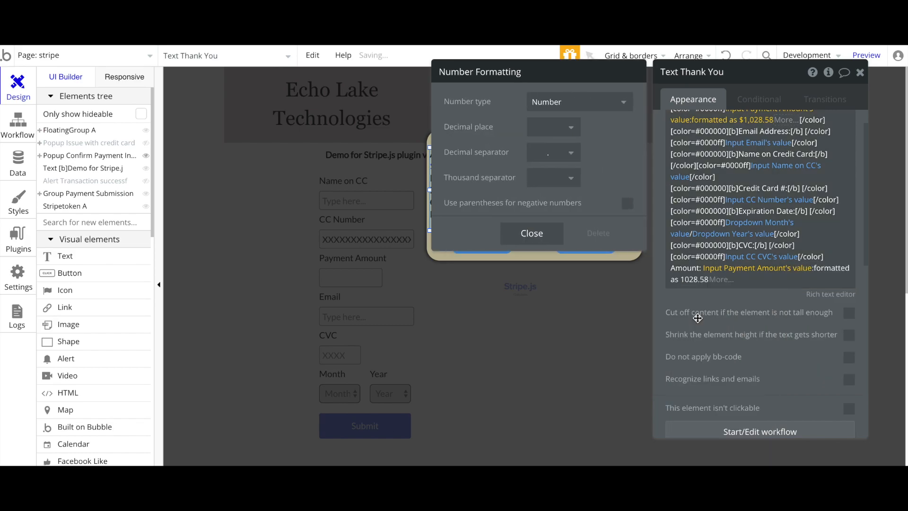
pyautogui.click(552, 107)
pyautogui.click(545, 141)
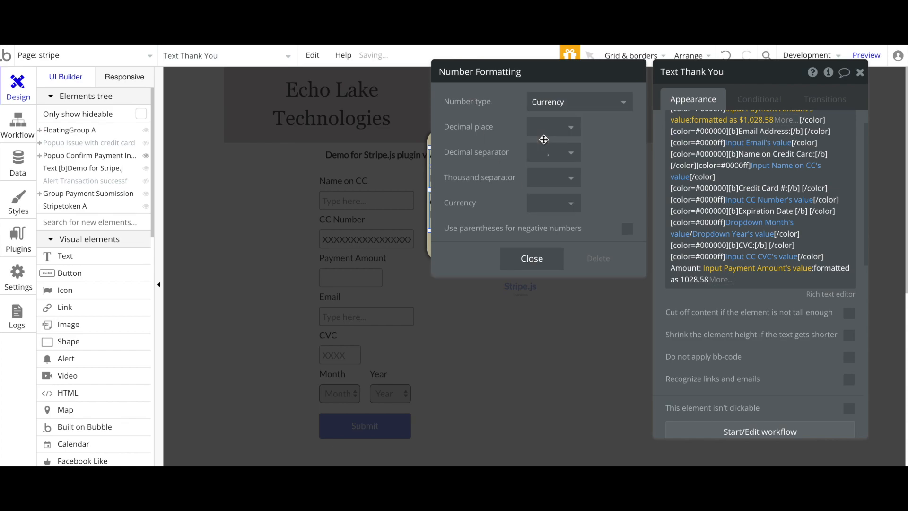
pyautogui.click(545, 126)
pyautogui.click(539, 204)
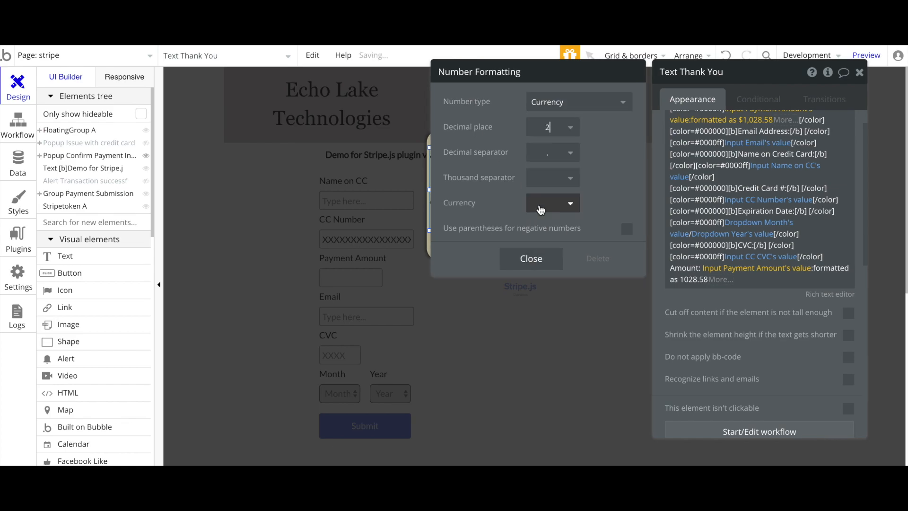
pyautogui.click(542, 154)
pyautogui.click(545, 185)
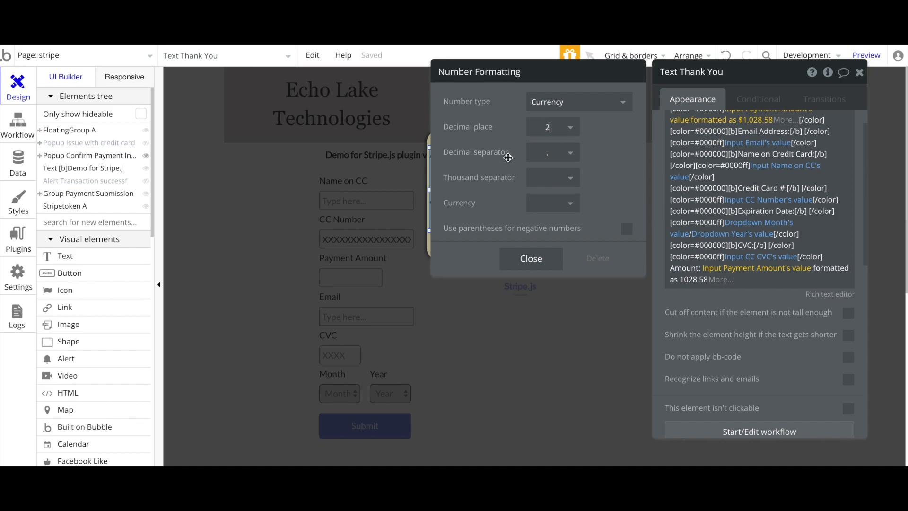
pyautogui.click(547, 203)
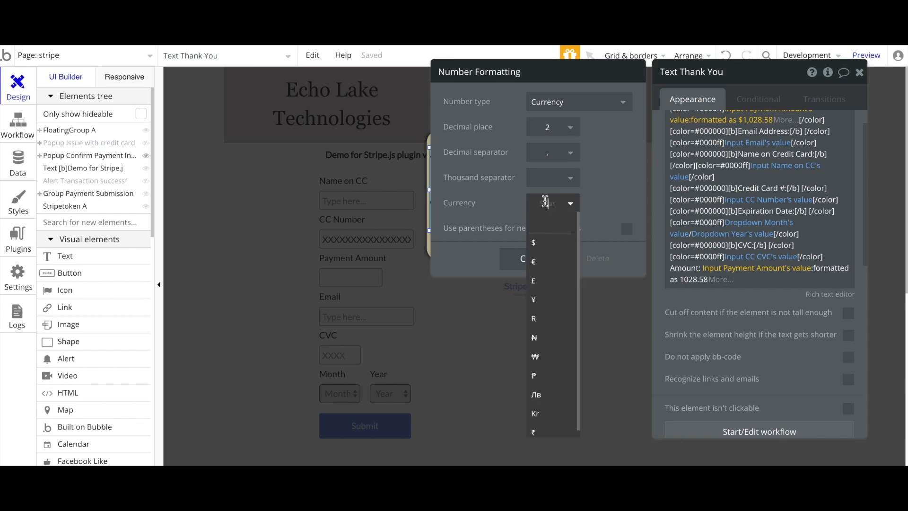
pyautogui.click(489, 175)
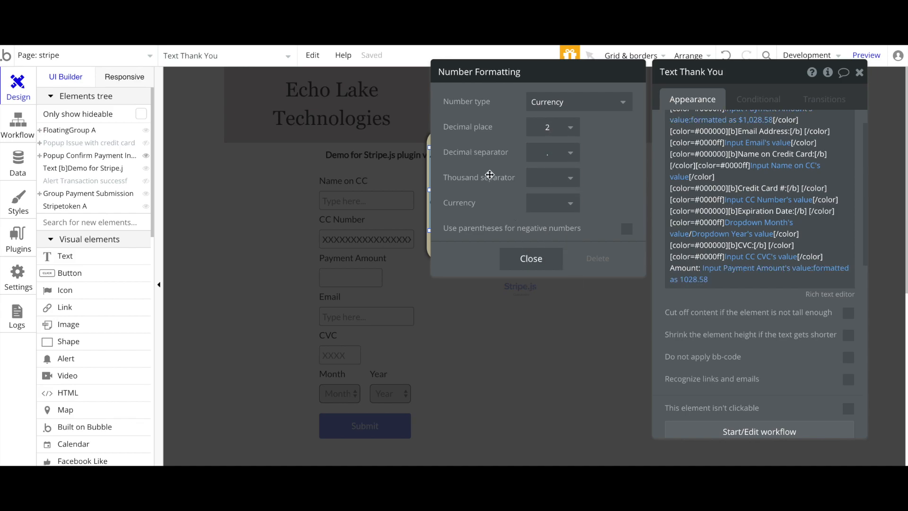
pyautogui.click(606, 262)
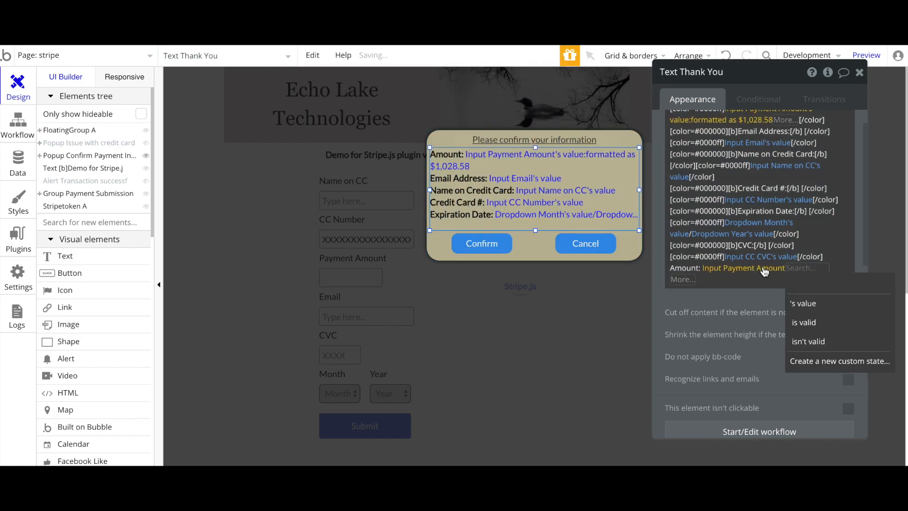
# Delete the inserted Input Payment Amount expression and its 'Amount:' line, leaving CVC last
pyautogui.click(650, 191)
pyautogui.click(689, 268)
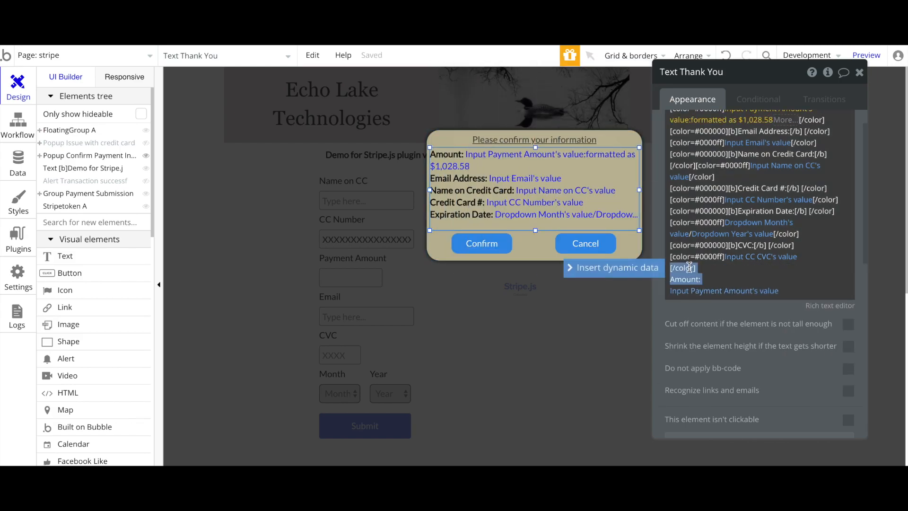
pyautogui.click(694, 293)
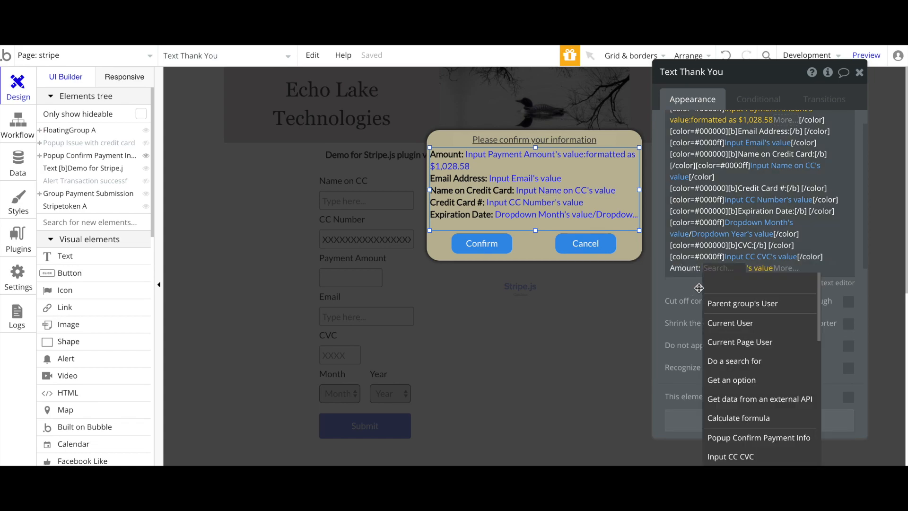
pyautogui.press('BackSpace')
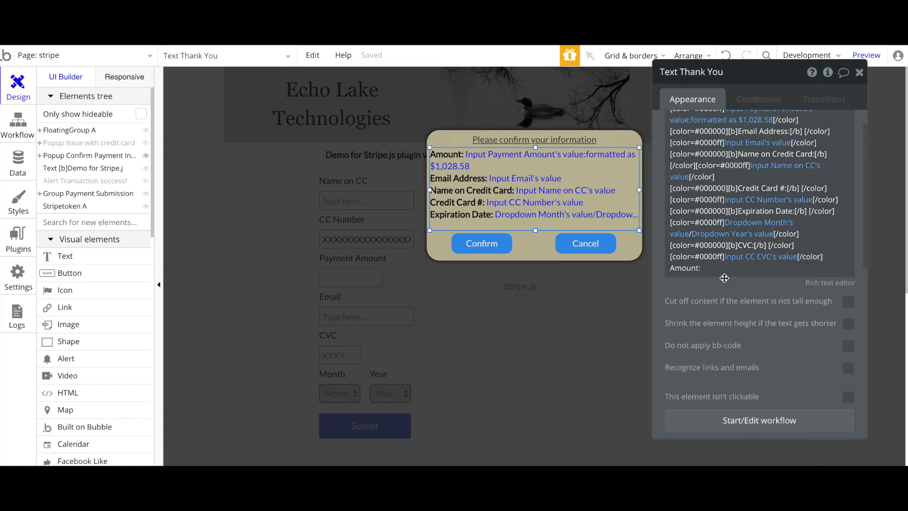
pyautogui.click(705, 282)
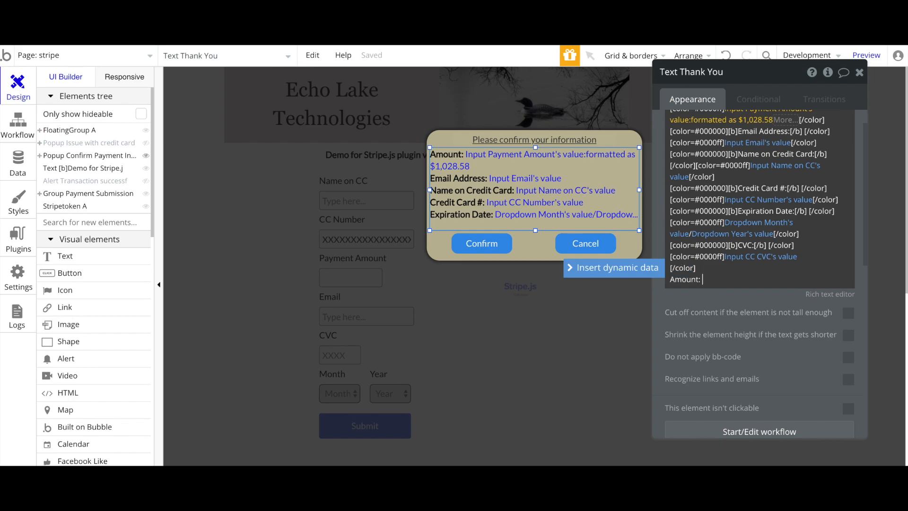
pyautogui.press('BackSpace')
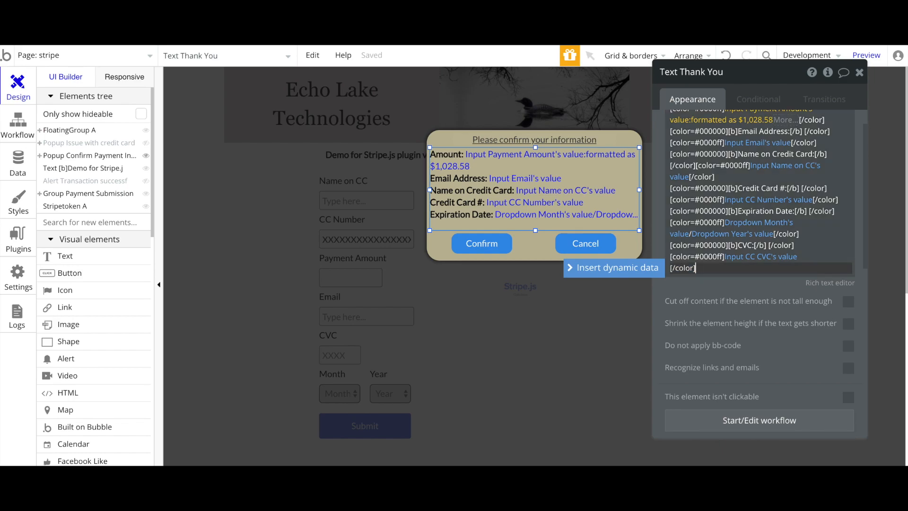
pyautogui.click(731, 290)
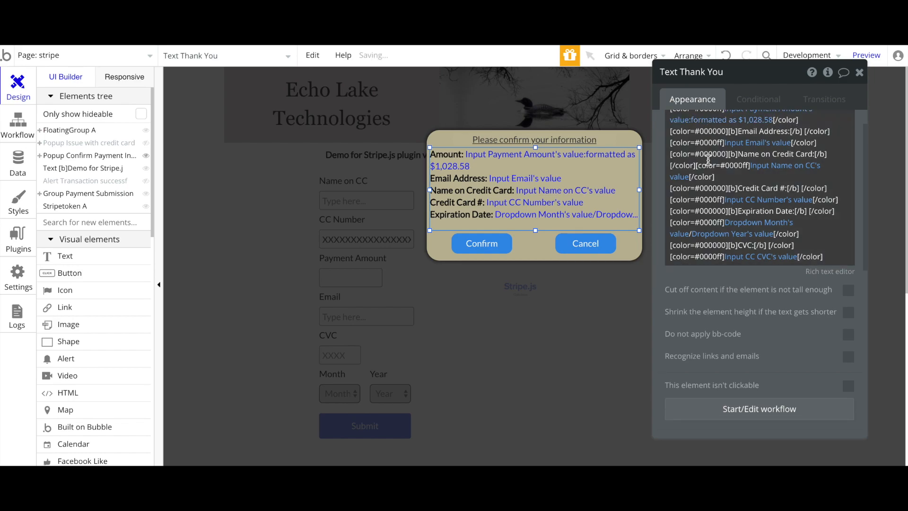
pyautogui.scroll(2, 708, 159)
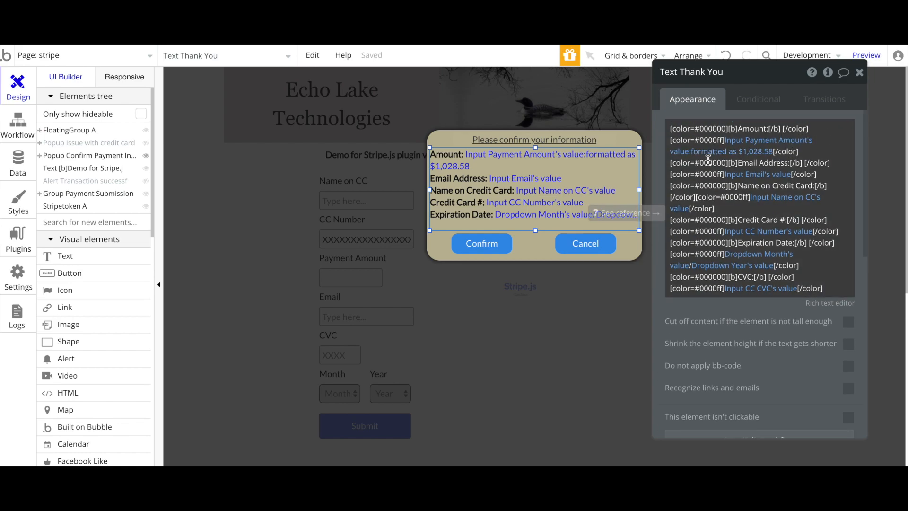
pyautogui.click(831, 303)
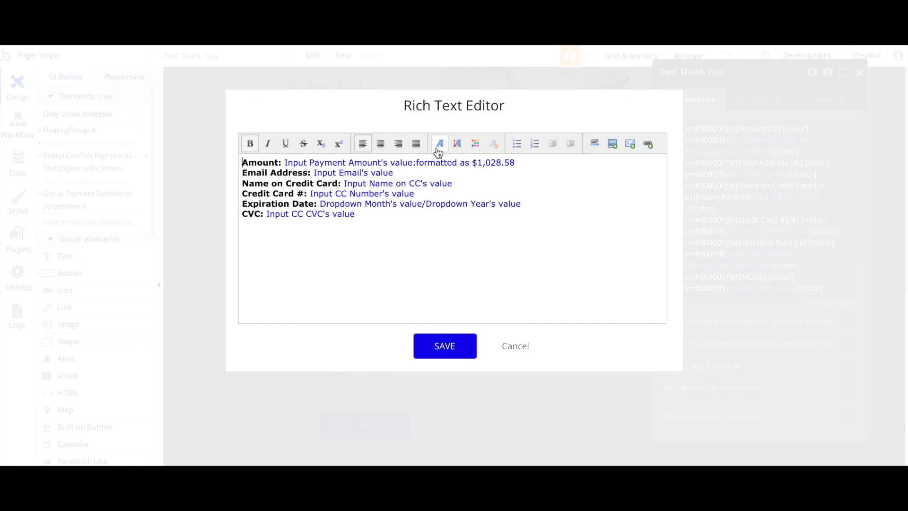
pyautogui.click(517, 349)
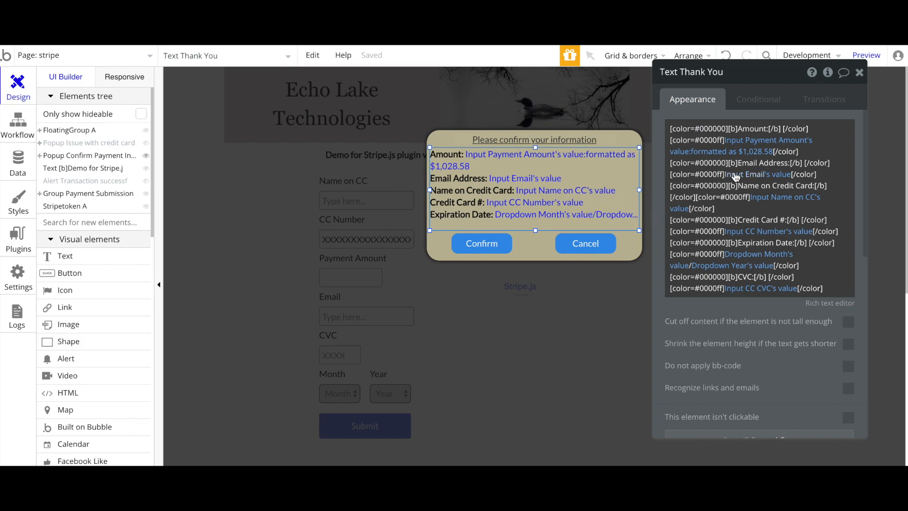
pyautogui.moveTo(751, 177)
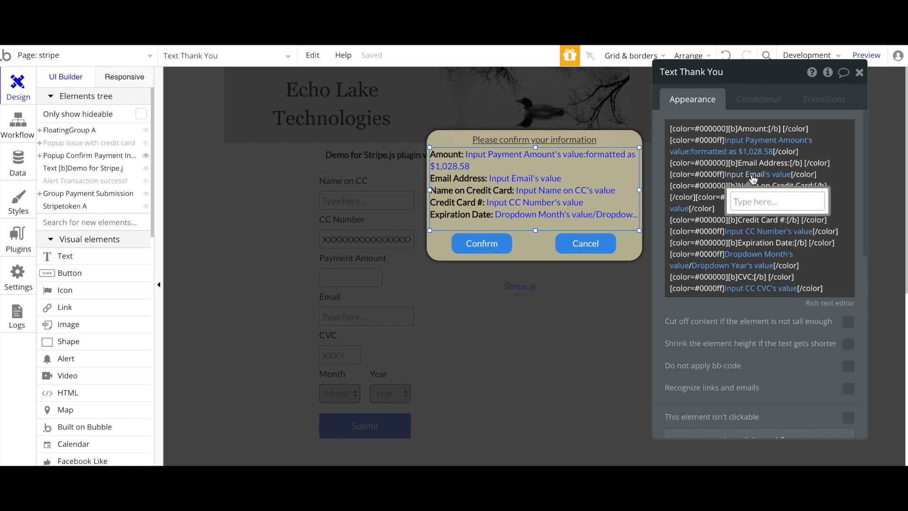
pyautogui.click(752, 175)
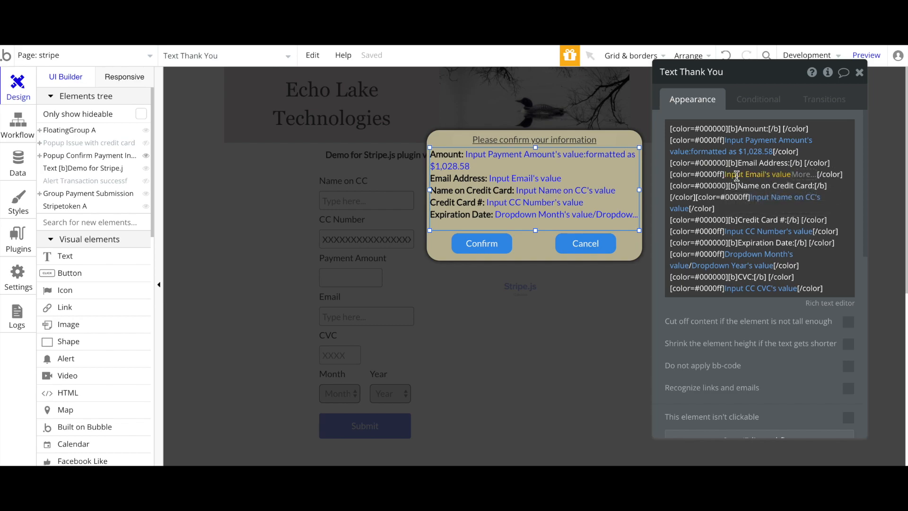
pyautogui.scroll(-3, 757, 331)
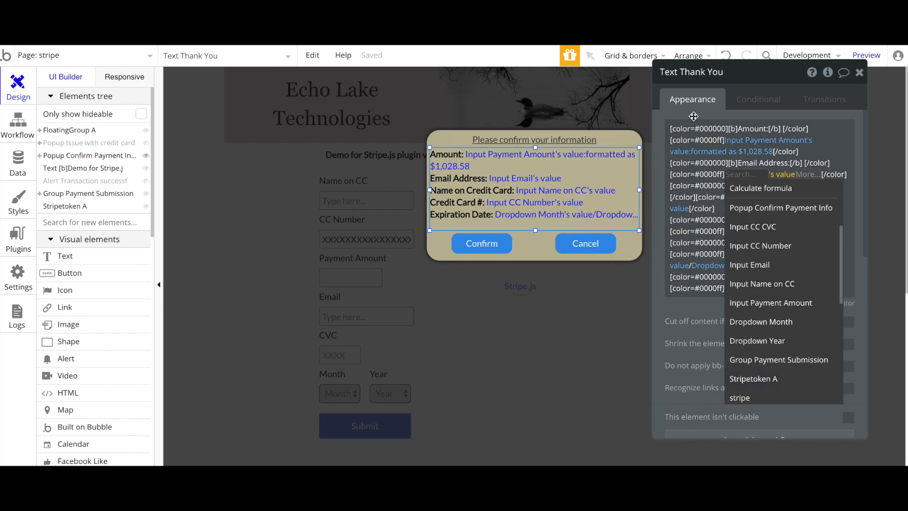
pyautogui.click(706, 108)
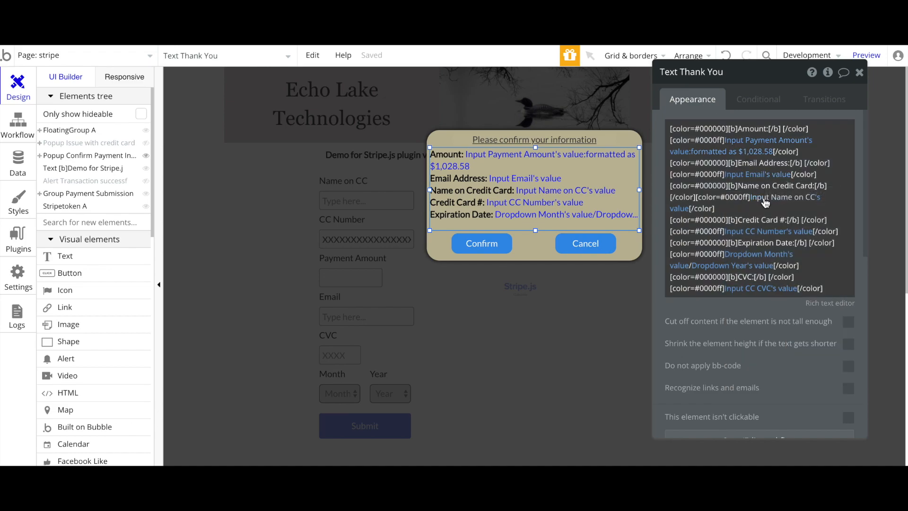
pyautogui.click(791, 199)
pyautogui.click(380, 251)
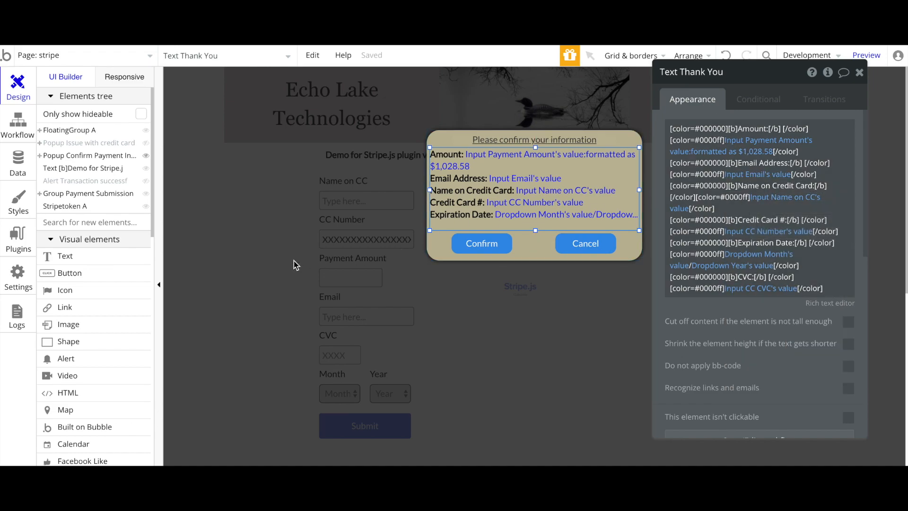
pyautogui.click(340, 199)
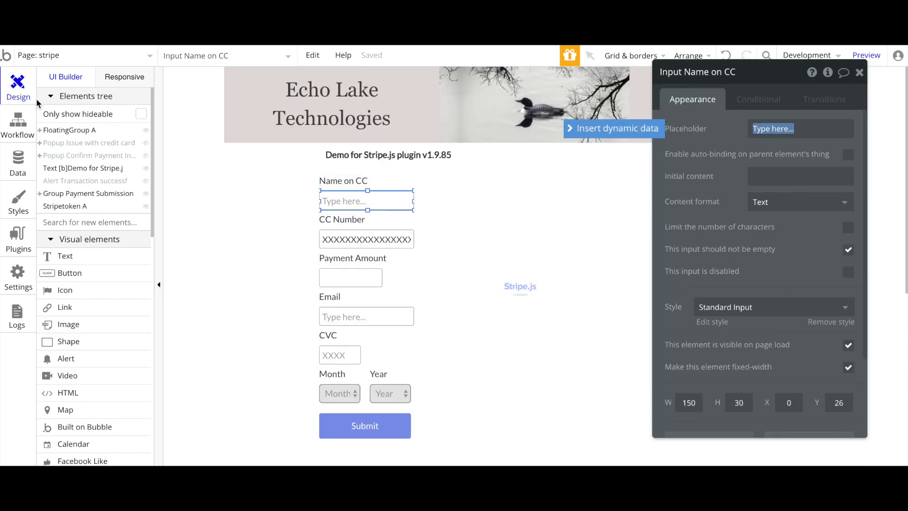
pyautogui.click(62, 158)
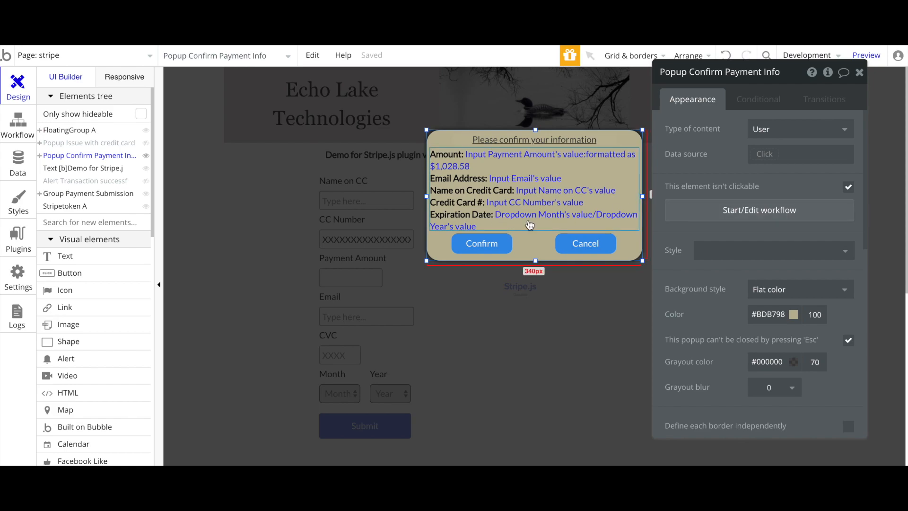
pyautogui.click(528, 220)
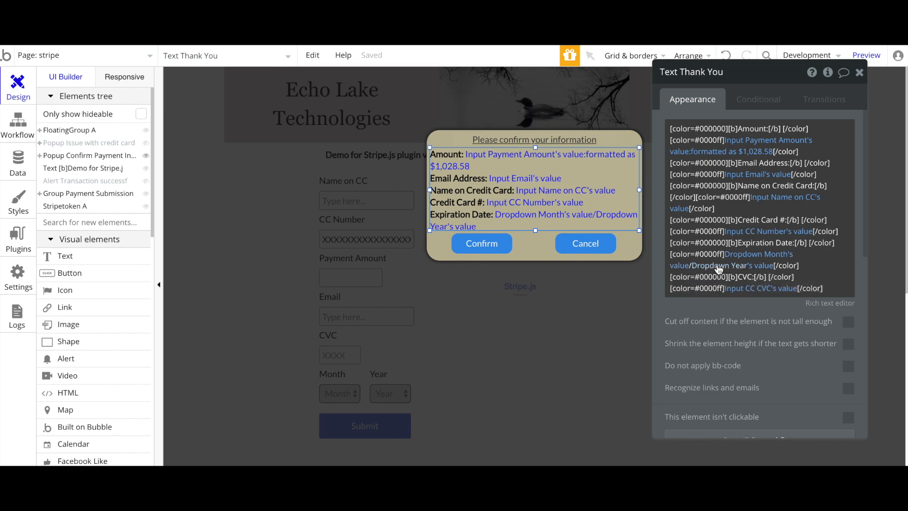
pyautogui.scroll(-2, 728, 270)
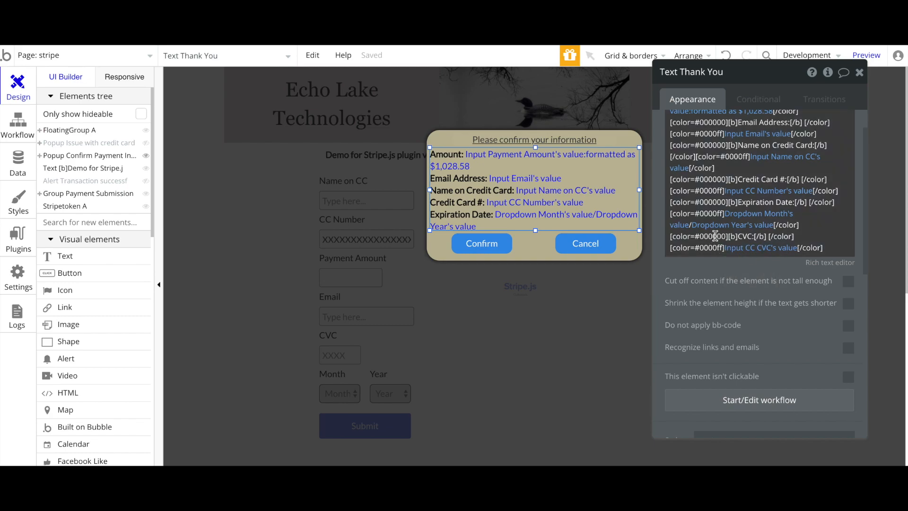
pyautogui.scroll(-1, 715, 236)
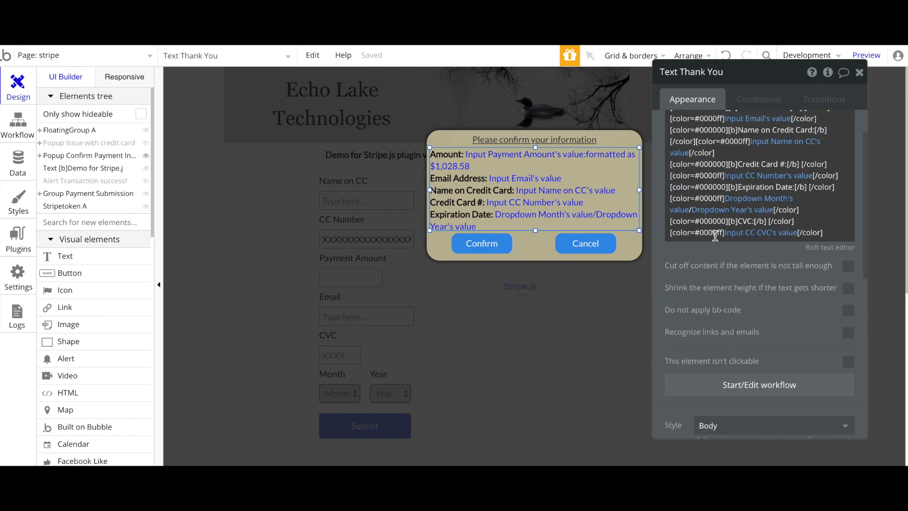
pyautogui.click(527, 243)
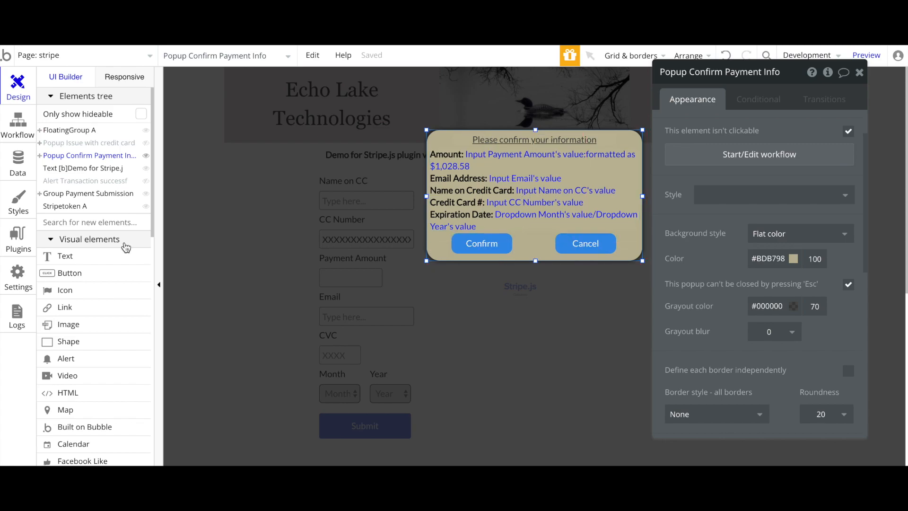
# Add and delete a trial button, then show the Cancel button's Conditional rules
pyautogui.click(63, 273)
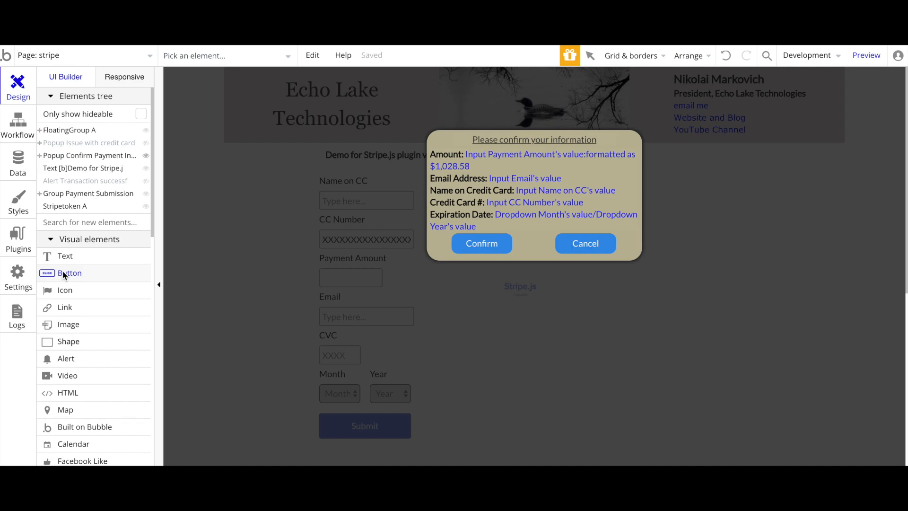
pyautogui.moveTo(520, 232); pyautogui.dragTo(558, 251)
pyautogui.click(536, 247)
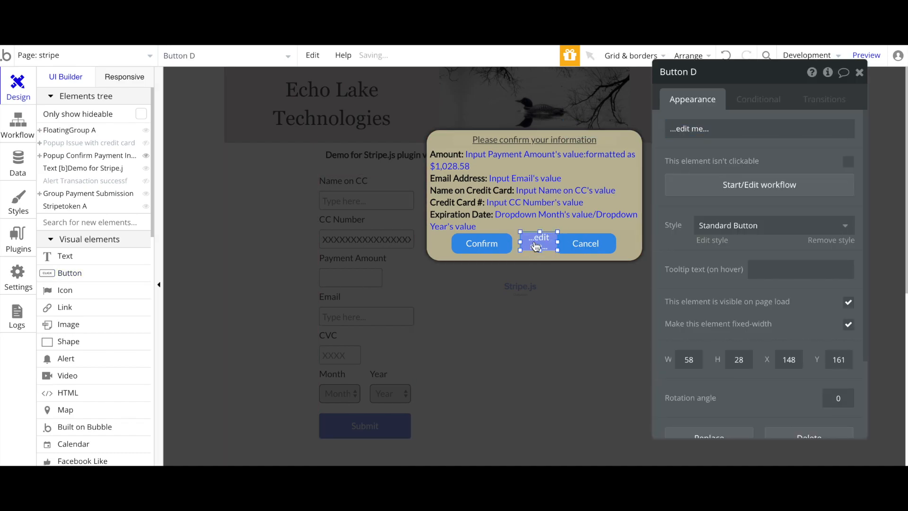
pyautogui.press('Delete')
pyautogui.click(578, 243)
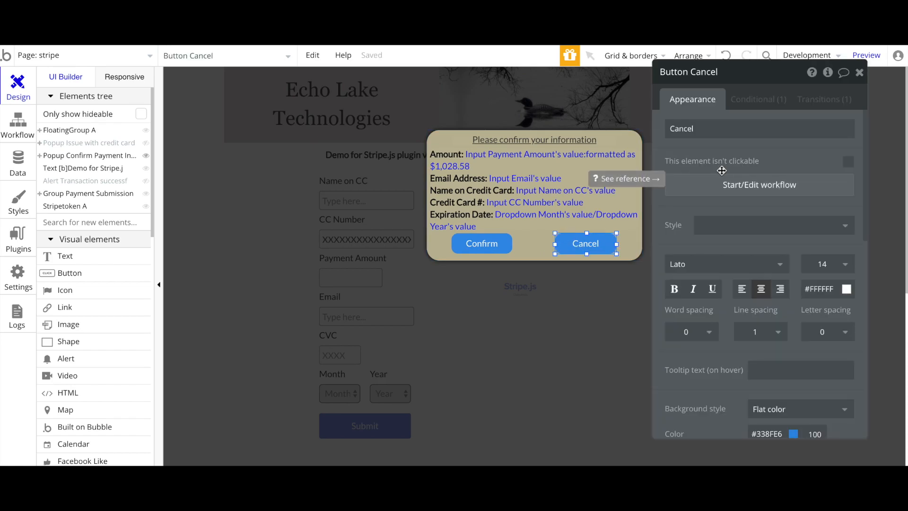
pyautogui.click(747, 103)
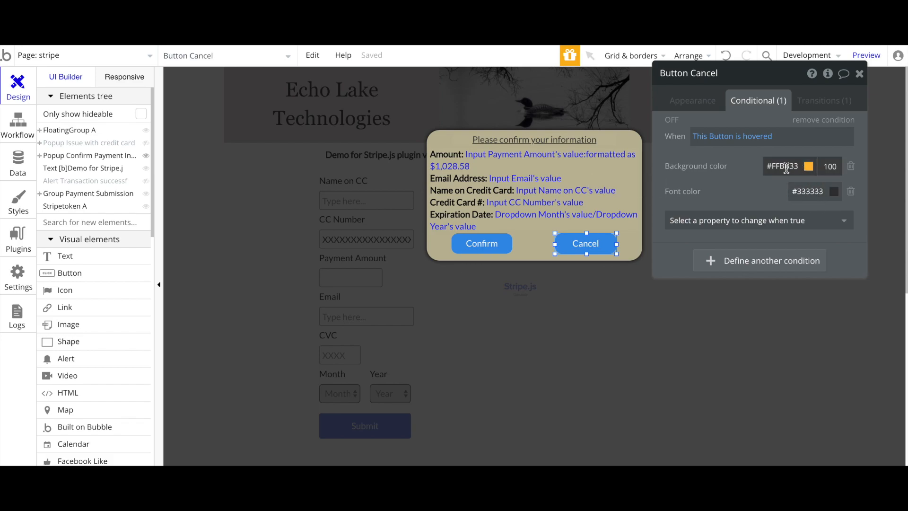
# Add a new Cancel button condition triggered when This Button is hovered
pyautogui.click(711, 261)
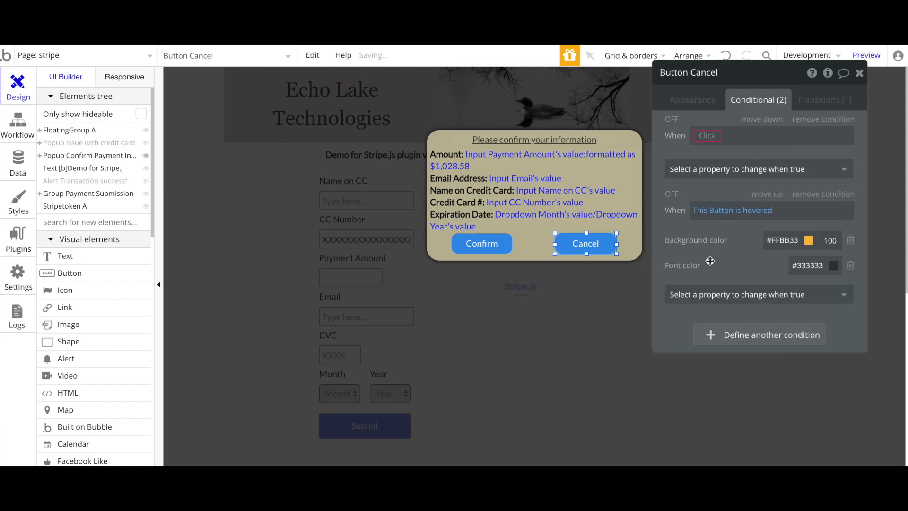
pyautogui.click(708, 130)
pyautogui.click(705, 151)
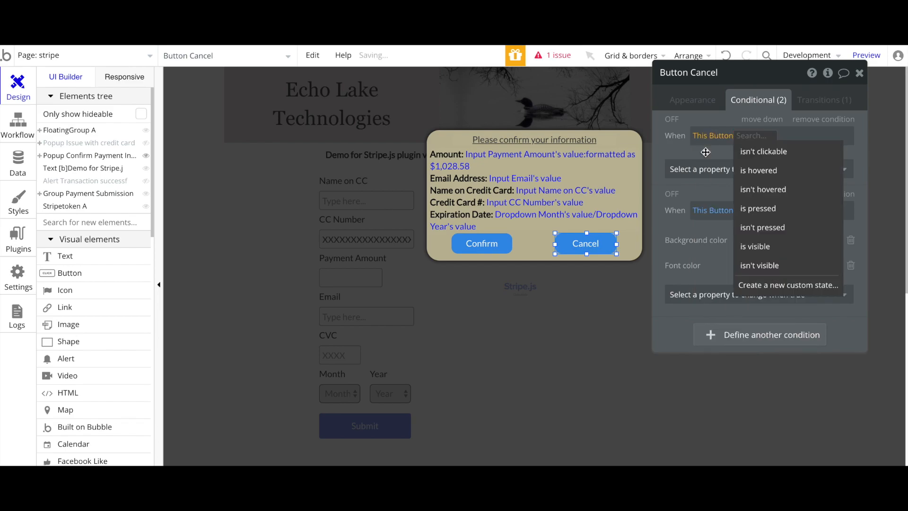
pyautogui.click(752, 170)
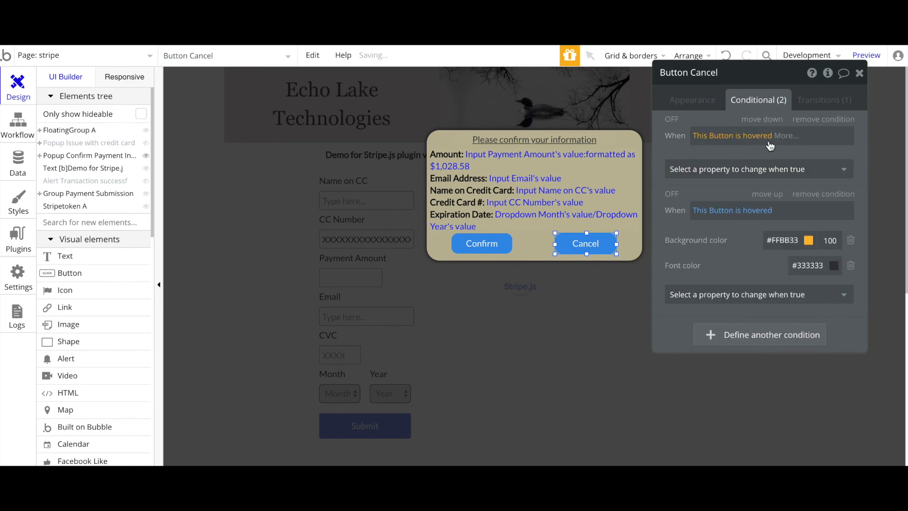
pyautogui.click(754, 135)
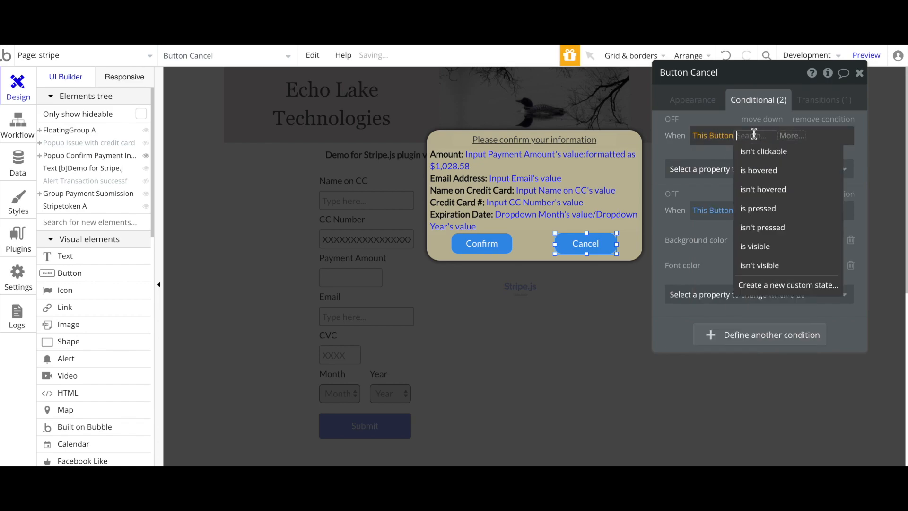
pyautogui.click(750, 171)
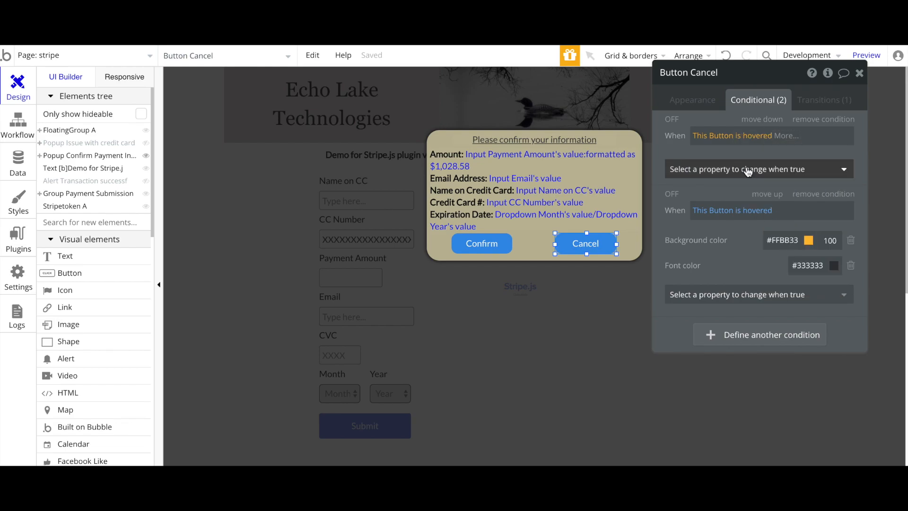
# Make the hover condition set the font color to #333333
pyautogui.click(724, 168)
pyautogui.click(690, 169)
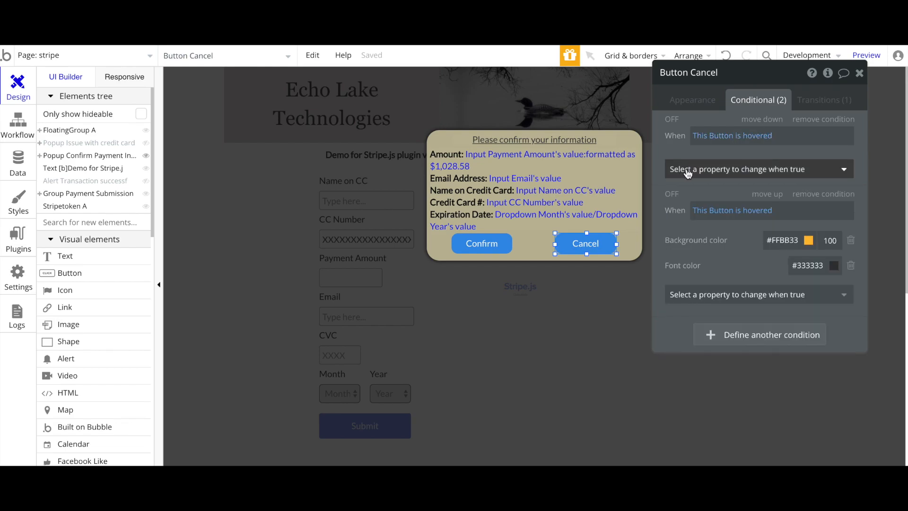
pyautogui.click(721, 171)
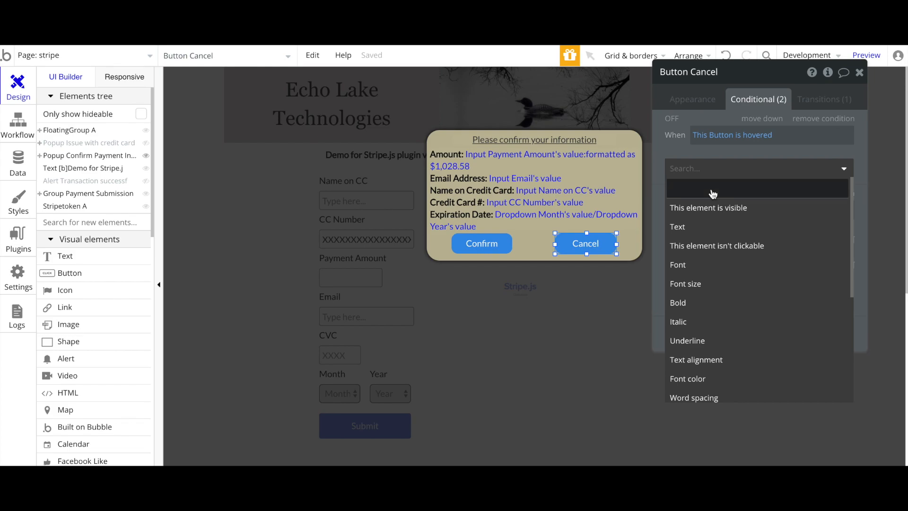
pyautogui.scroll(-3, 693, 338)
pyautogui.rightClick(694, 338)
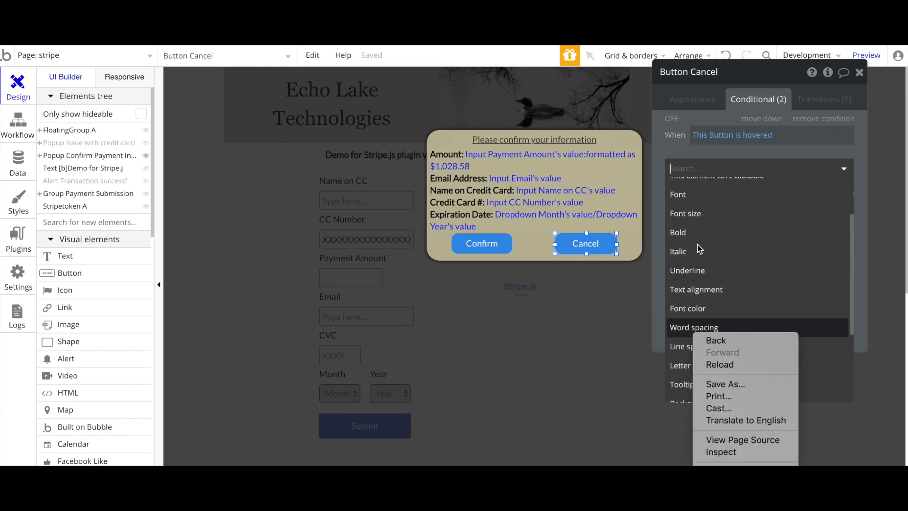
pyautogui.click(684, 309)
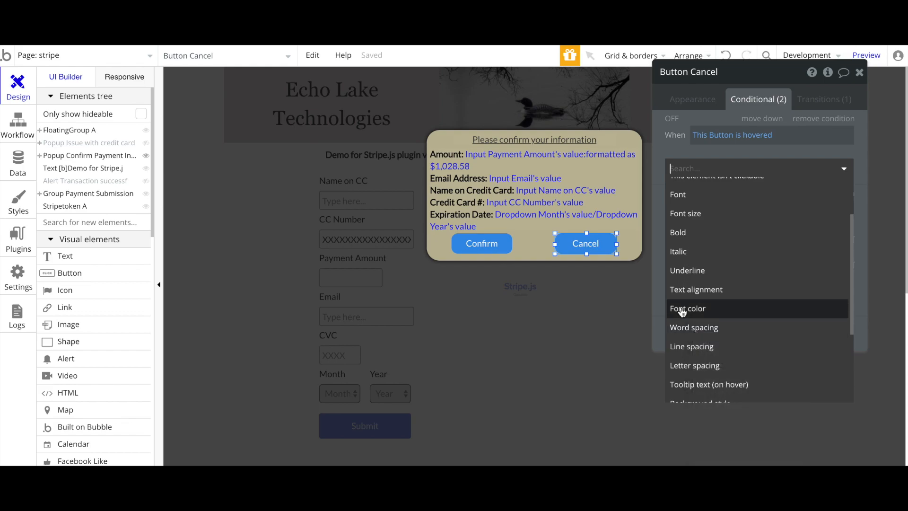
pyautogui.click(683, 308)
pyautogui.click(806, 165)
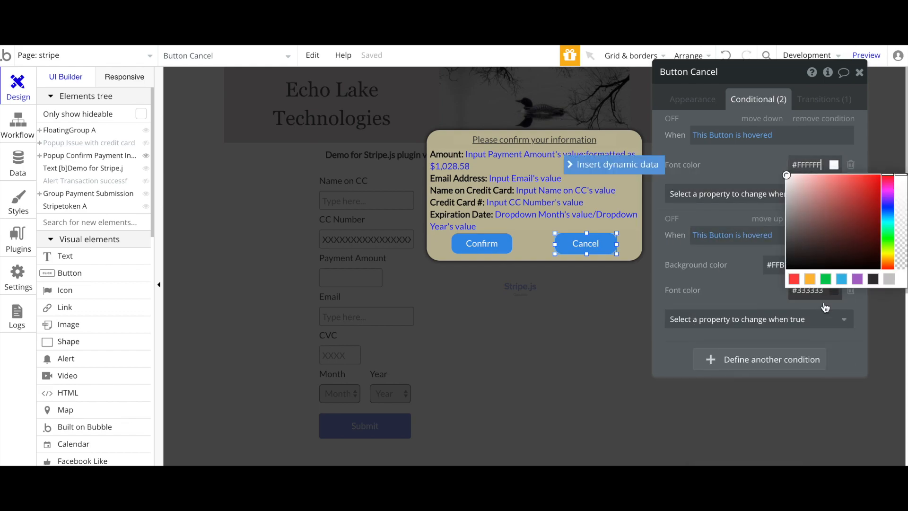
pyautogui.click(876, 279)
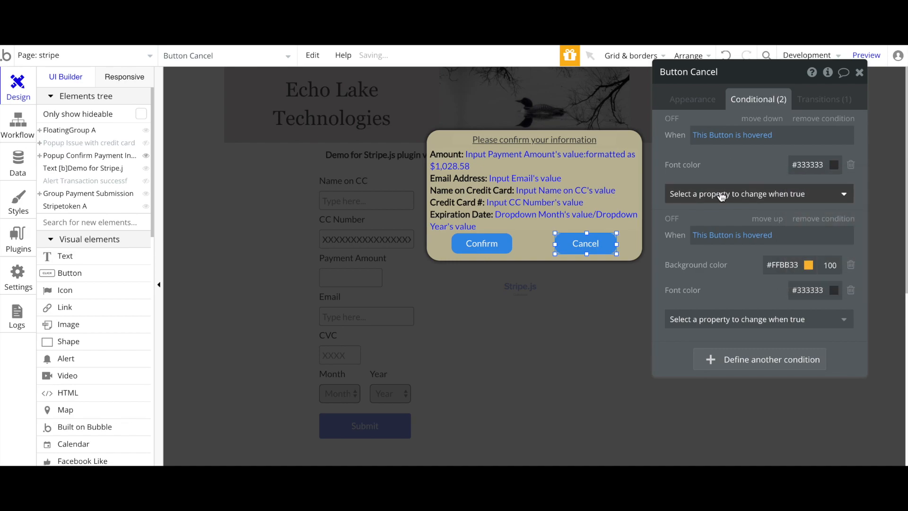
# Add a background color of #FFBB33 to the hover condition
pyautogui.click(719, 194)
pyautogui.click(712, 179)
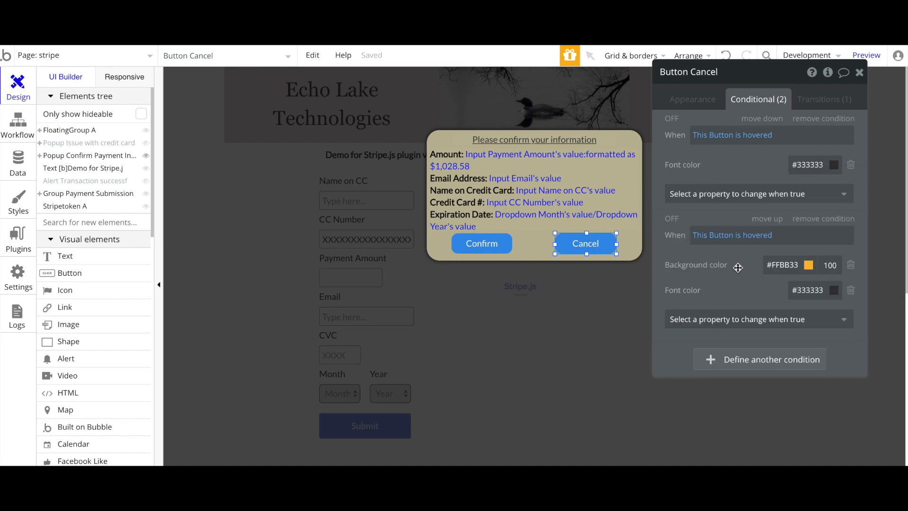
pyautogui.click(708, 189)
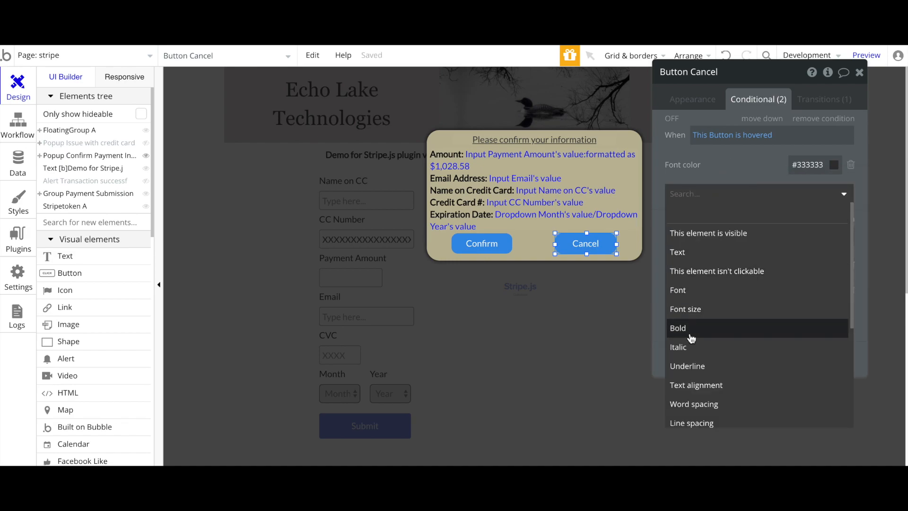
pyautogui.write('ba')
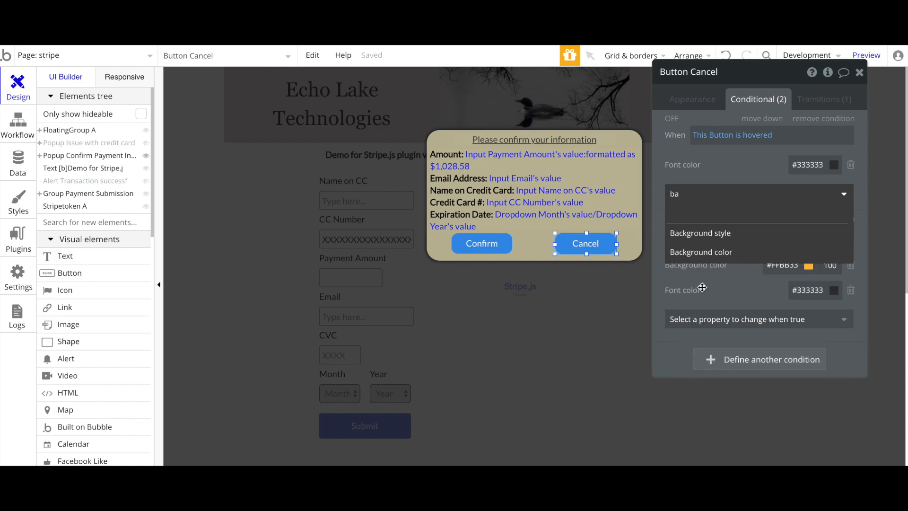
pyautogui.click(701, 252)
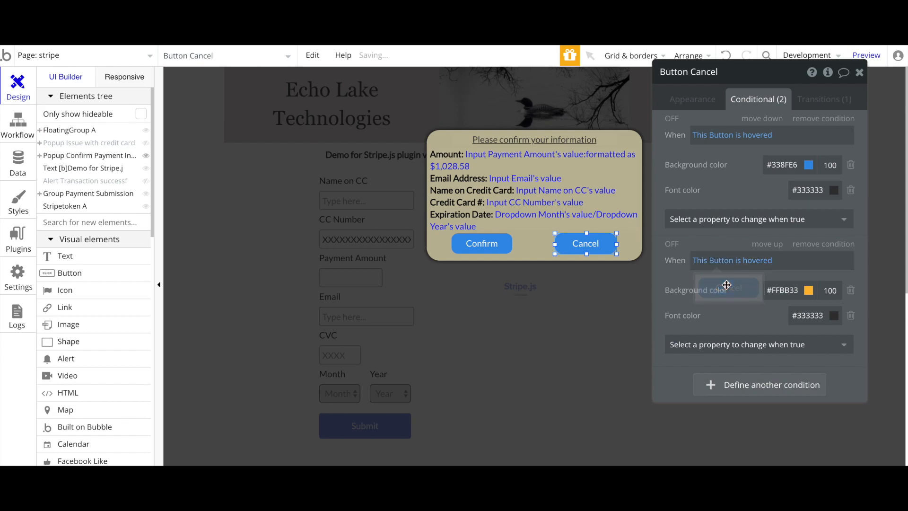
pyautogui.click(774, 167)
pyautogui.click(788, 279)
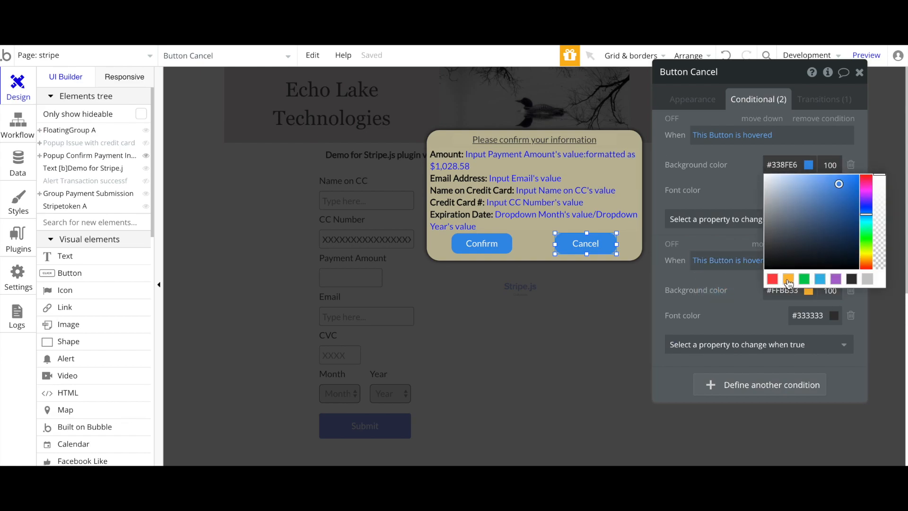
pyautogui.click(746, 193)
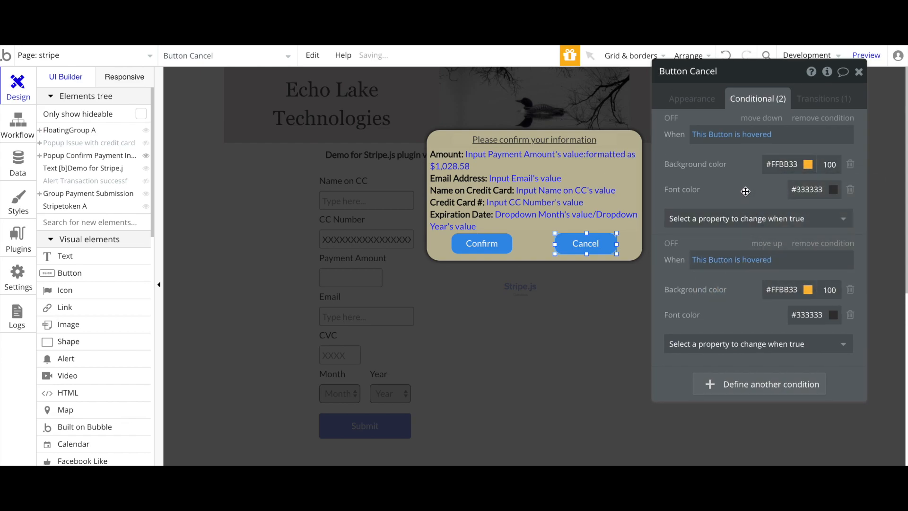
# Delete the old duplicate hover condition and open the Cancel button's workflow
pyautogui.click(823, 119)
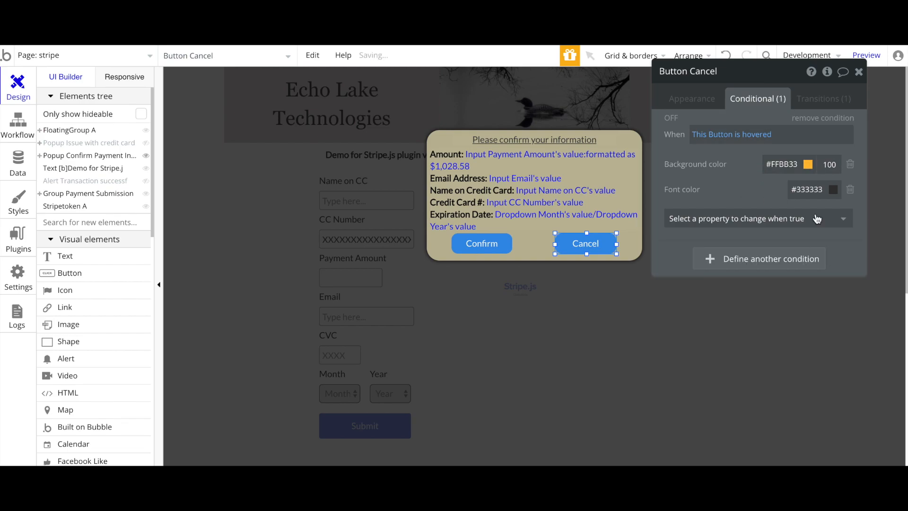
pyautogui.click(701, 99)
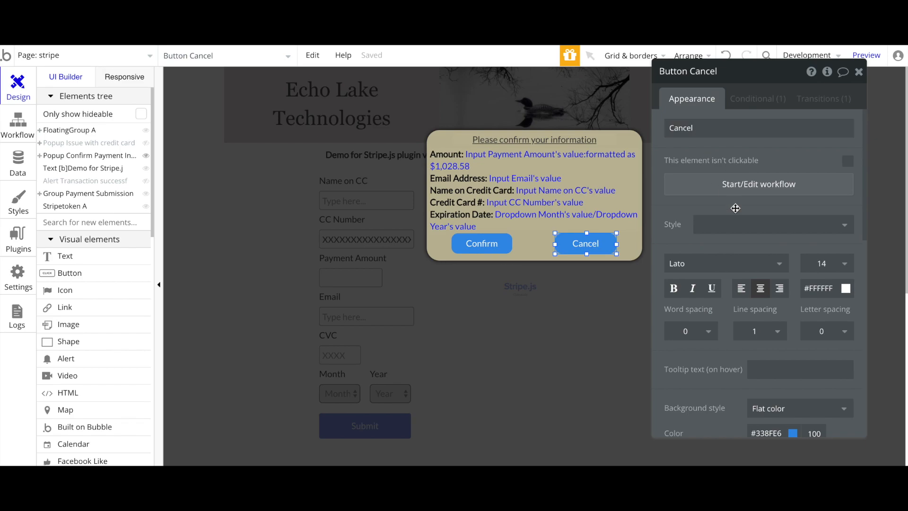
pyautogui.click(747, 192)
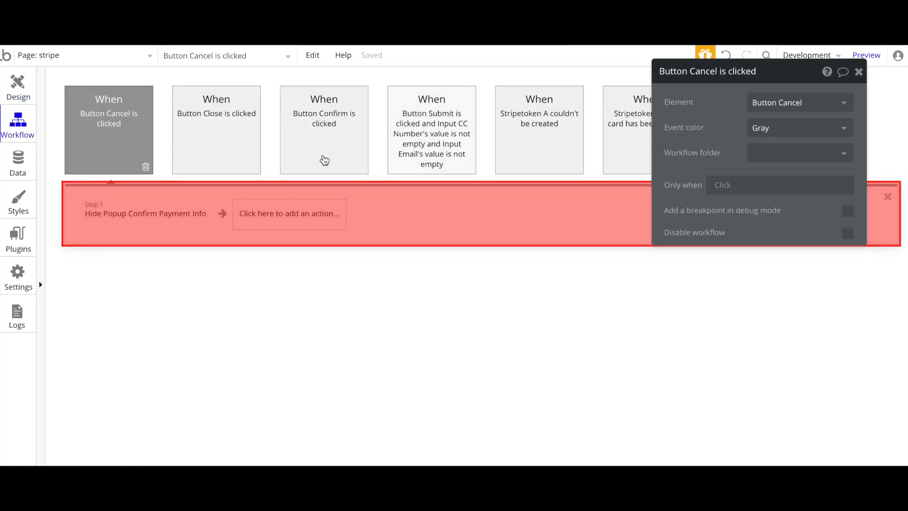
# Add a step 2 Hide action targeting Popup Confirm Payment Info
pyautogui.click(144, 220)
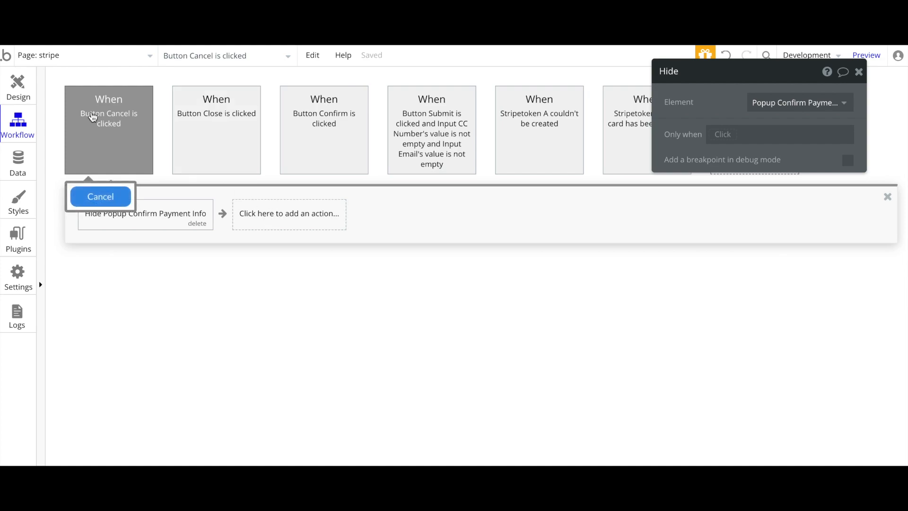
pyautogui.click(310, 224)
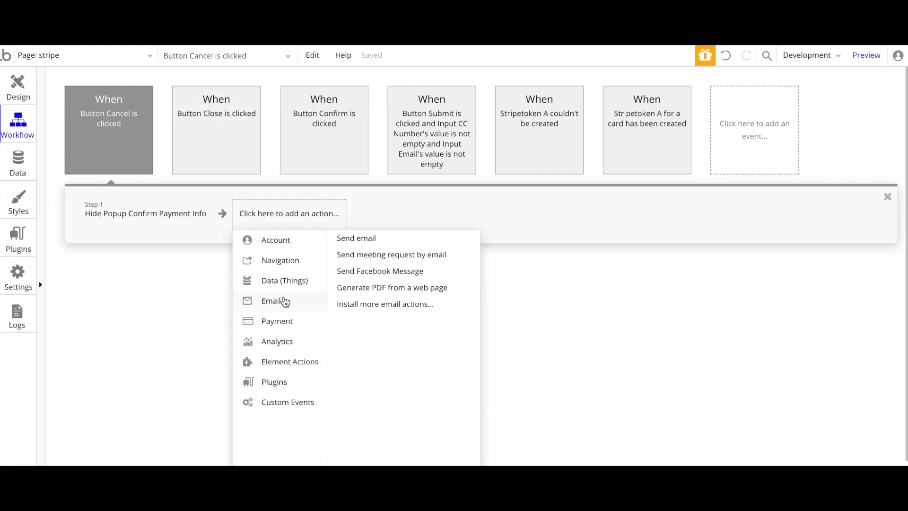
pyautogui.moveTo(275, 363)
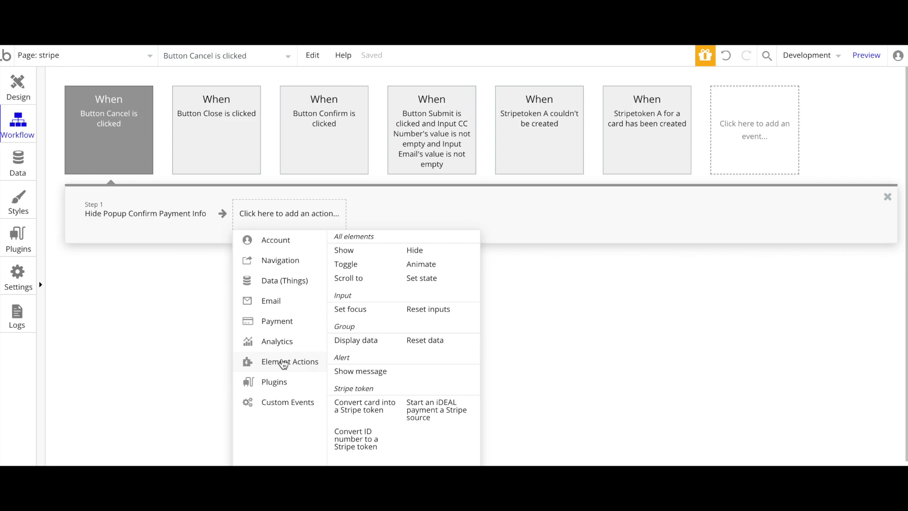
pyautogui.click(423, 250)
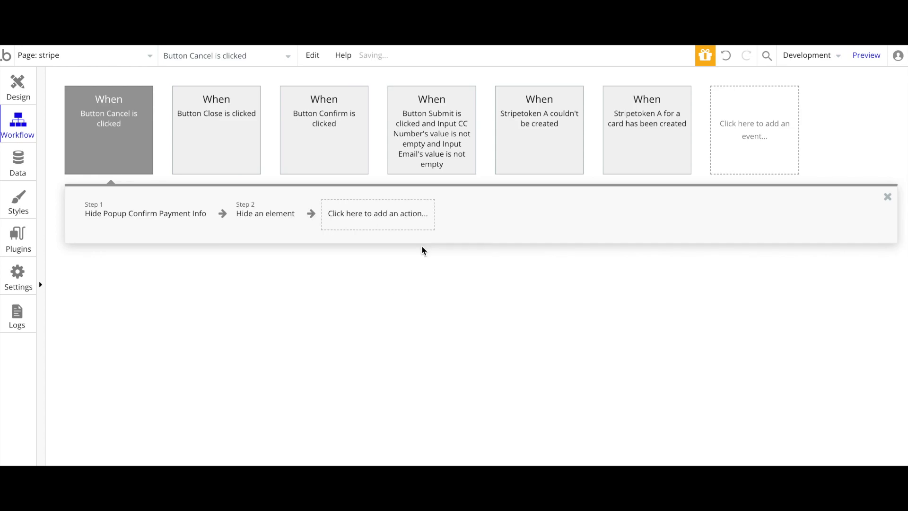
pyautogui.moveTo(721, 123); pyautogui.dragTo(560, 160)
pyautogui.click(601, 147)
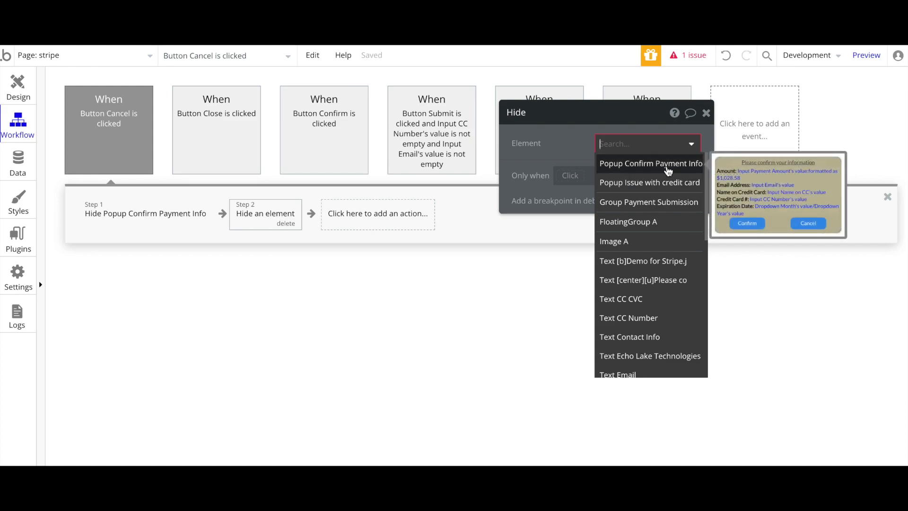
pyautogui.click(667, 168)
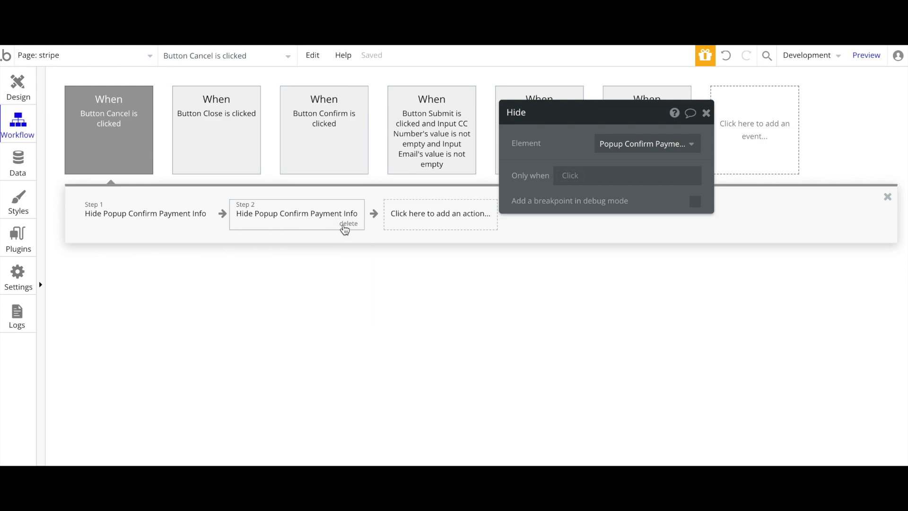
# Delete the redundant step 2 and return to the page design
pyautogui.click(348, 224)
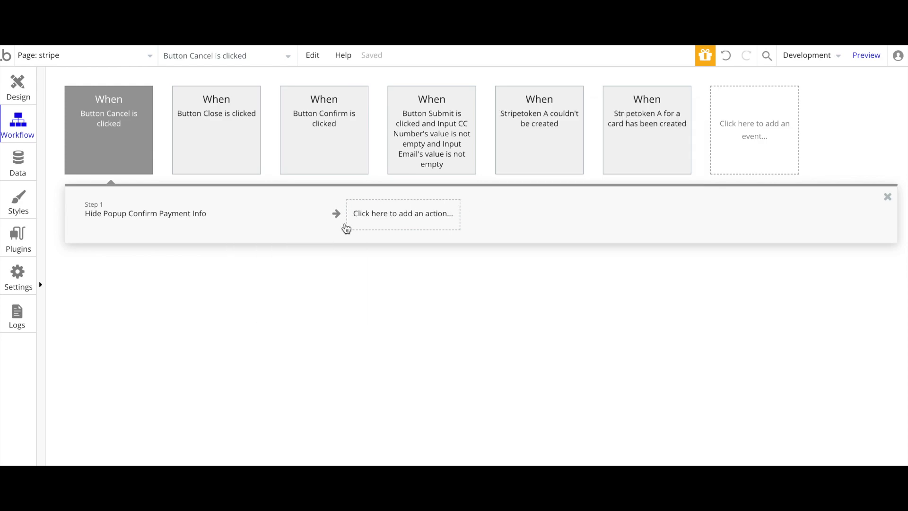
pyautogui.click(170, 221)
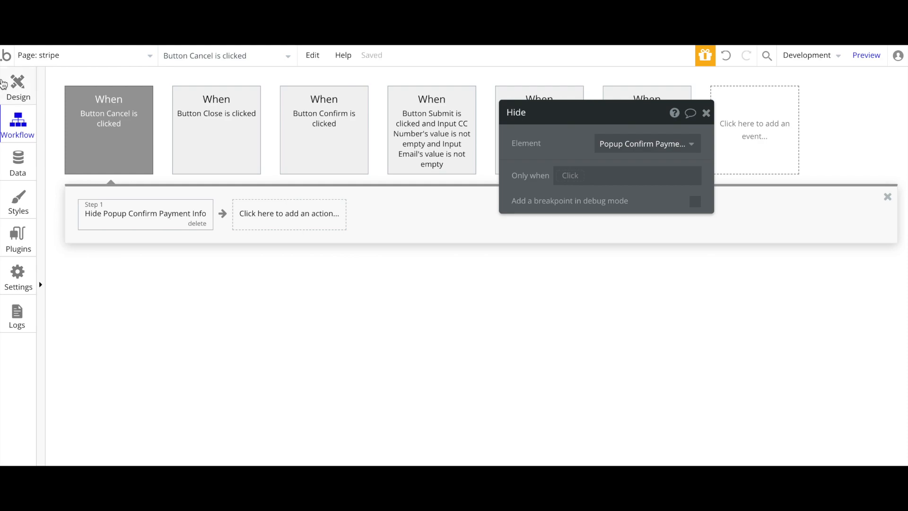
pyautogui.click(8, 87)
pyautogui.click(480, 244)
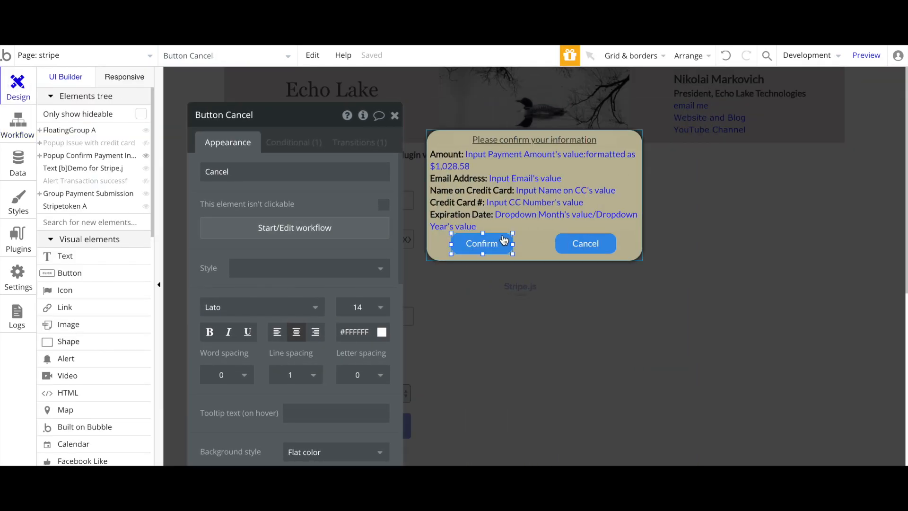
pyautogui.click(283, 231)
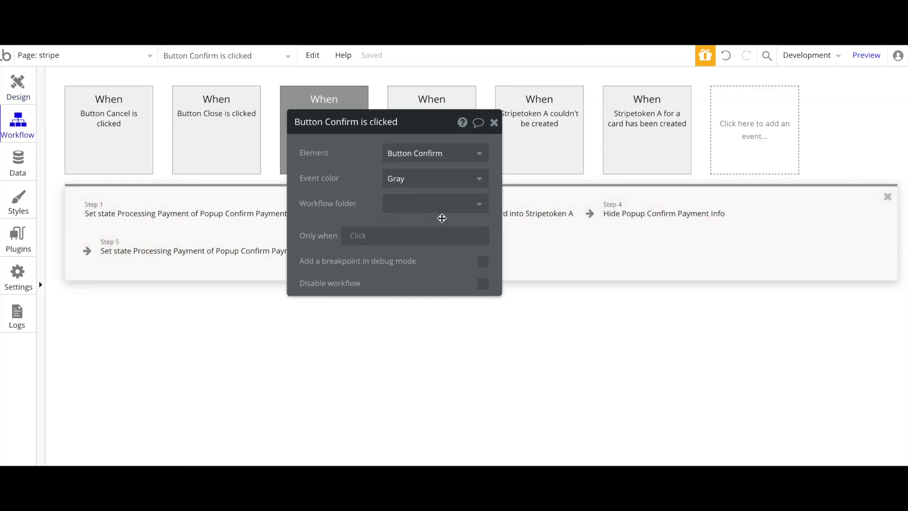
pyautogui.moveTo(206, 217)
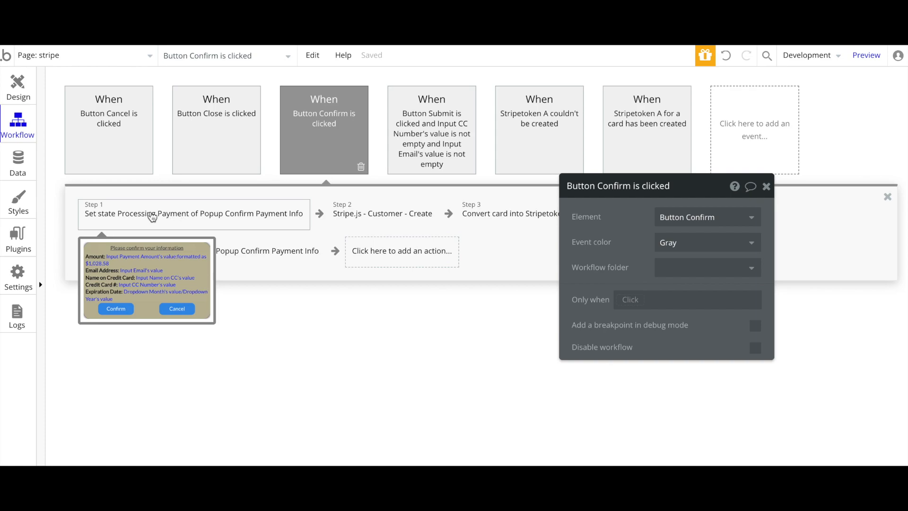
pyautogui.click(153, 216)
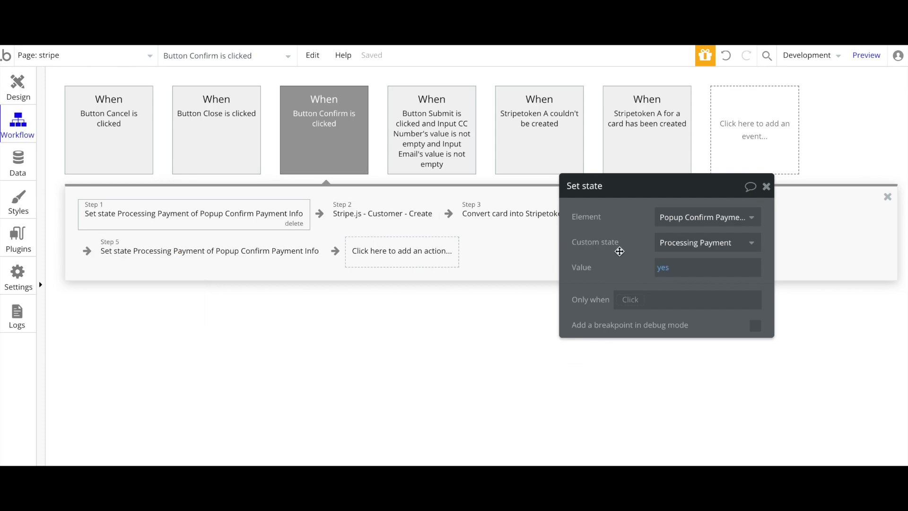
pyautogui.moveTo(620, 251); pyautogui.dragTo(510, 215)
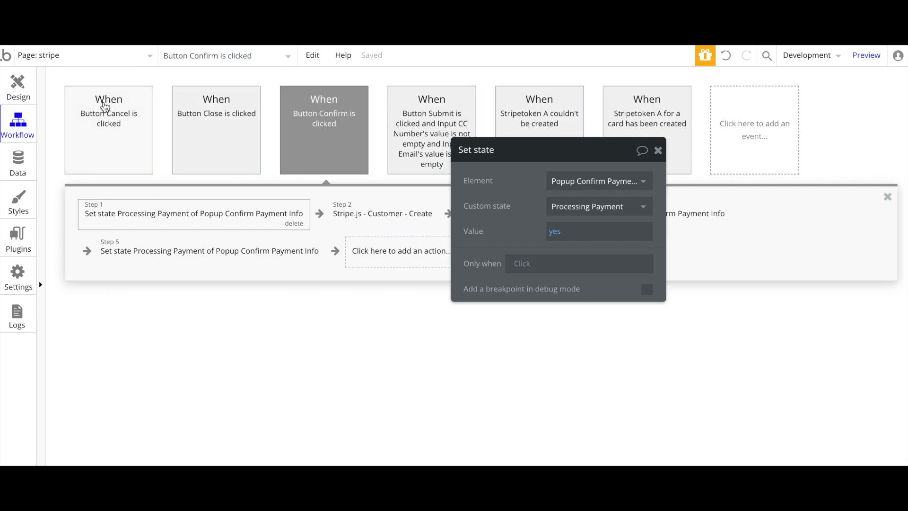
pyautogui.click(17, 85)
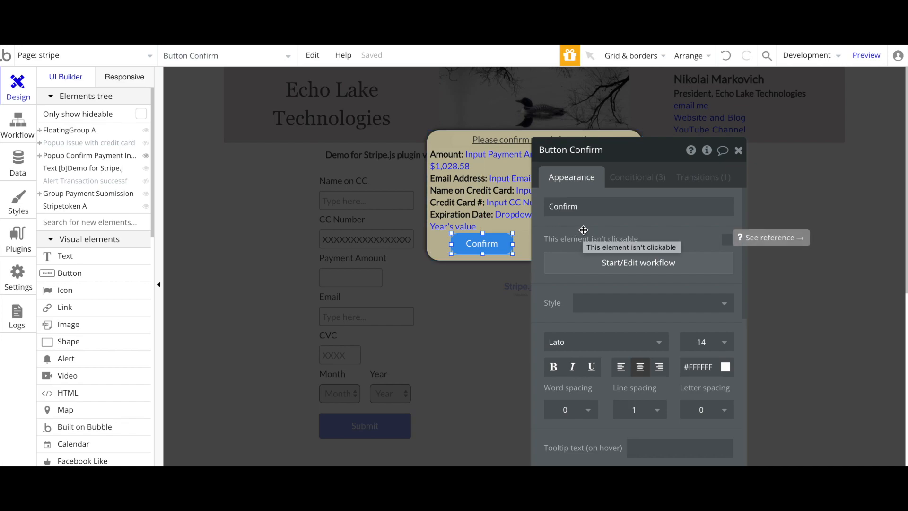
pyautogui.scroll(-2, 589, 203)
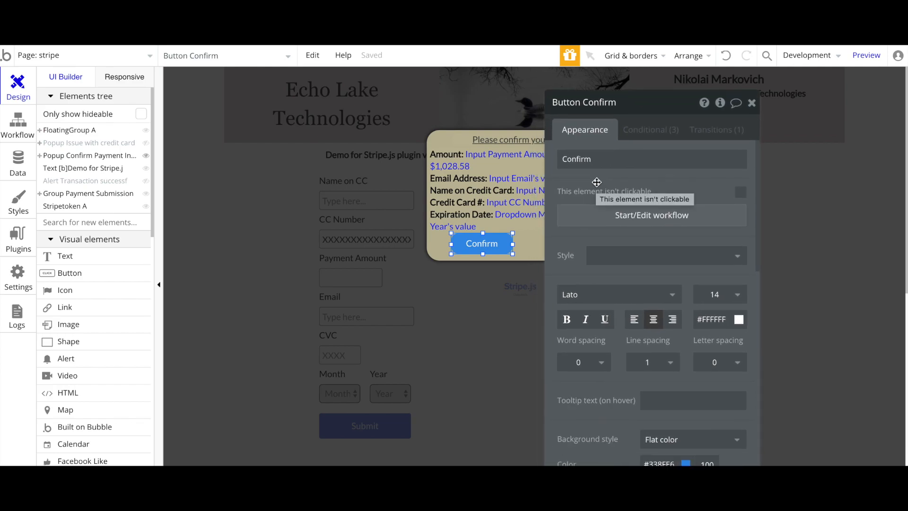
pyautogui.click(16, 134)
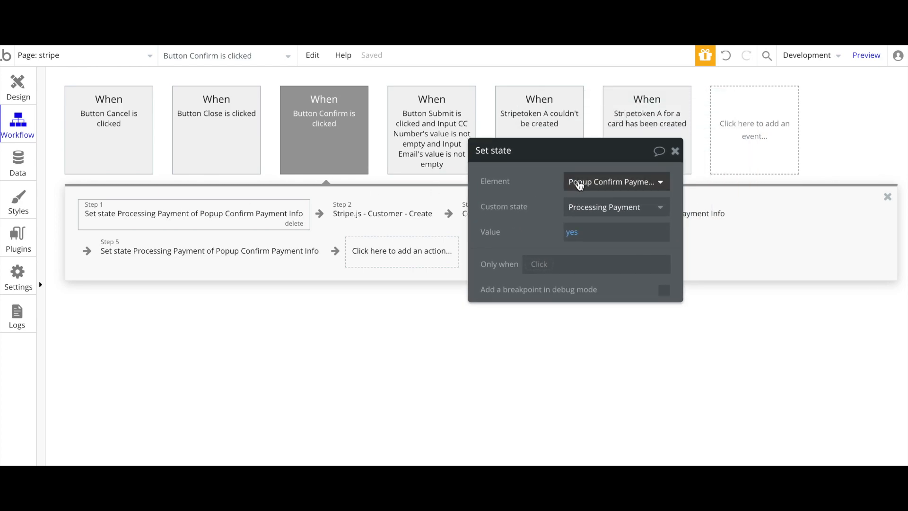
pyautogui.click(593, 184)
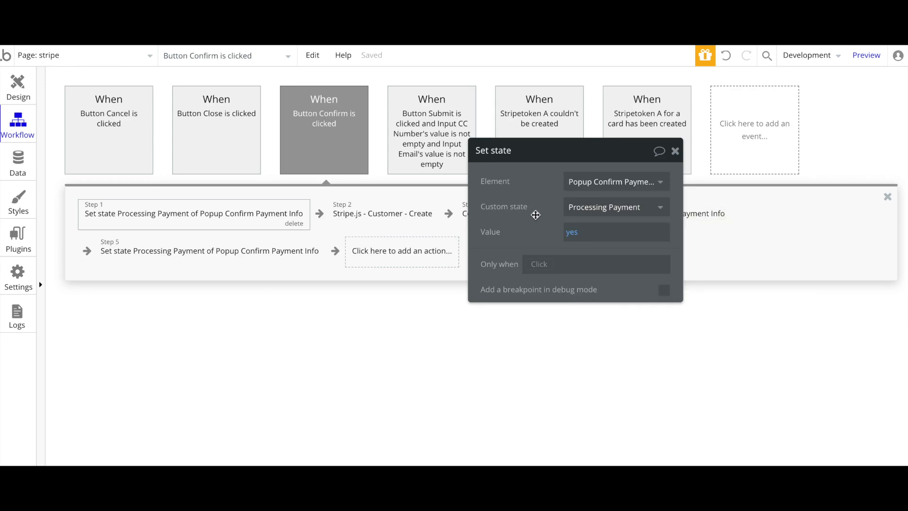
pyautogui.click(592, 212)
pyautogui.click(534, 207)
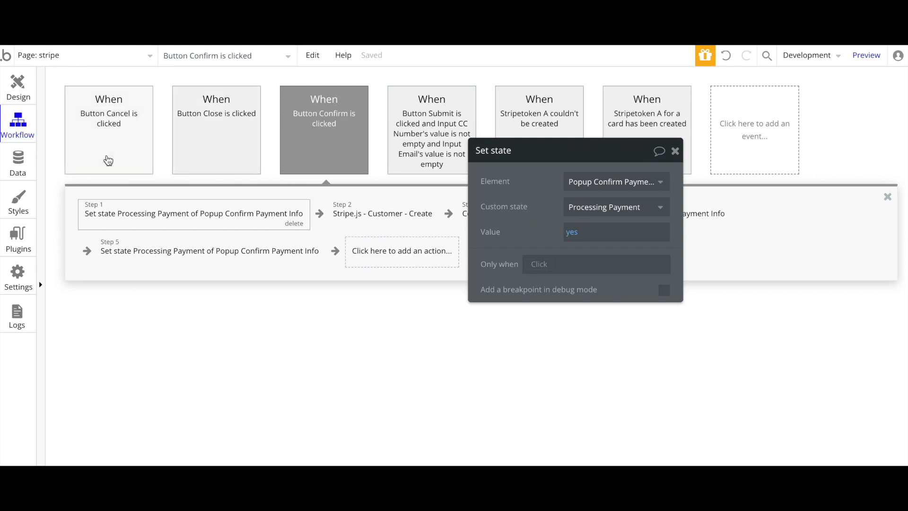
pyautogui.click(27, 94)
pyautogui.moveTo(514, 226); pyautogui.dragTo(255, 170)
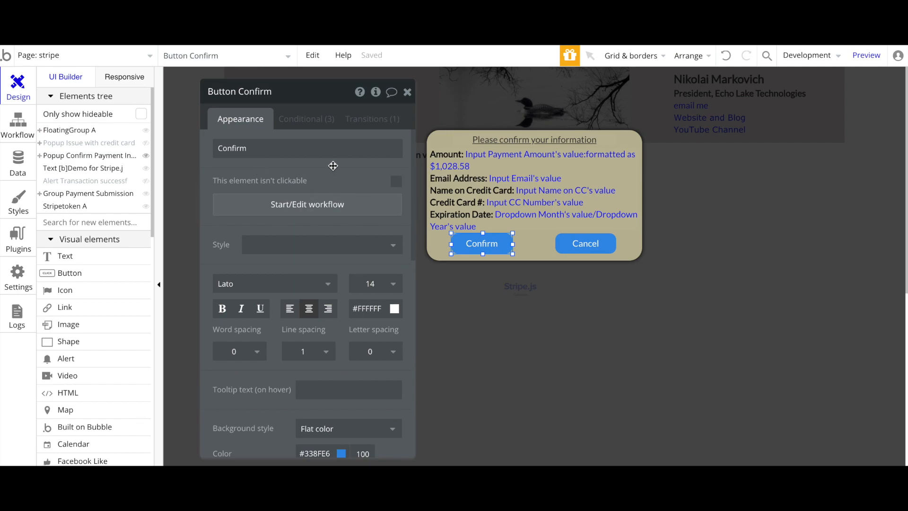
pyautogui.click(451, 144)
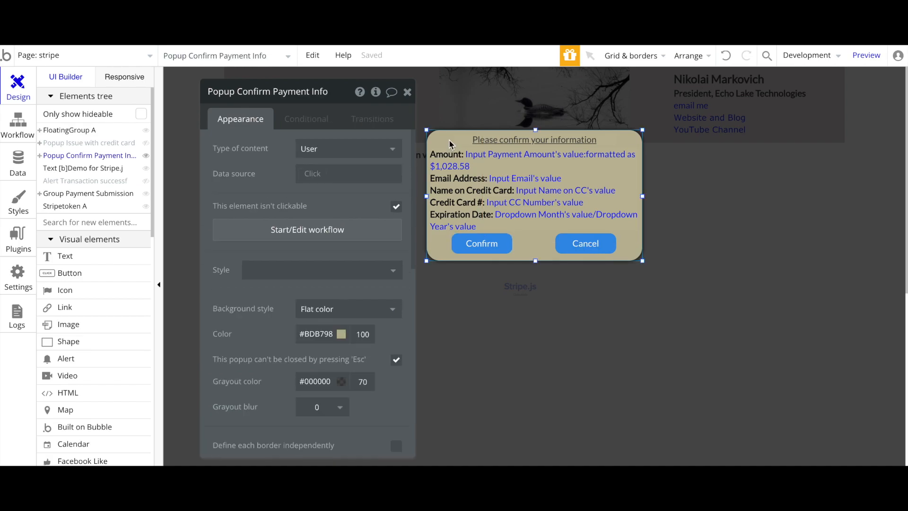
pyautogui.click(375, 93)
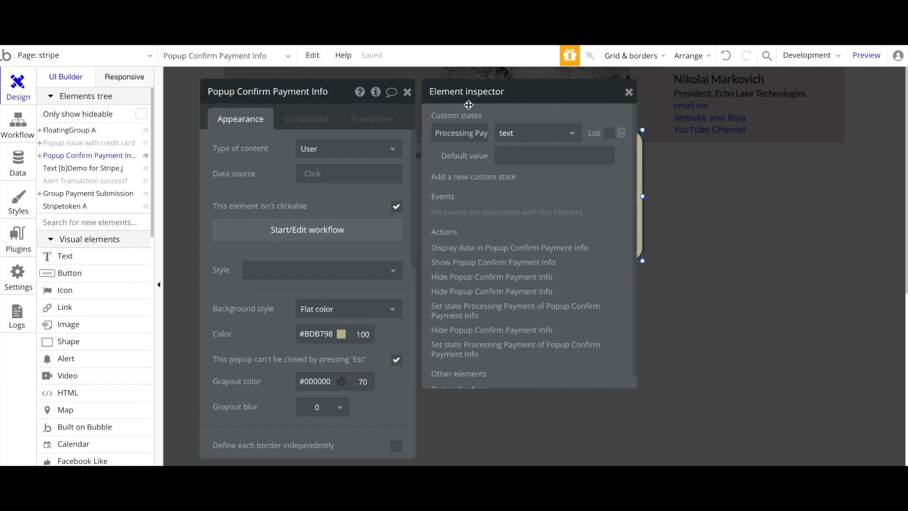
pyautogui.click(484, 133)
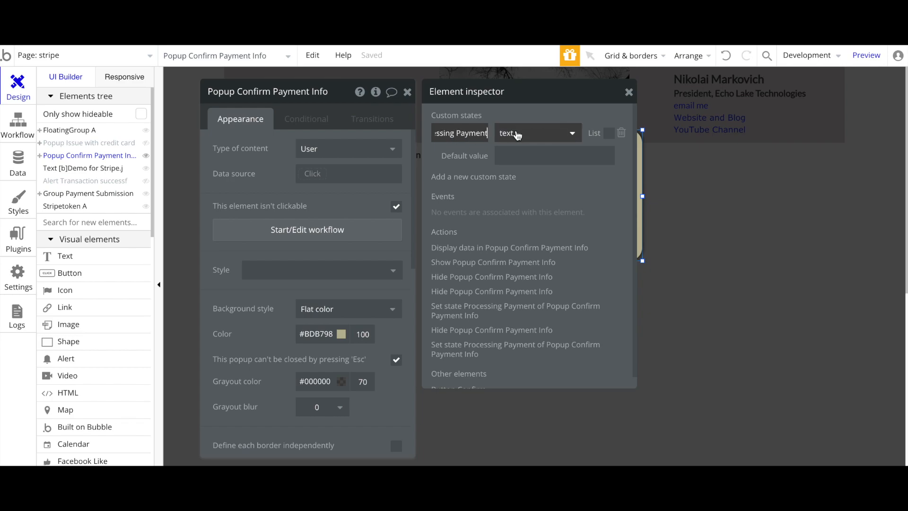
pyautogui.click(522, 109)
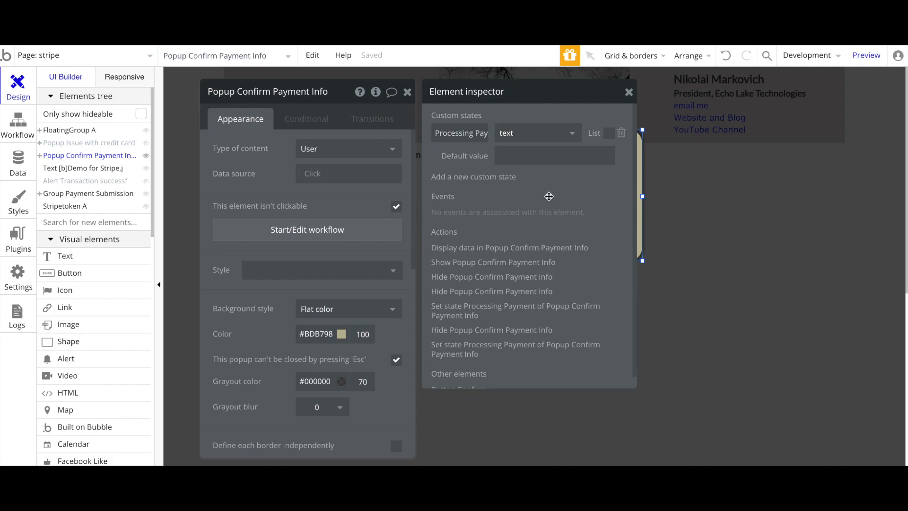
pyautogui.click(449, 182)
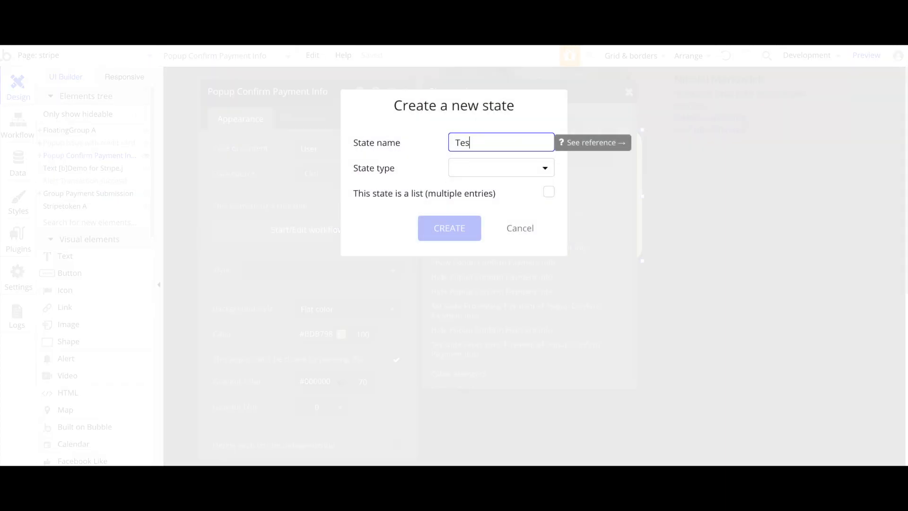
pyautogui.click(469, 169)
pyautogui.click(468, 188)
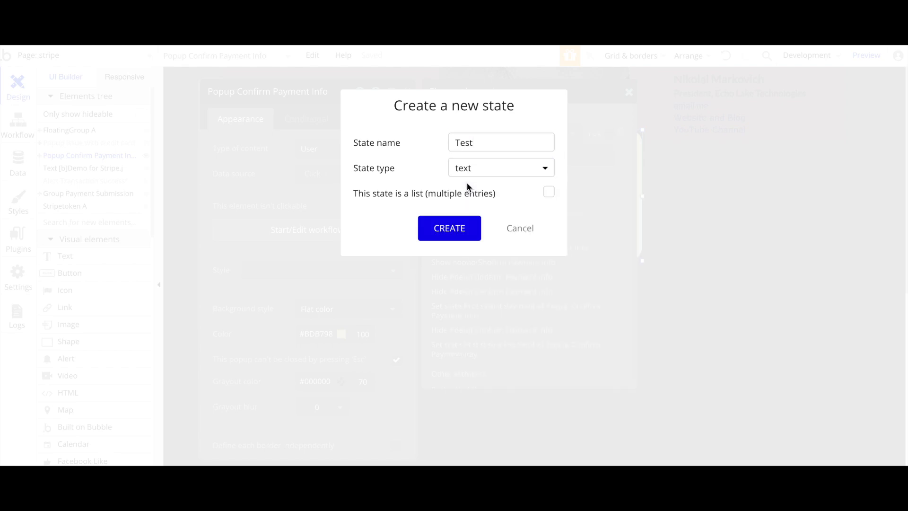
pyautogui.click(445, 238)
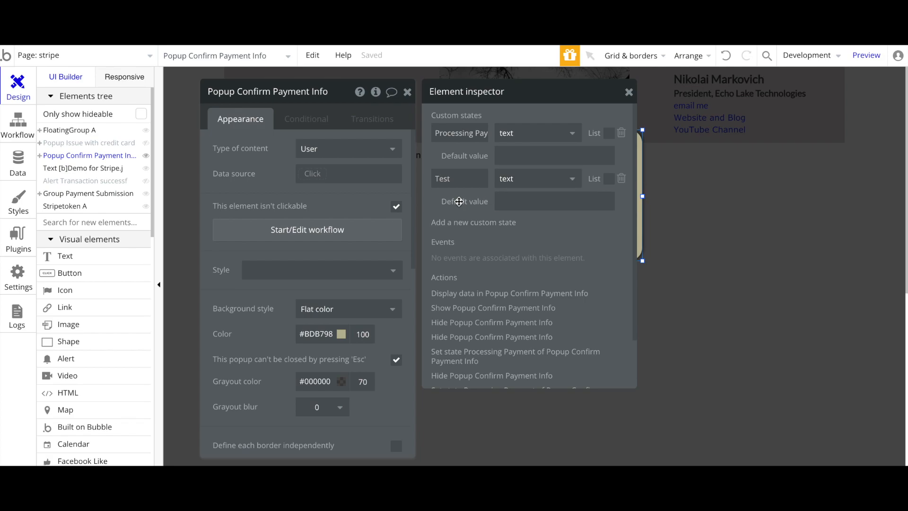
pyautogui.click(622, 179)
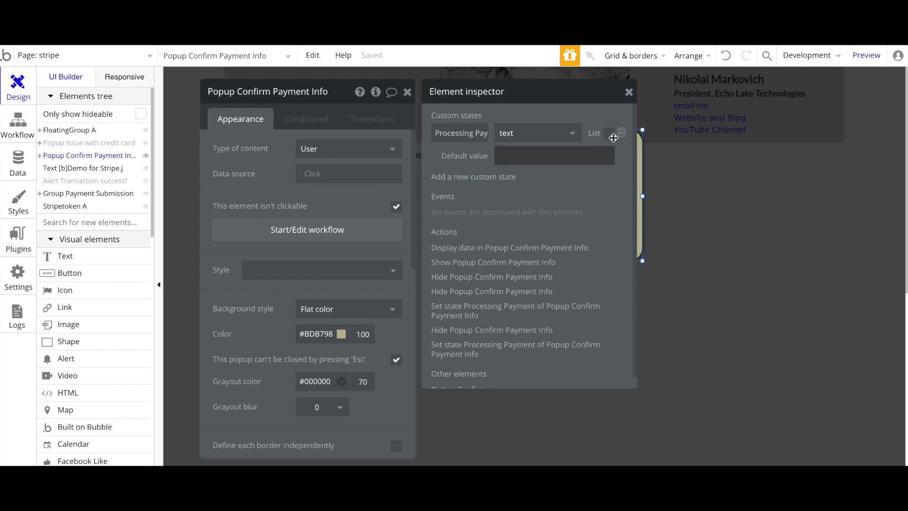
pyautogui.click(628, 92)
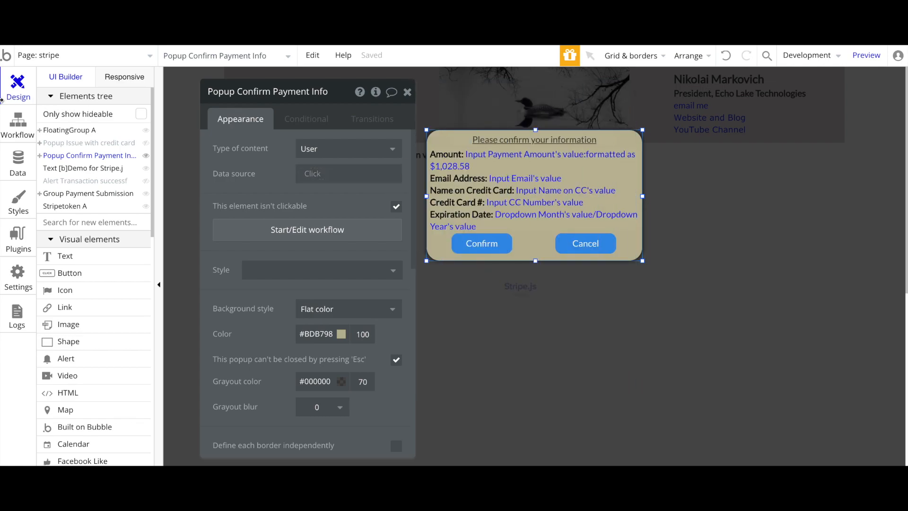
# Check the Confirm workflow's Set state step, then return to the page design with the Confirm Payment Info popup
pyautogui.click(17, 124)
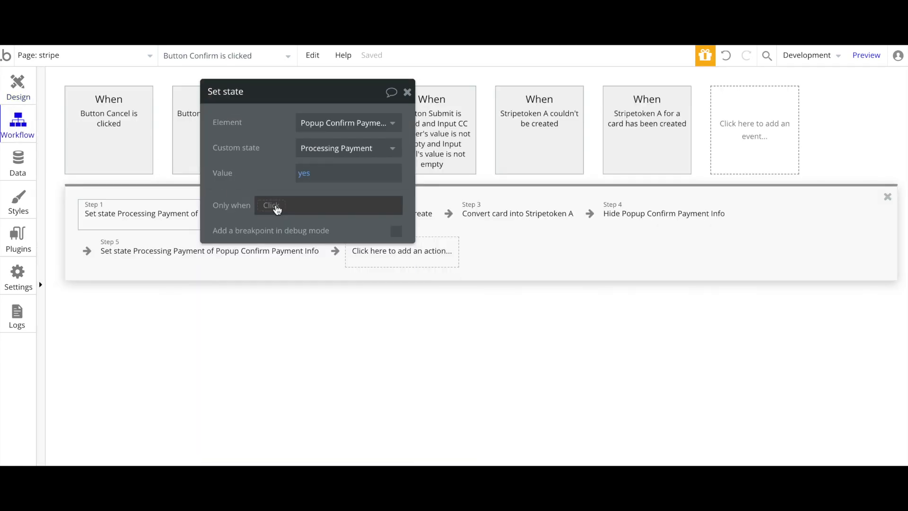
pyautogui.moveTo(246, 185); pyautogui.dragTo(465, 215)
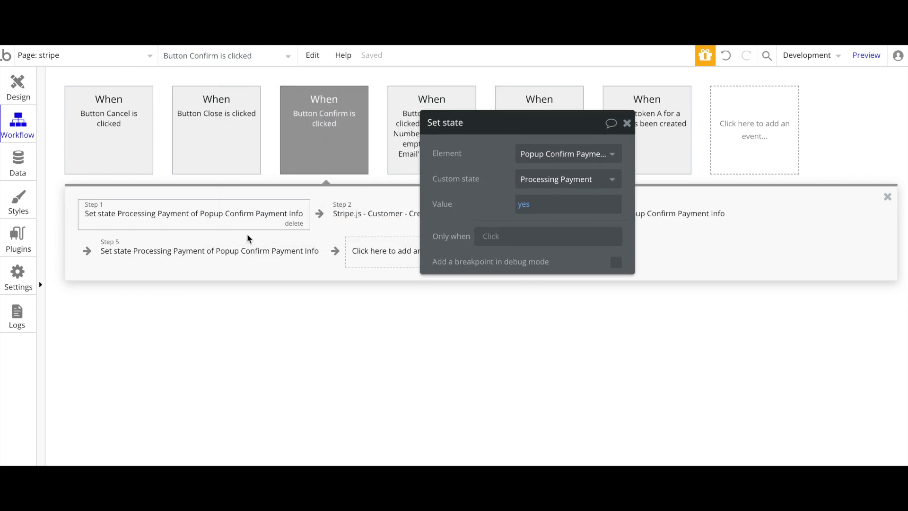
pyautogui.moveTo(195, 214)
pyautogui.click(20, 85)
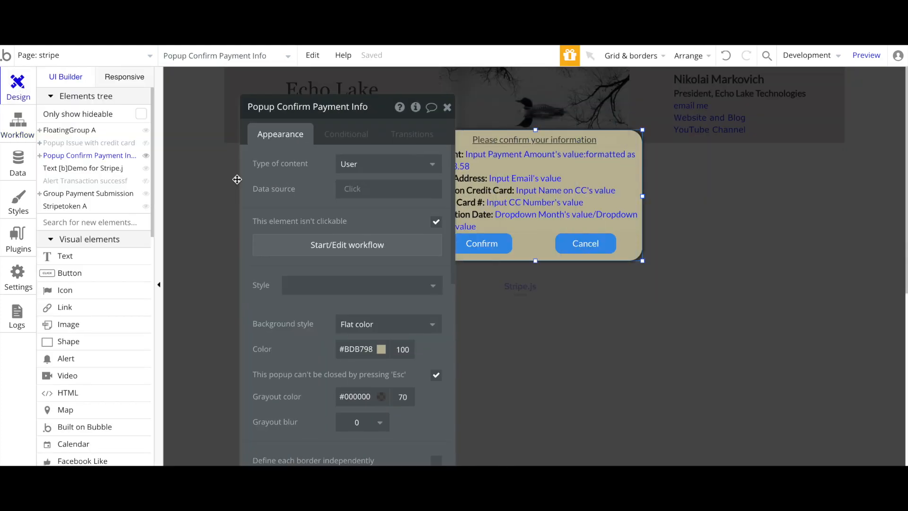
# Select the Confirm button and review its three conditions, including 'Confirming...' while Processing Payment is yes
pyautogui.click(479, 251)
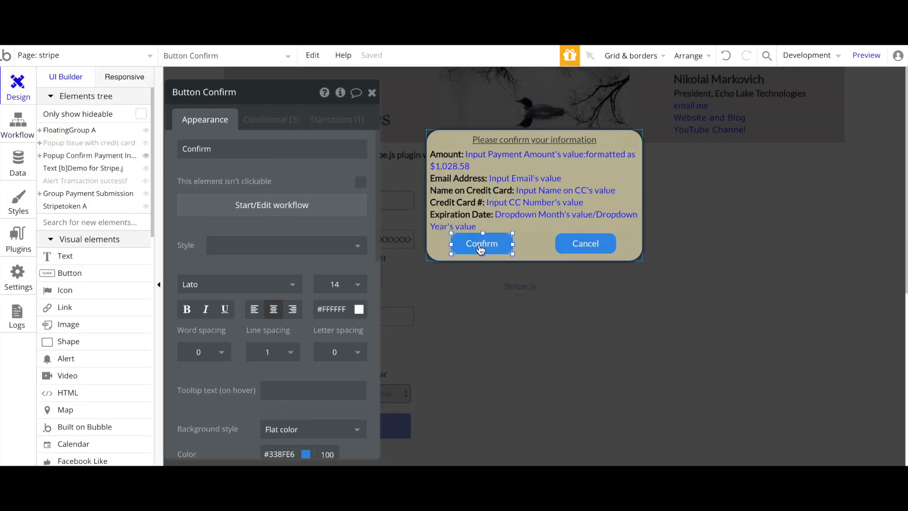
pyautogui.click(258, 124)
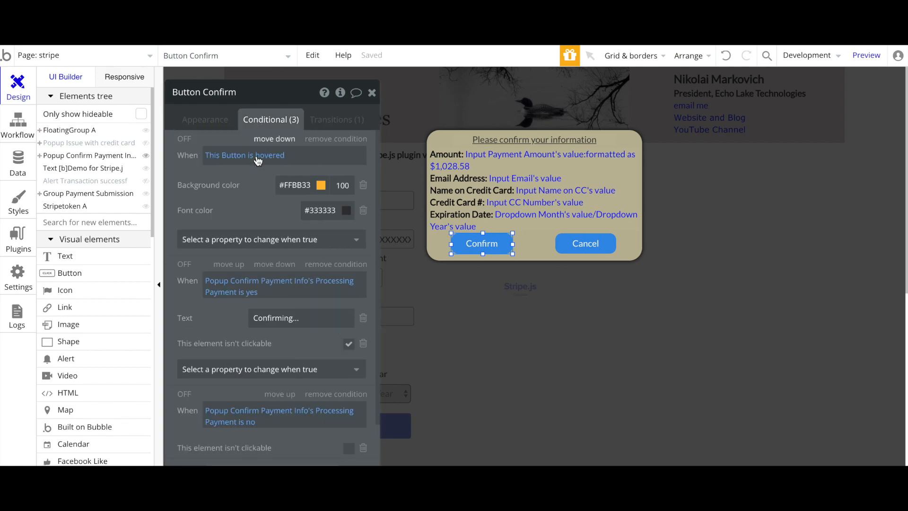
pyautogui.moveTo(250, 180); pyautogui.dragTo(303, 130)
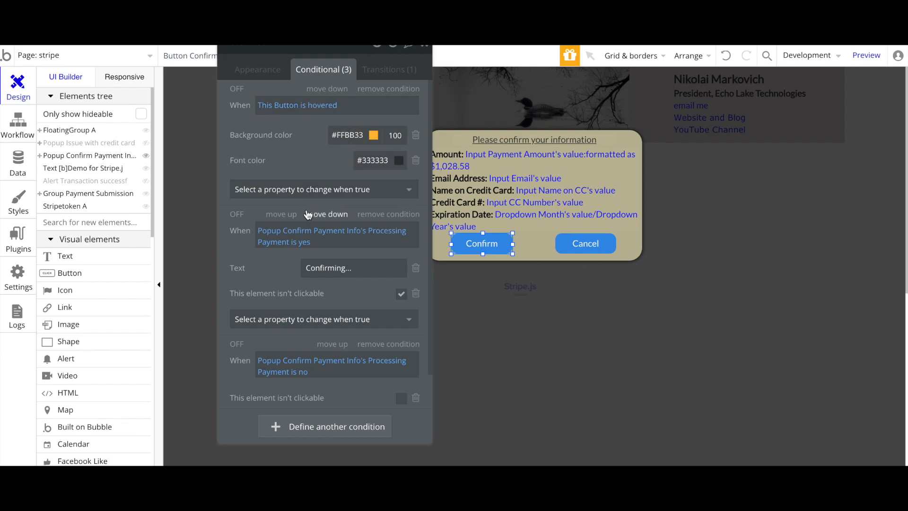
pyautogui.moveTo(256, 259); pyautogui.dragTo(258, 202)
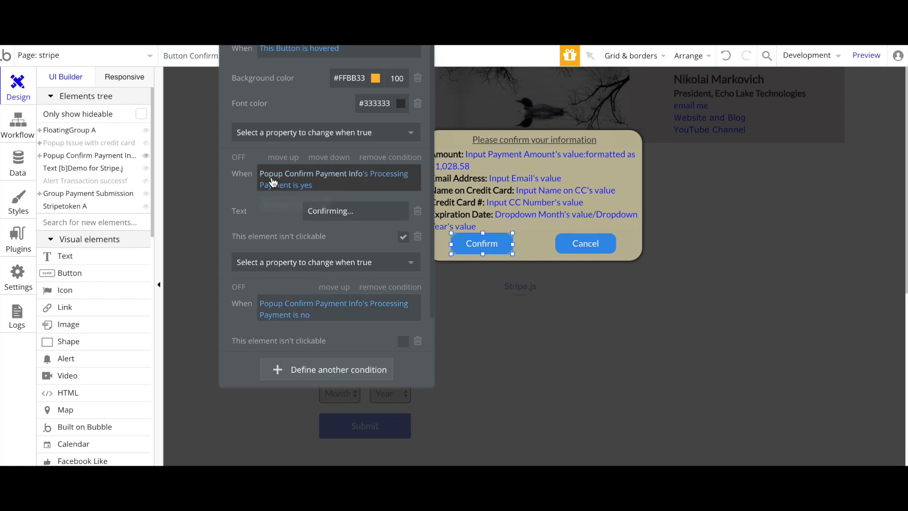
pyautogui.moveTo(273, 180)
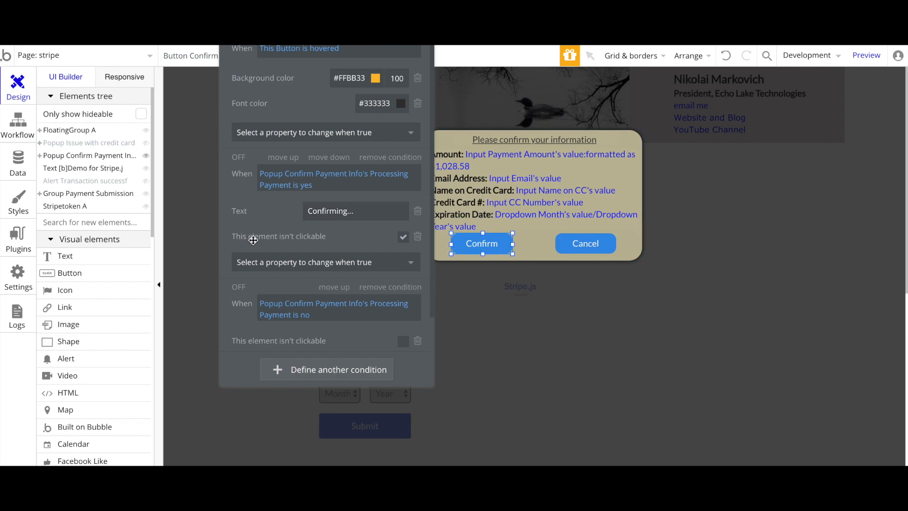
# Browse the properties the first two conditions can change, without adding any
pyautogui.click(302, 262)
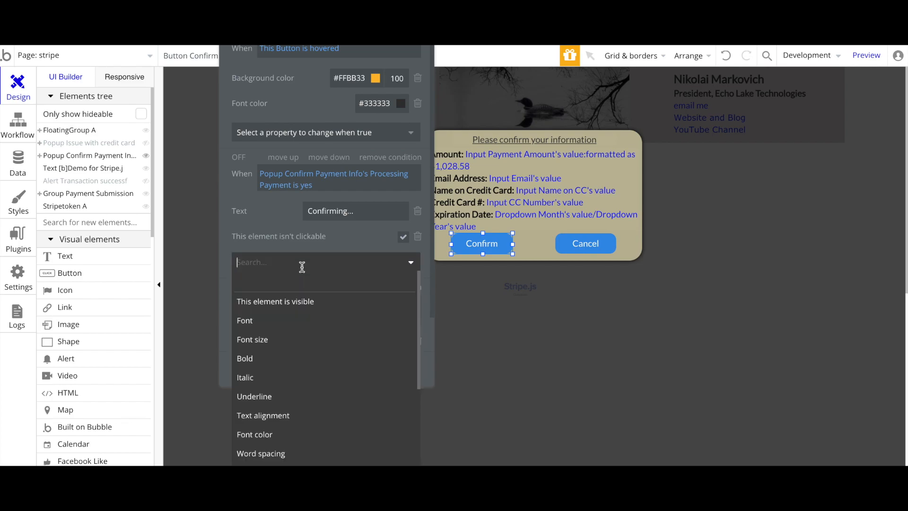
pyautogui.scroll(-3, 297, 371)
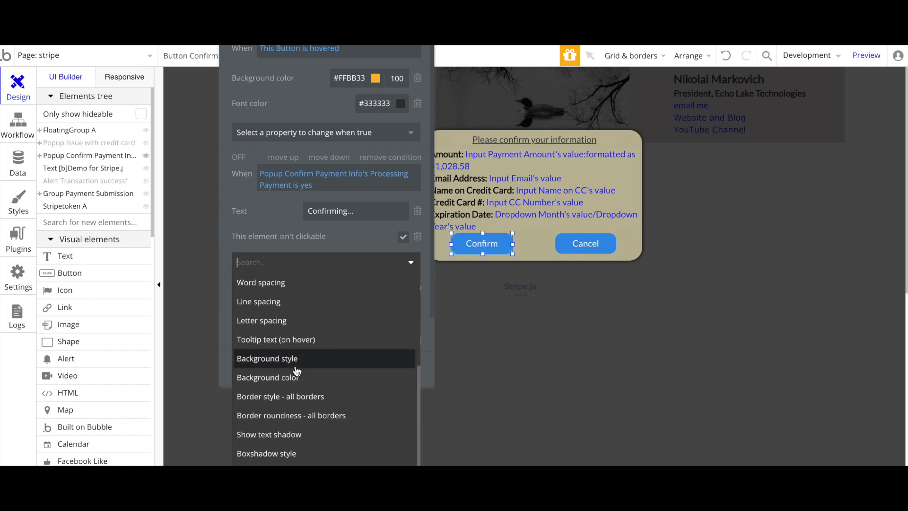
pyautogui.click(268, 235)
pyautogui.scroll(-1, 269, 189)
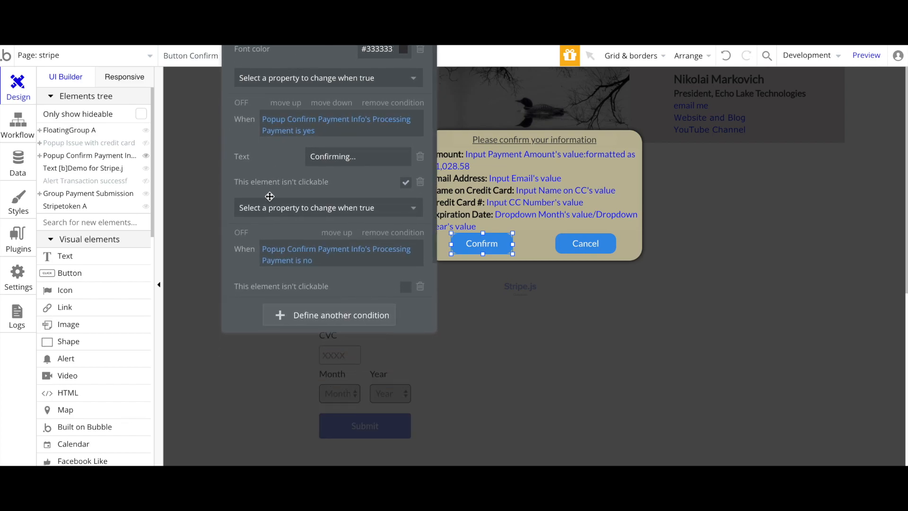
pyautogui.click(297, 210)
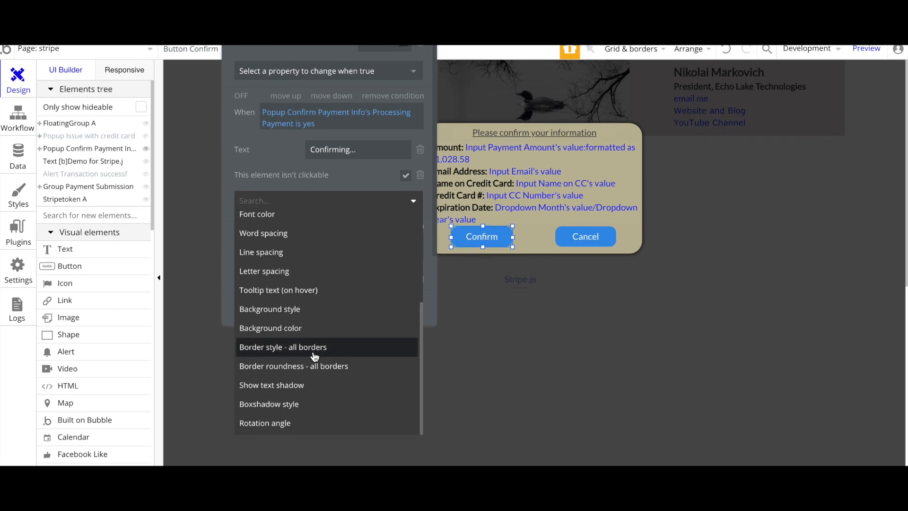
pyautogui.scroll(4, 314, 357)
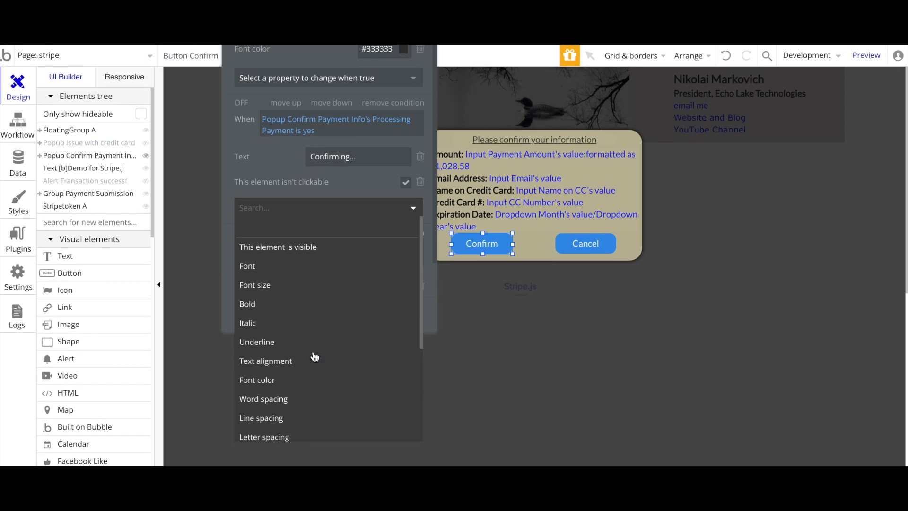
pyautogui.scroll(-4, 314, 357)
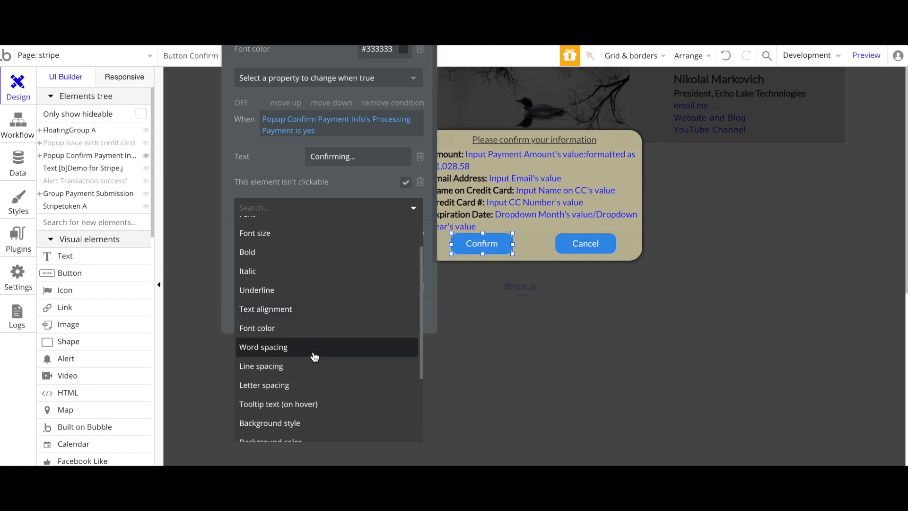
pyautogui.scroll(2, 308, 308)
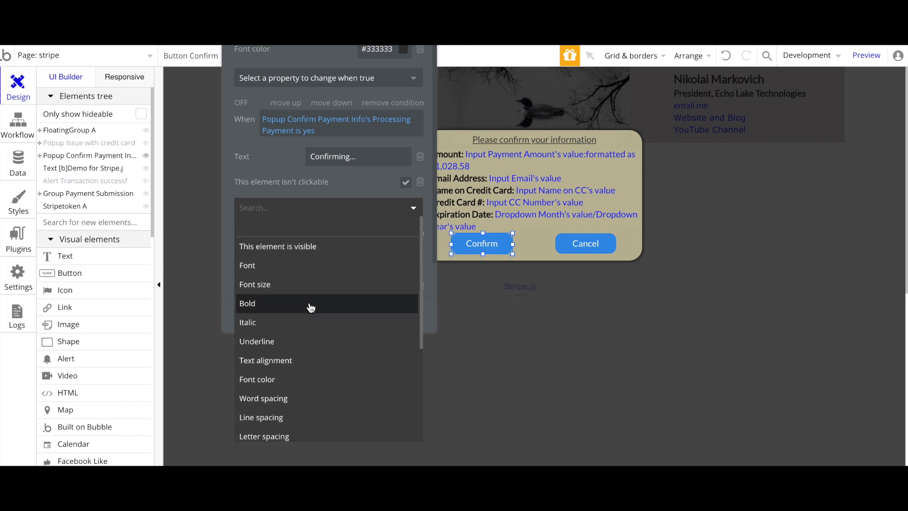
pyautogui.scroll(-4, 311, 308)
pyautogui.scroll(-2, 311, 308)
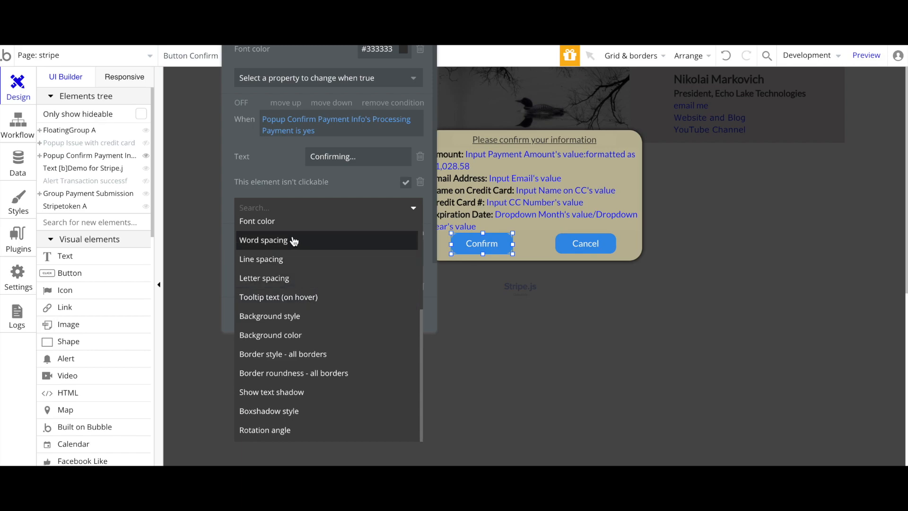
pyautogui.click(277, 173)
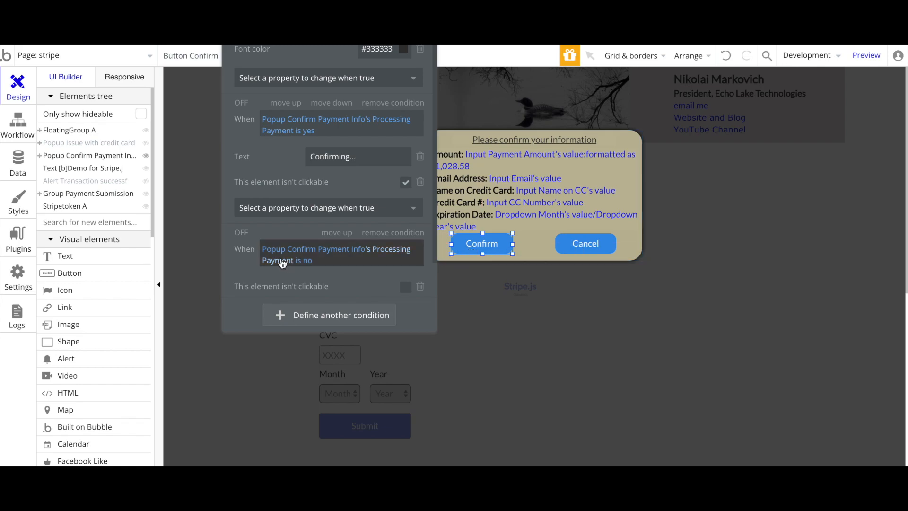
# Return to the Confirm button's Appearance settings and move the panel aside to reveal the popup
pyautogui.moveTo(283, 256)
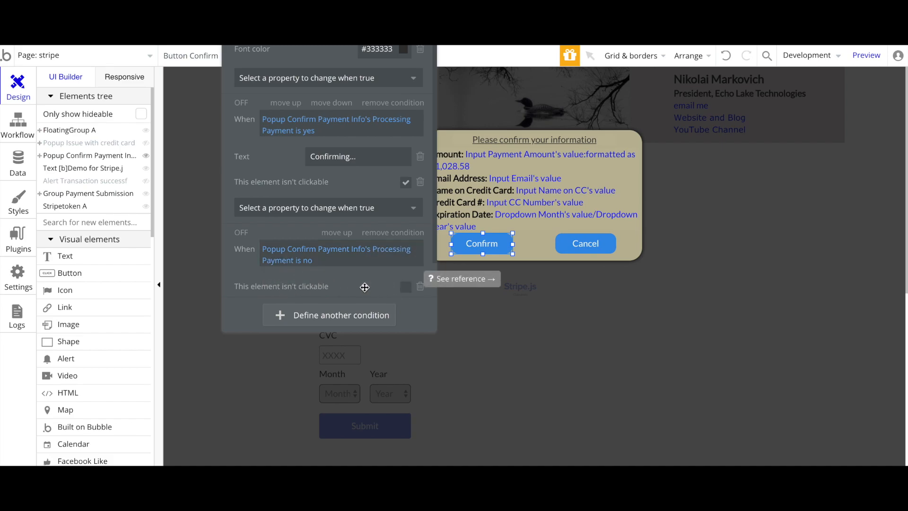
pyautogui.moveTo(296, 57); pyautogui.dragTo(464, 209)
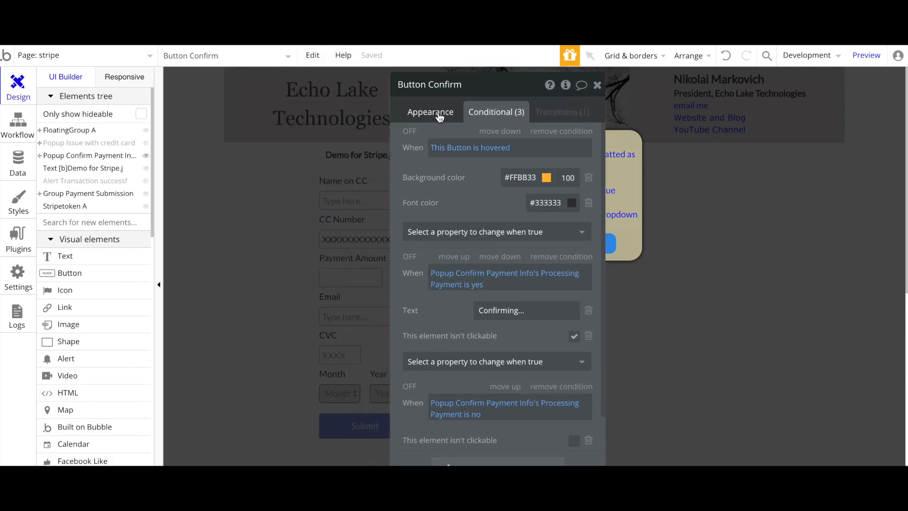
pyautogui.click(437, 118)
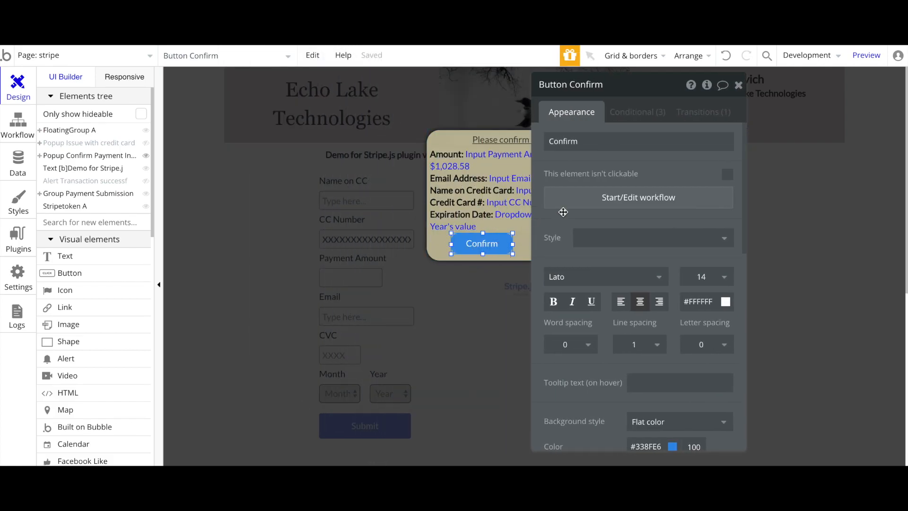
pyautogui.moveTo(562, 214); pyautogui.dragTo(635, 167)
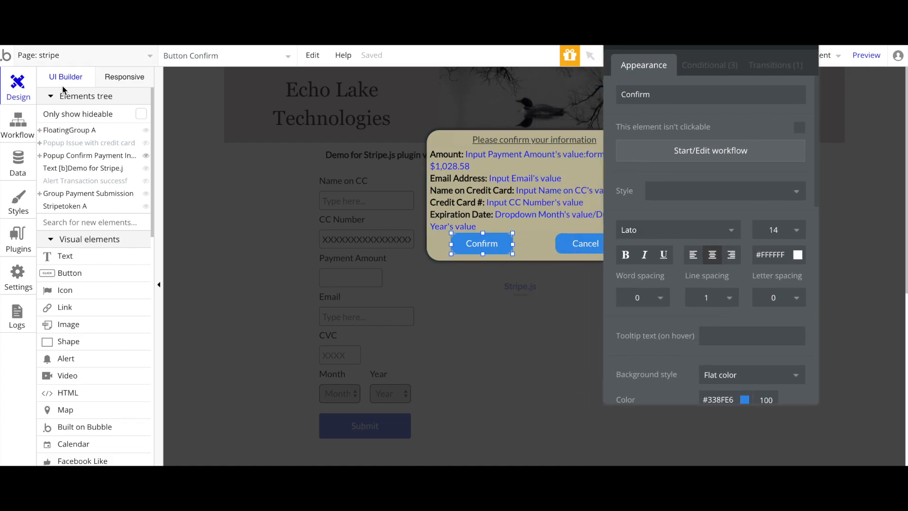
# Inspect the Confirm workflow's Stripe.js Customer Create step with its Name, Email and description
pyautogui.click(22, 125)
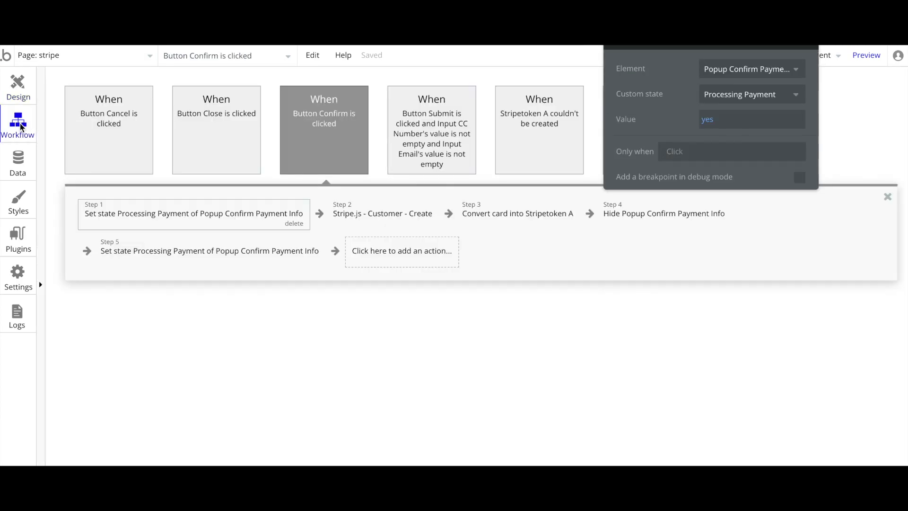
pyautogui.click(360, 217)
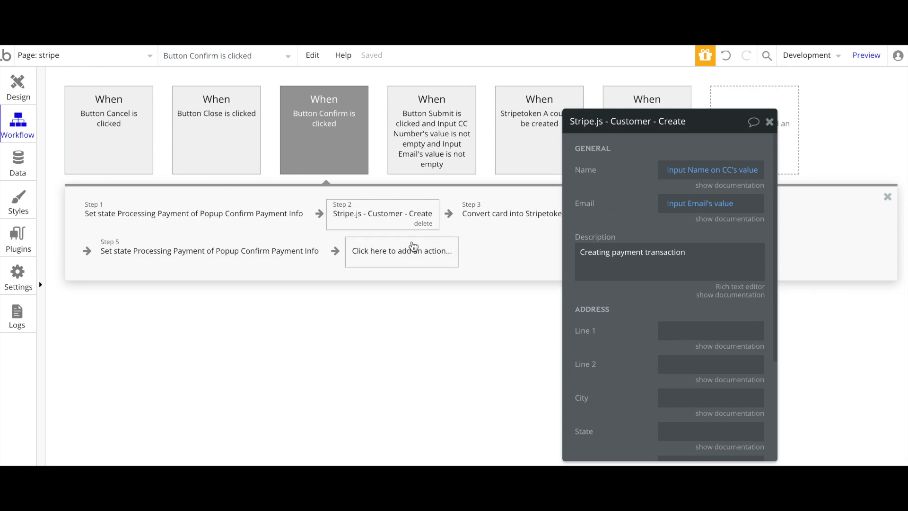
pyautogui.moveTo(620, 198); pyautogui.dragTo(577, 174)
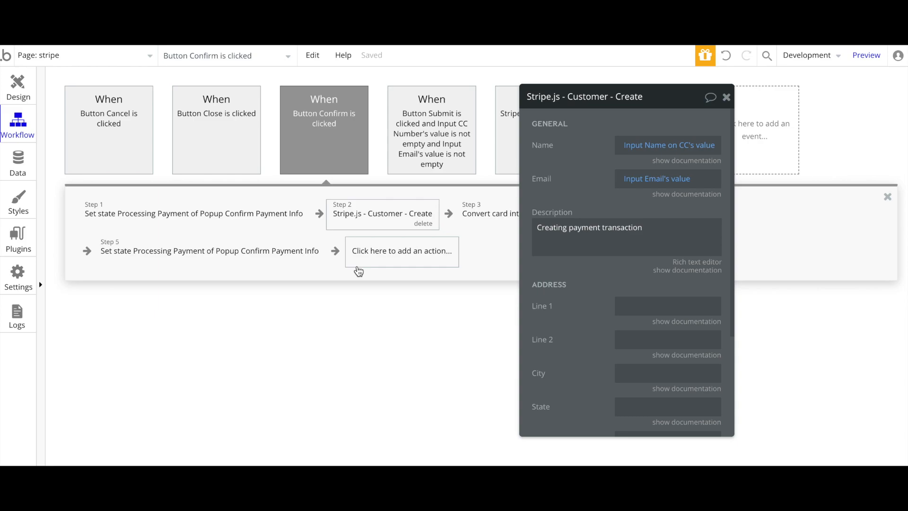
# Add a Stripe.js - Customer - Create action, delete the duplicate, and reopen step 2's settings
pyautogui.click(380, 259)
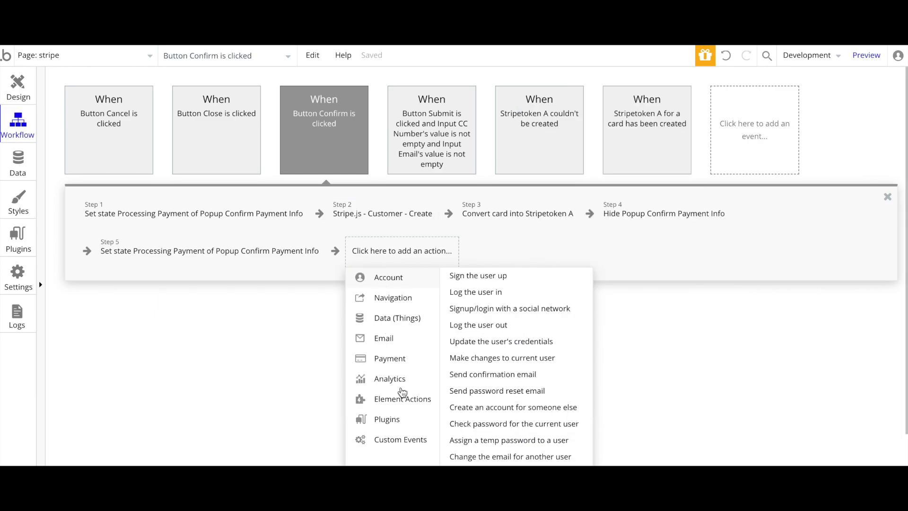
pyautogui.moveTo(386, 362)
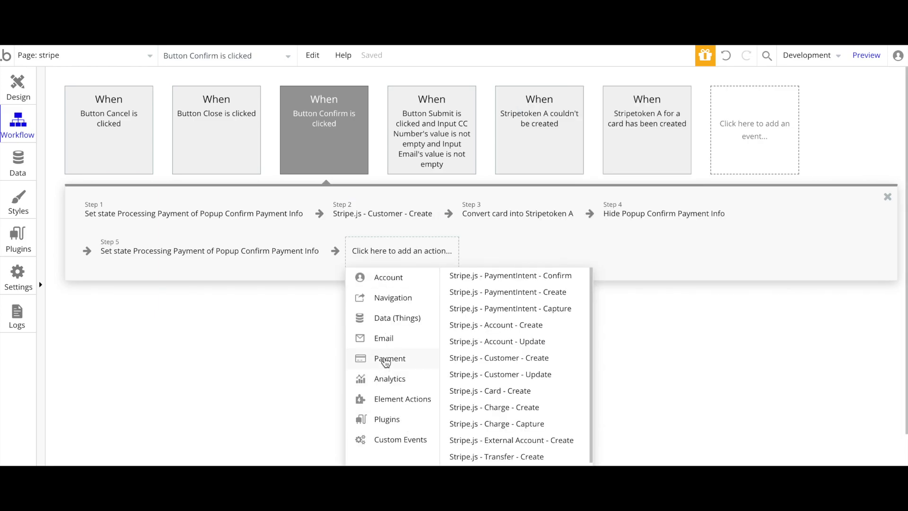
pyautogui.scroll(-2, 496, 383)
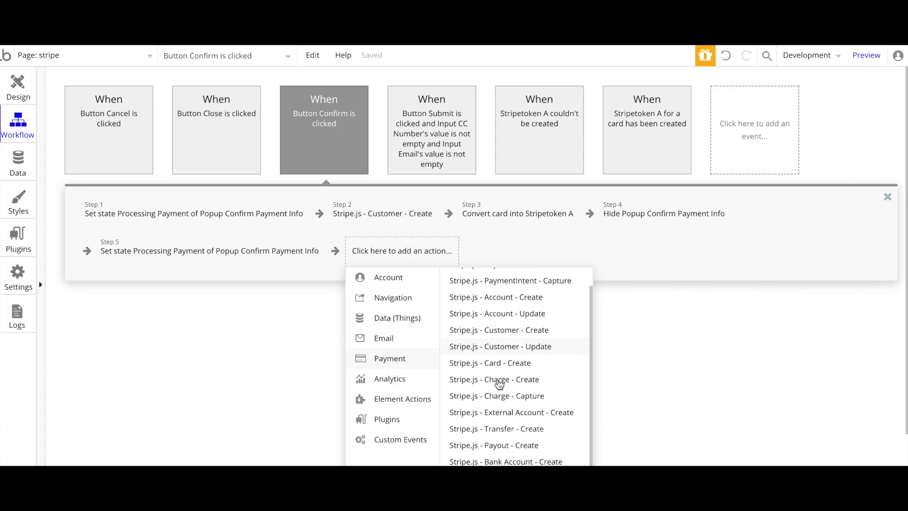
pyautogui.scroll(2, 500, 384)
pyautogui.scroll(-7, 499, 385)
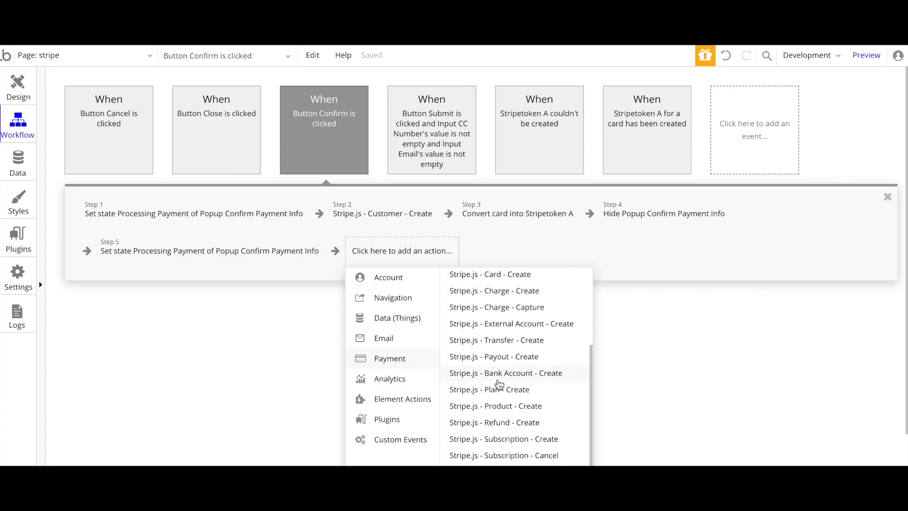
pyautogui.scroll(-3, 499, 384)
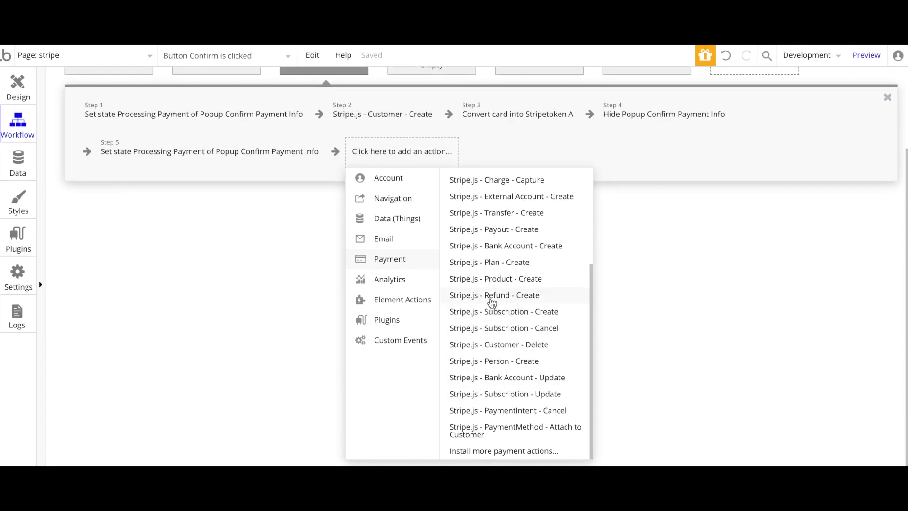
pyautogui.scroll(7, 490, 323)
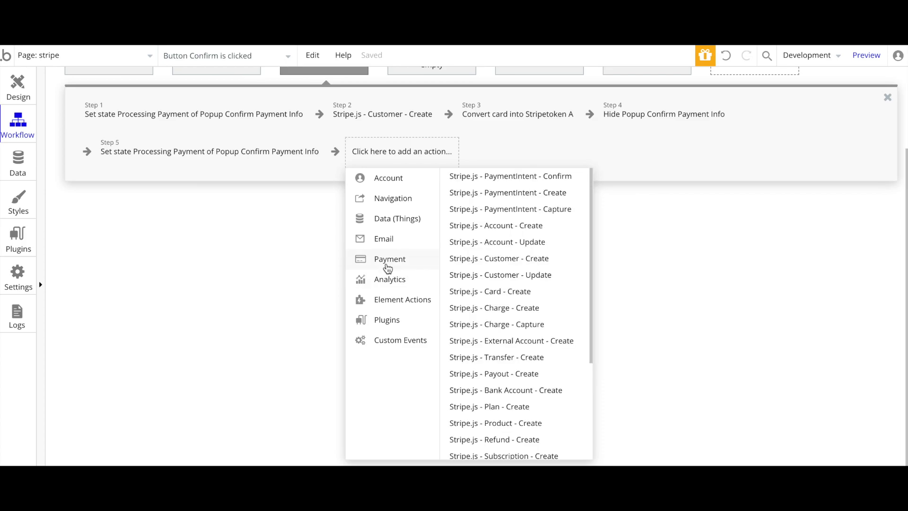
pyautogui.click(509, 259)
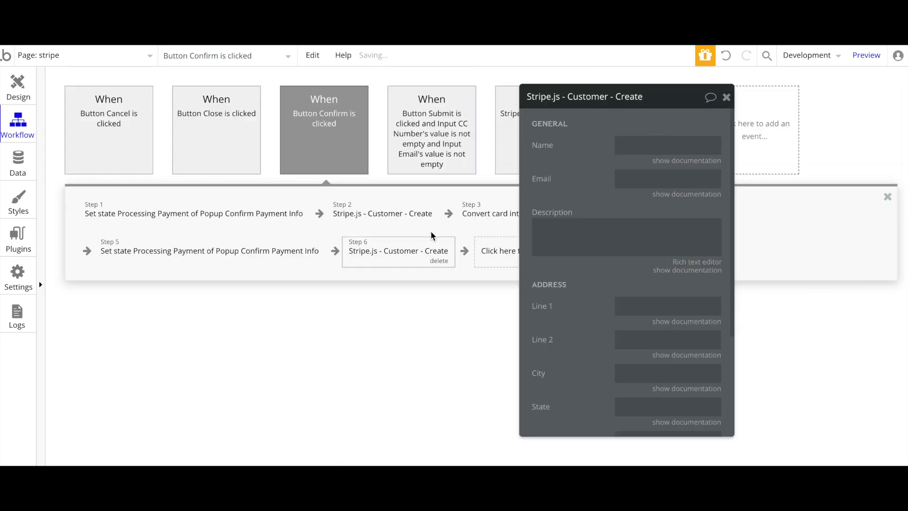
pyautogui.click(437, 262)
pyautogui.click(367, 218)
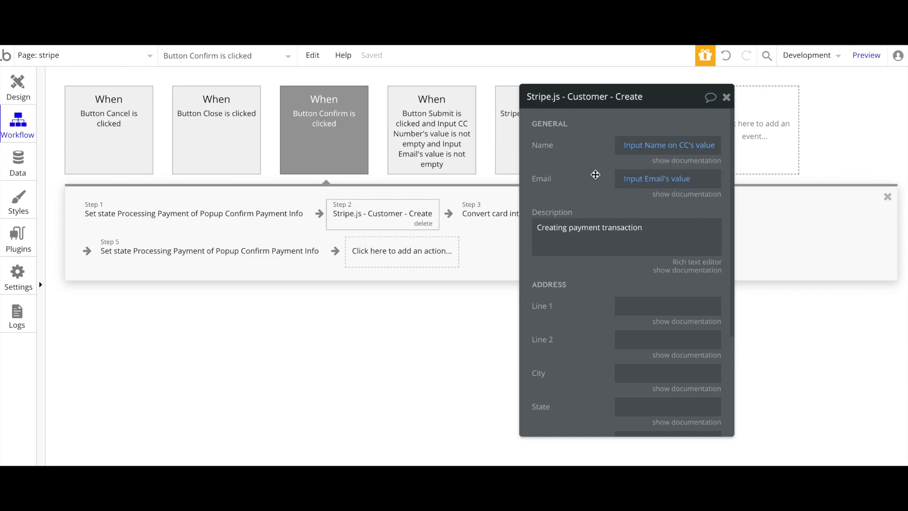
pyautogui.moveTo(589, 174); pyautogui.dragTo(594, 136)
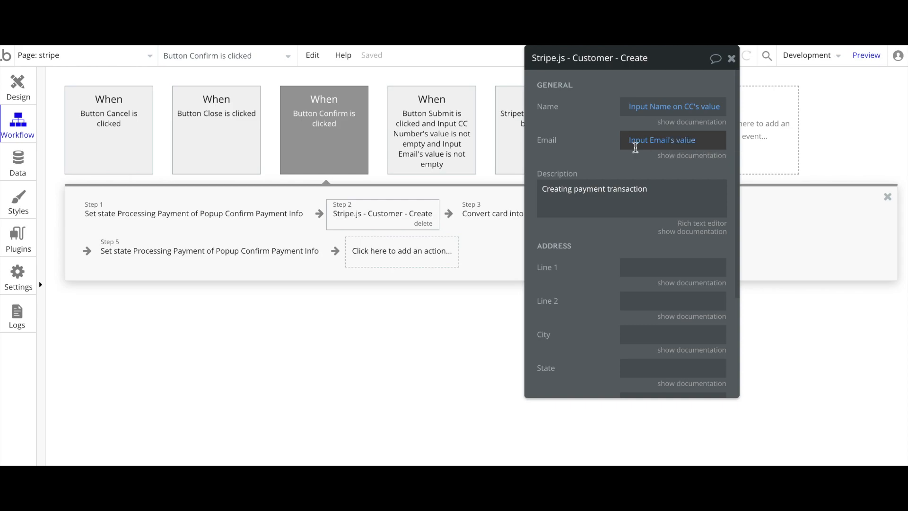
# Check the Name on CC input on the page and the Customer Create step's Name data source
pyautogui.click(10, 83)
pyautogui.click(268, 230)
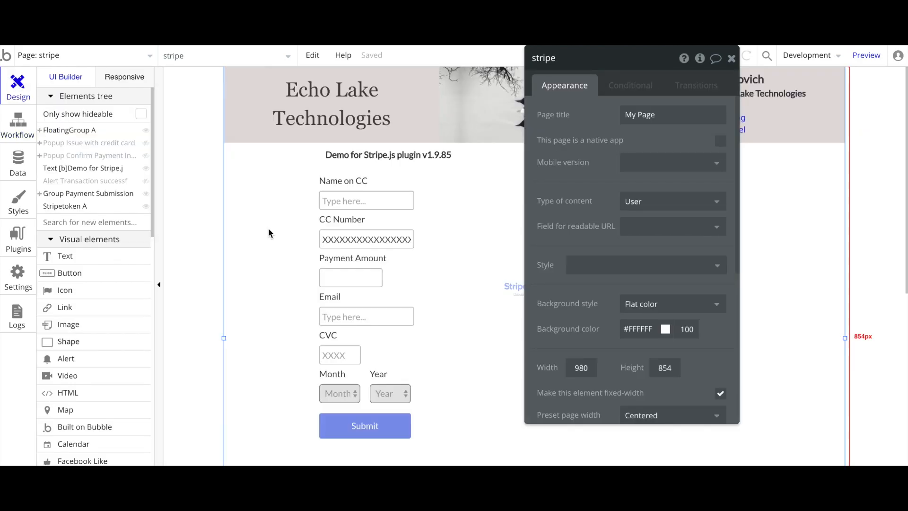
pyautogui.click(343, 201)
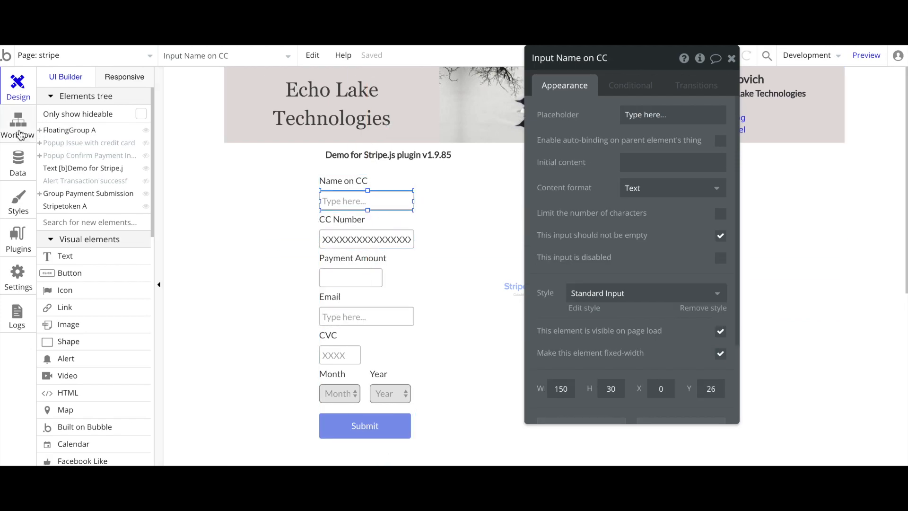
pyautogui.click(18, 125)
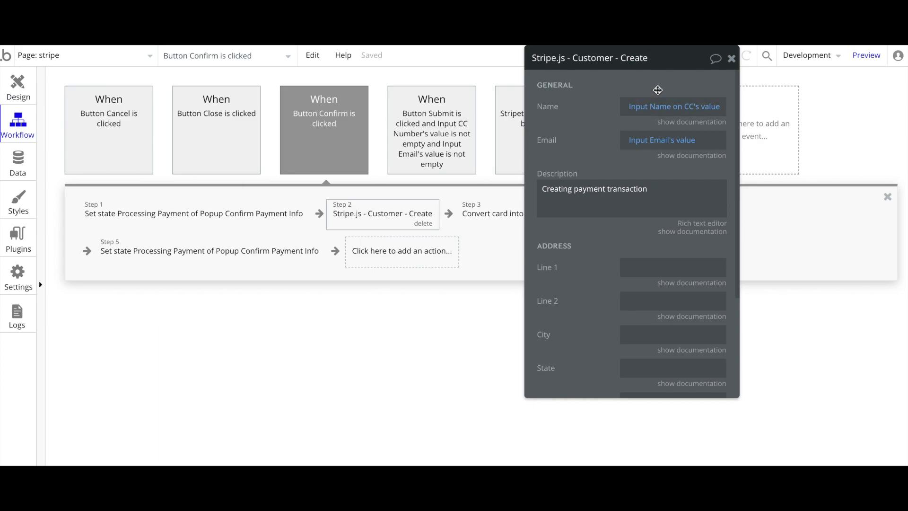
pyautogui.click(635, 112)
pyautogui.click(584, 124)
pyautogui.click(644, 115)
pyautogui.click(591, 145)
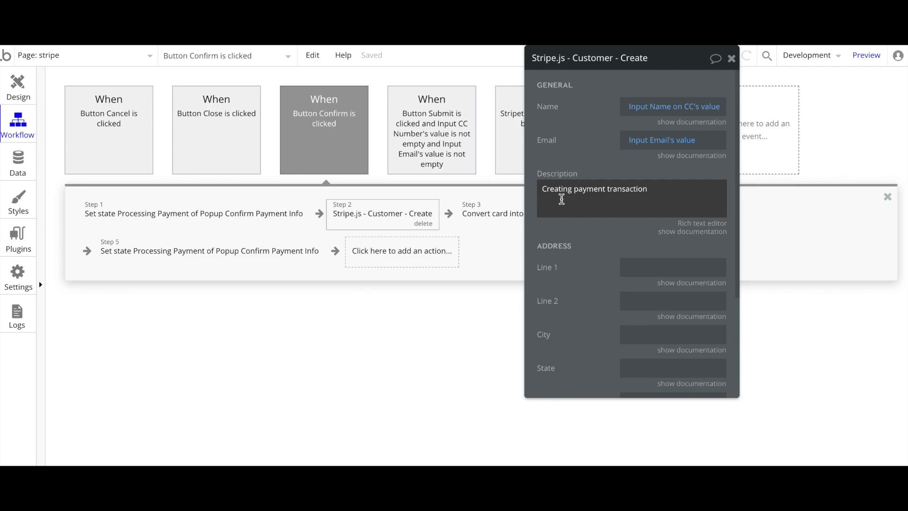
# Review the Customer Create Description 'Creating payment transaction' and the step's remaining fields
pyautogui.tripleClick(667, 192)
pyautogui.click(592, 150)
pyautogui.tripleClick(659, 189)
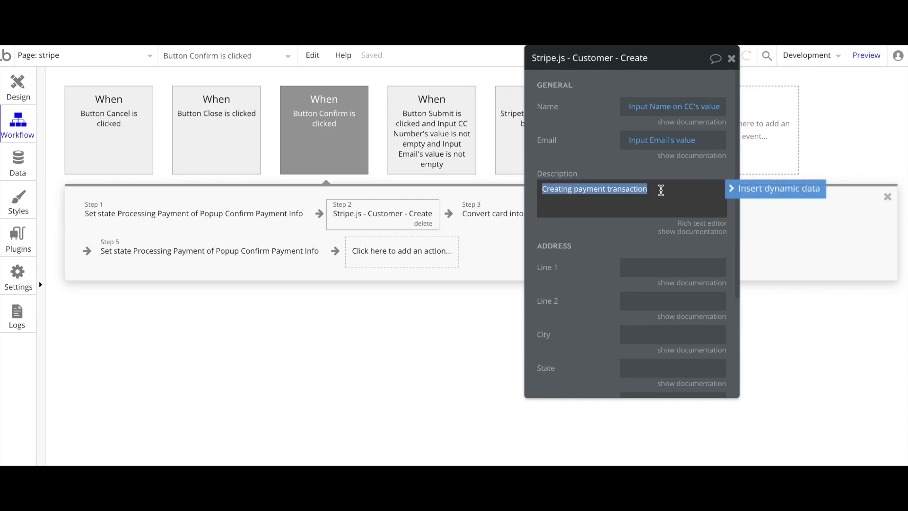
pyautogui.click(606, 152)
pyautogui.scroll(-5, 581, 247)
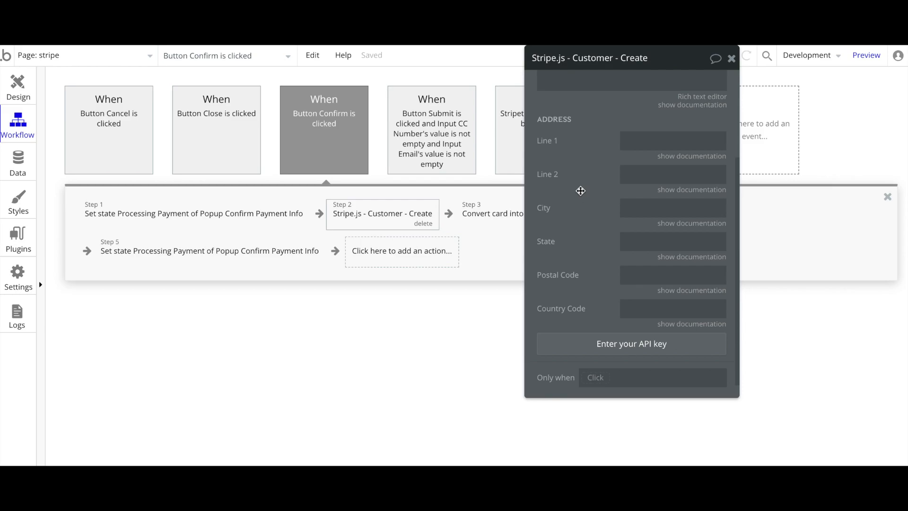
pyautogui.scroll(-1, 579, 237)
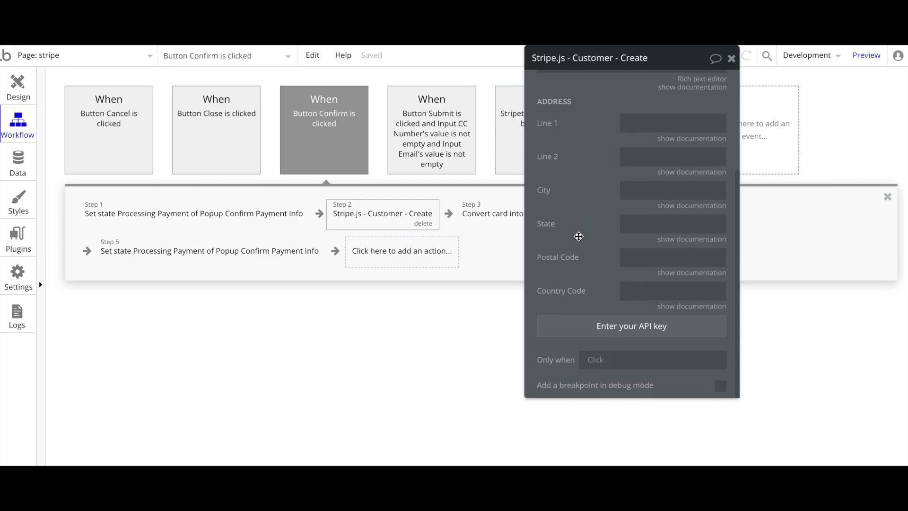
pyautogui.scroll(3, 579, 237)
pyautogui.scroll(-3, 579, 236)
pyautogui.scroll(3, 579, 236)
# Open Step 3, converting the CC Number, Month, Year, CVC and Name inputs into Stripetoken A
pyautogui.moveTo(577, 230); pyautogui.dragTo(694, 284)
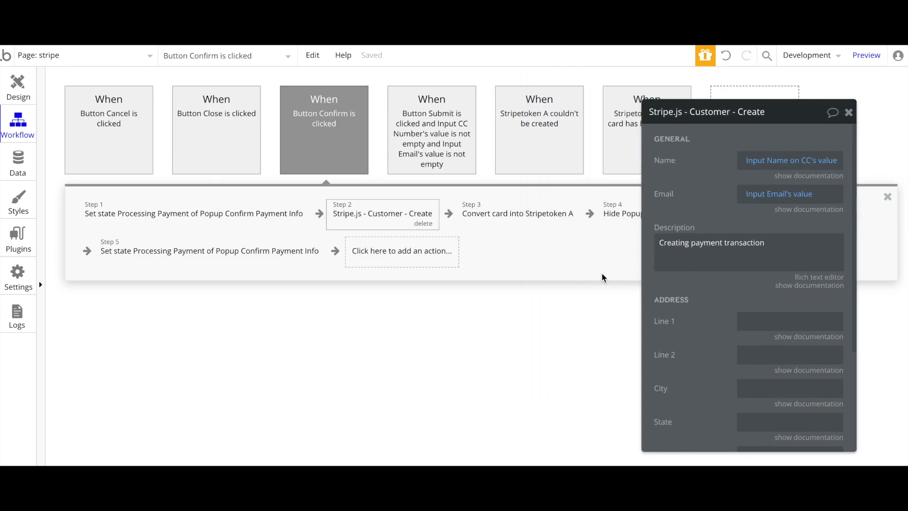
pyautogui.moveTo(723, 317); pyautogui.dragTo(704, 260)
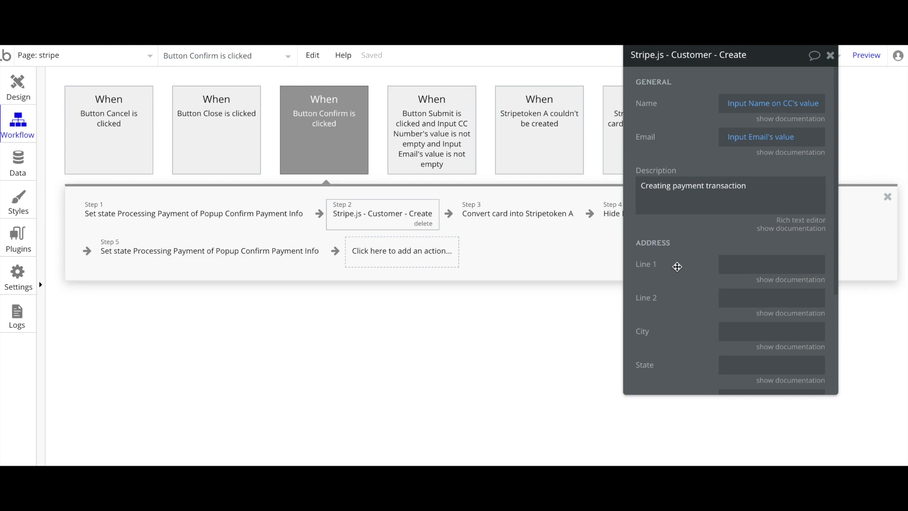
pyautogui.click(505, 220)
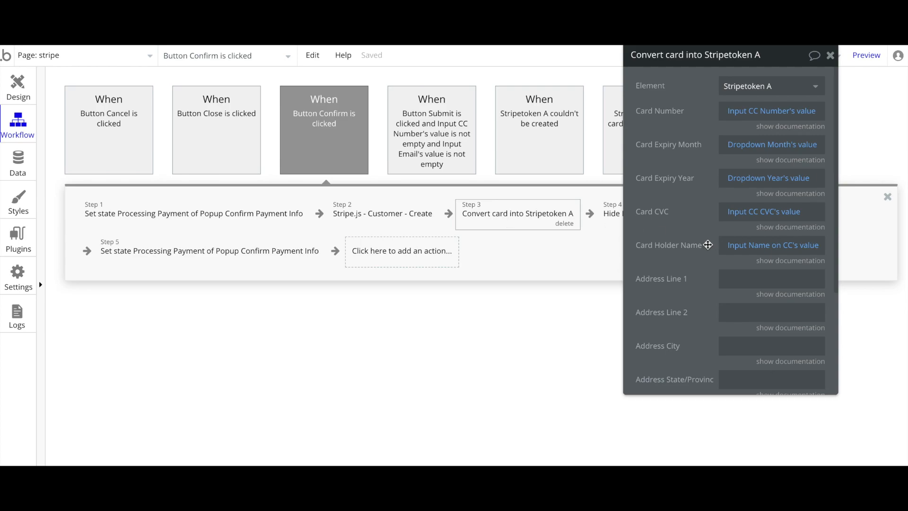
pyautogui.moveTo(703, 225); pyautogui.dragTo(728, 266)
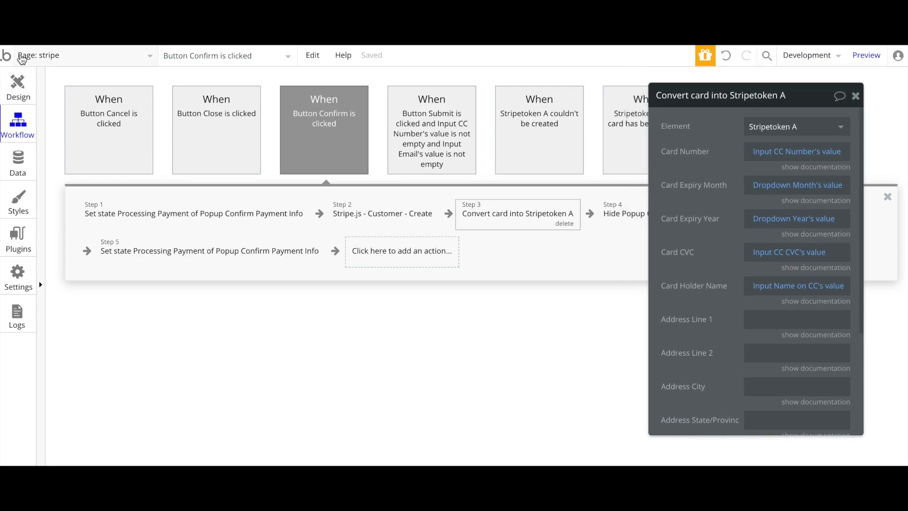
# Select the Stripetoken A element in the page design
pyautogui.click(19, 89)
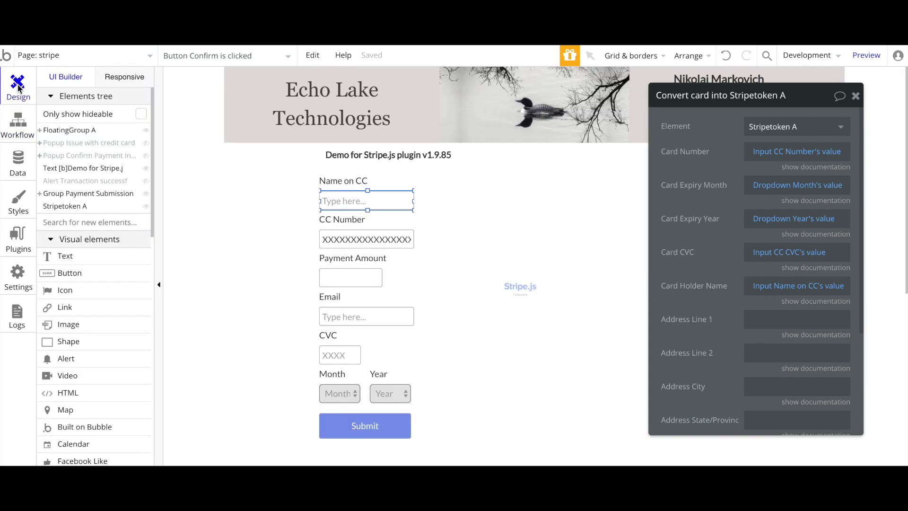
pyautogui.click(519, 290)
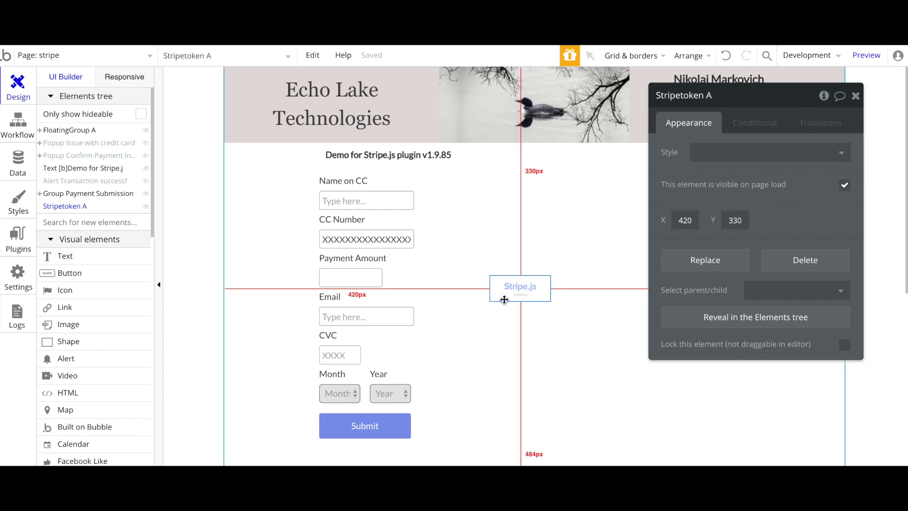
pyautogui.scroll(-8, 70, 317)
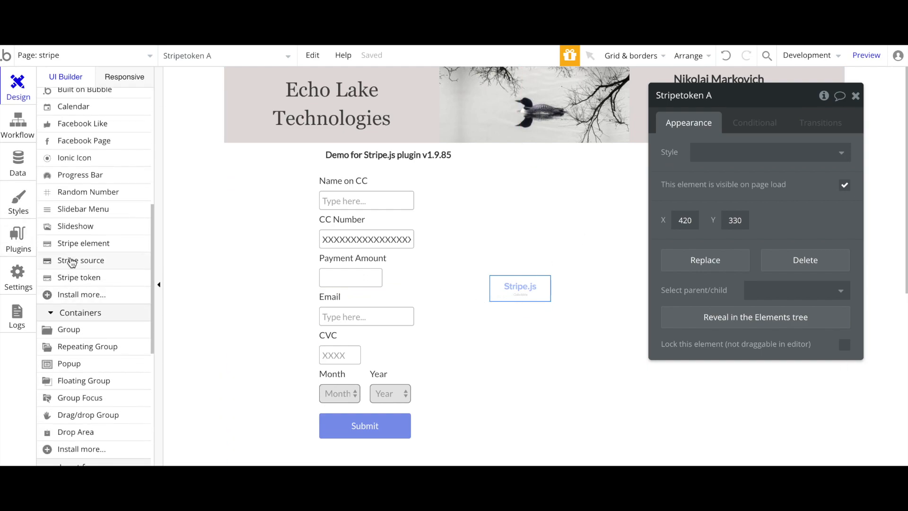
# Draw a trial Stripe token beside the form, delete it, and reselect Stripetoken A
pyautogui.click(77, 280)
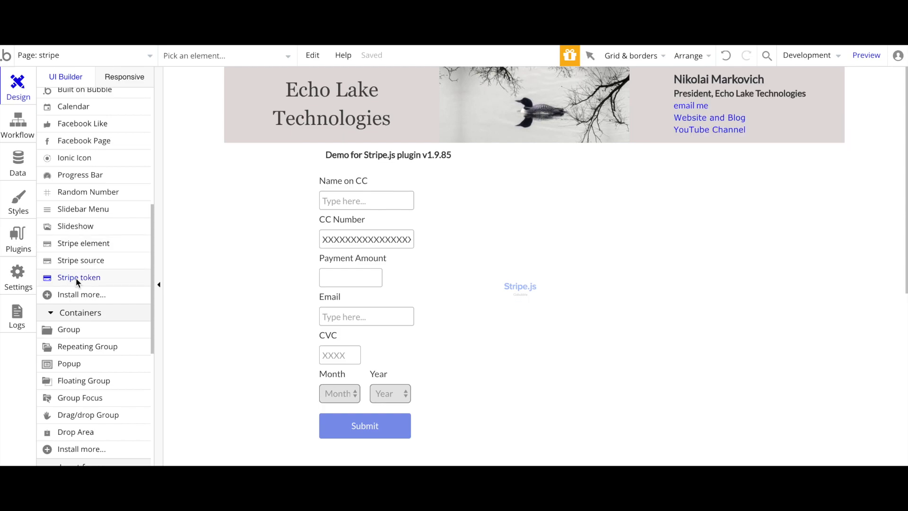
pyautogui.moveTo(497, 249); pyautogui.dragTo(558, 274)
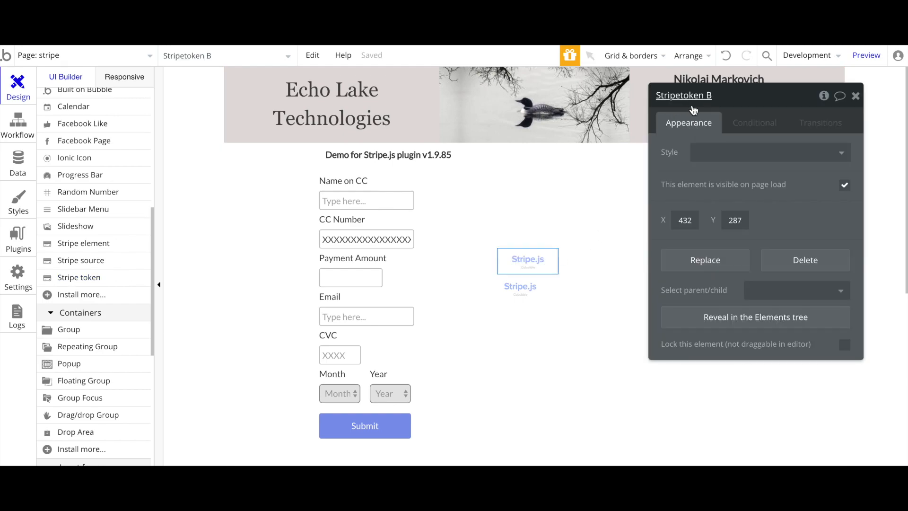
pyautogui.press('Delete')
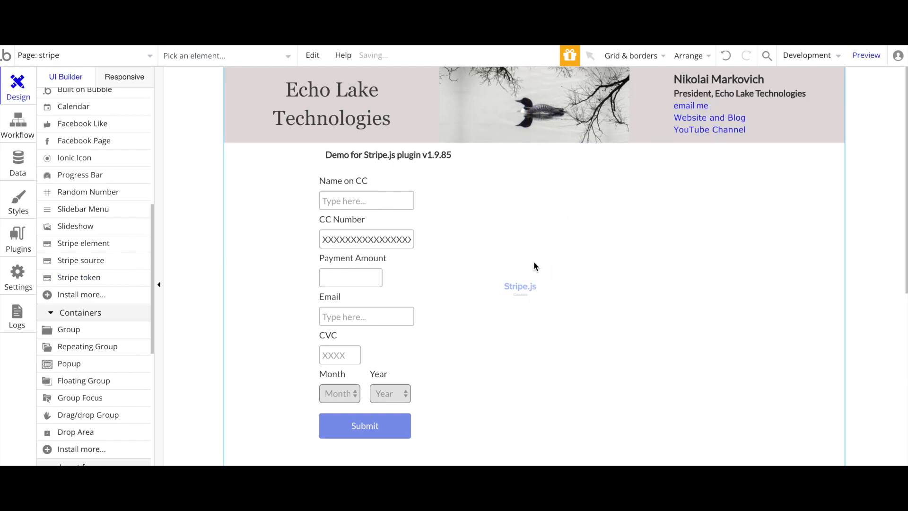
pyautogui.click(521, 288)
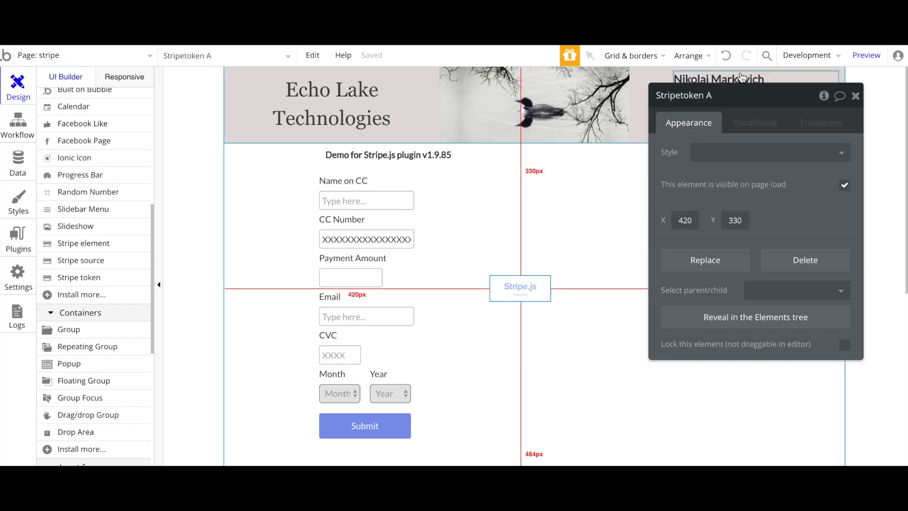
pyautogui.moveTo(773, 191); pyautogui.dragTo(729, 179)
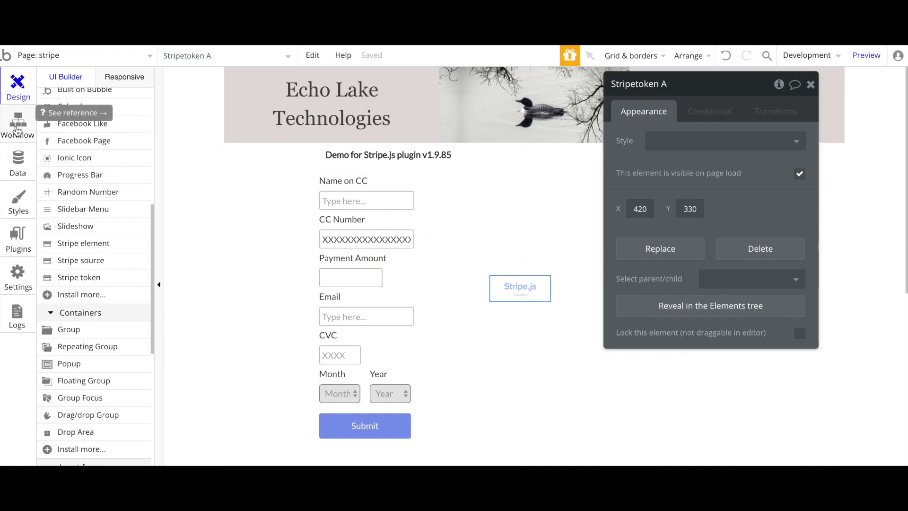
# Open the action list after Step 5 of the Confirm workflow and browse Payment and Element Actions
pyautogui.click(18, 127)
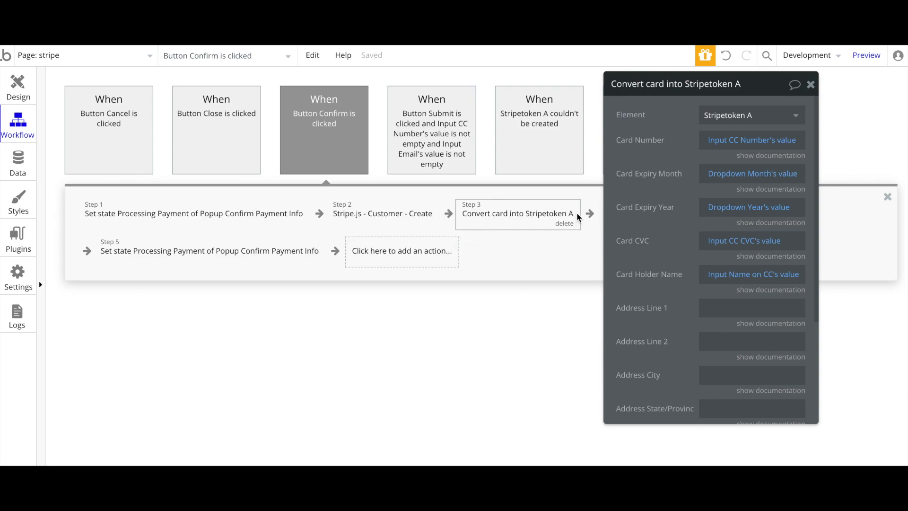
pyautogui.click(382, 261)
pyautogui.scroll(-1, 397, 365)
pyautogui.moveTo(398, 361)
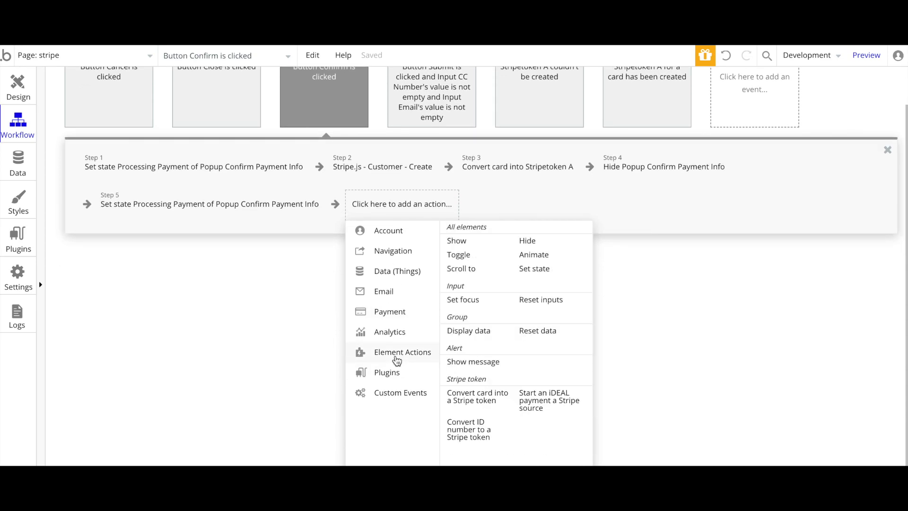
pyautogui.moveTo(389, 316)
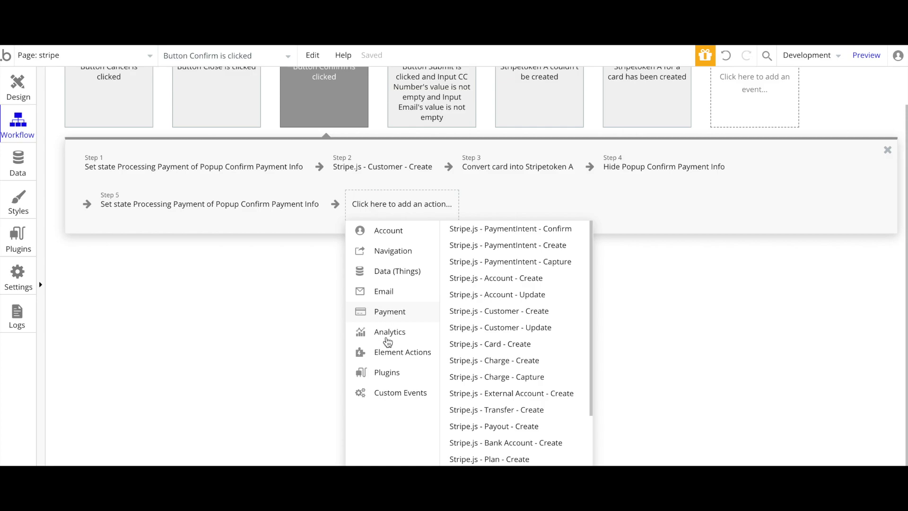
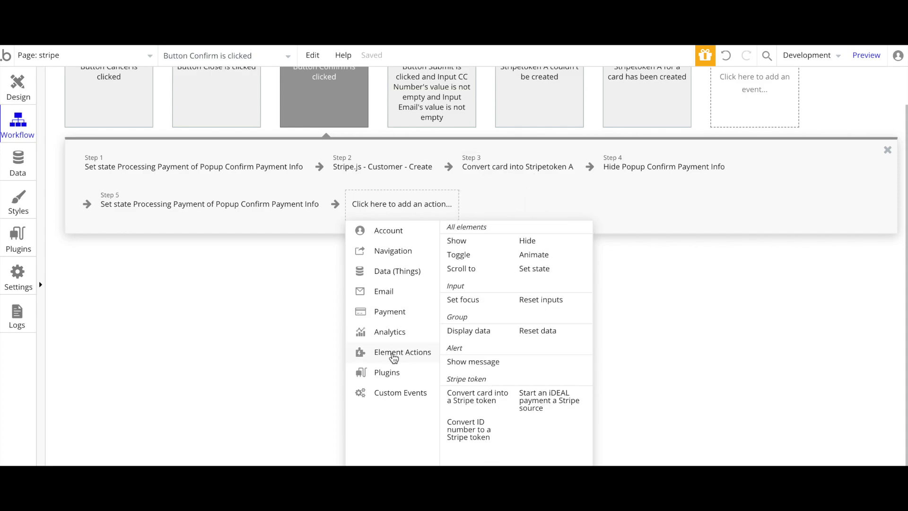
# Add a 'Convert card into a Stripe token' step, then delete it as a duplicate of Step 3
pyautogui.click(467, 400)
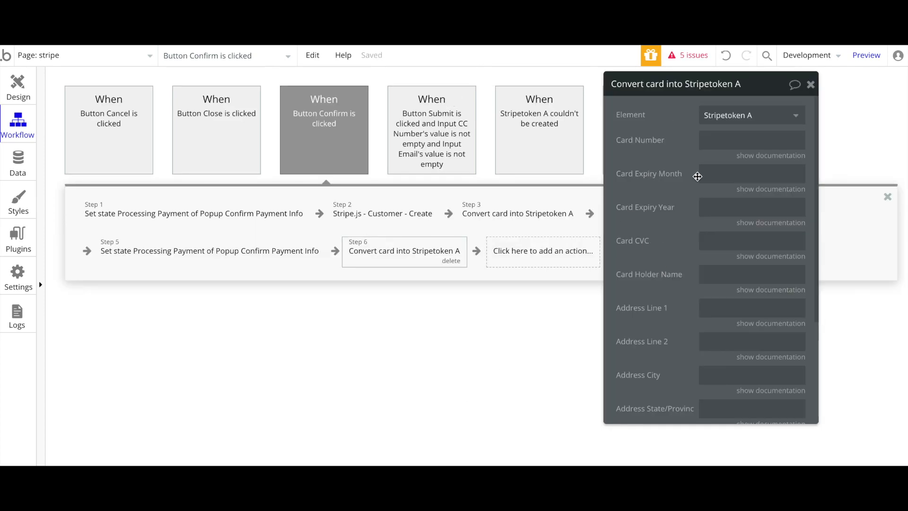
pyautogui.click(811, 86)
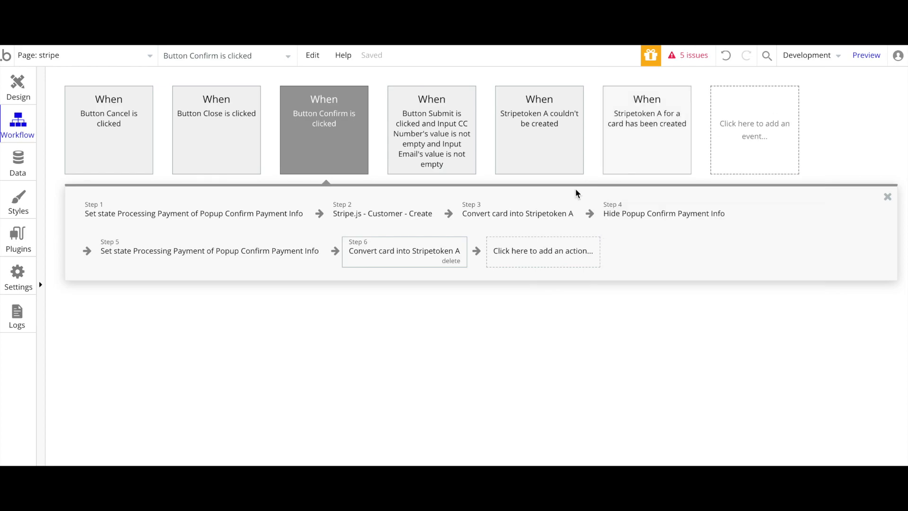
pyautogui.click(416, 252)
pyautogui.click(441, 260)
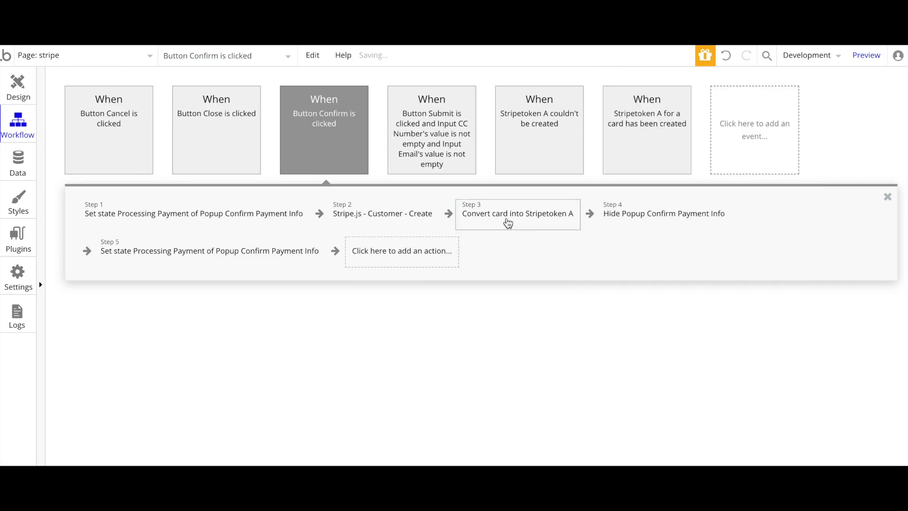
pyautogui.click(507, 218)
# Set the card-conversion step's Element to Stripetoken A
pyautogui.moveTo(633, 192); pyautogui.dragTo(615, 211)
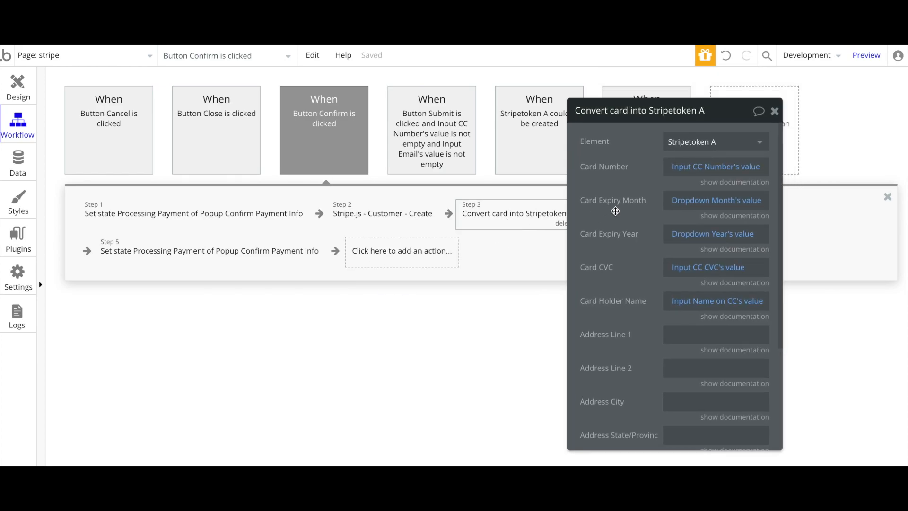
pyautogui.click(698, 147)
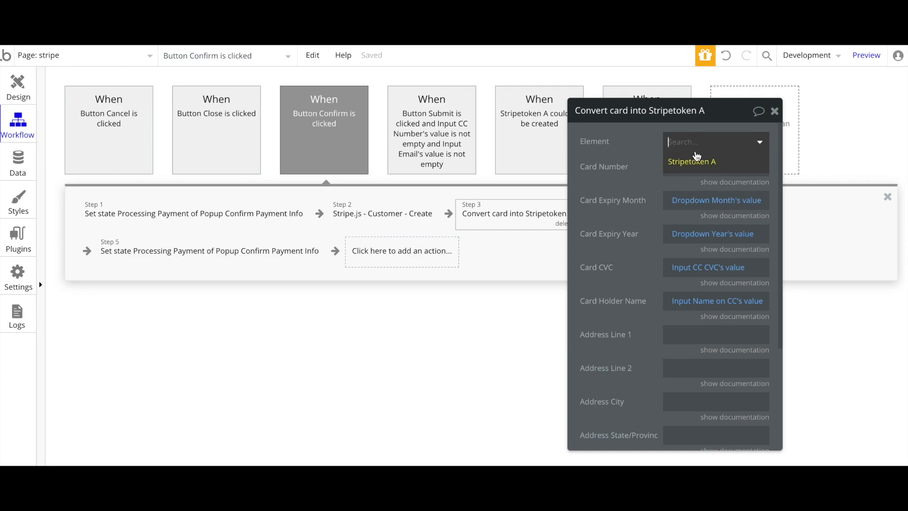
pyautogui.click(677, 163)
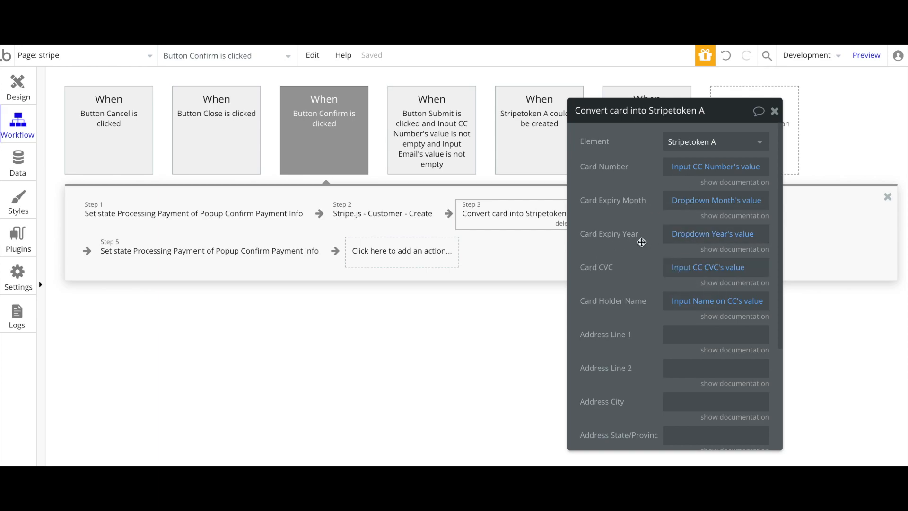
# Confirm the conversion step keeps Address Country Code US and Currency Code USD
pyautogui.scroll(-1, 641, 242)
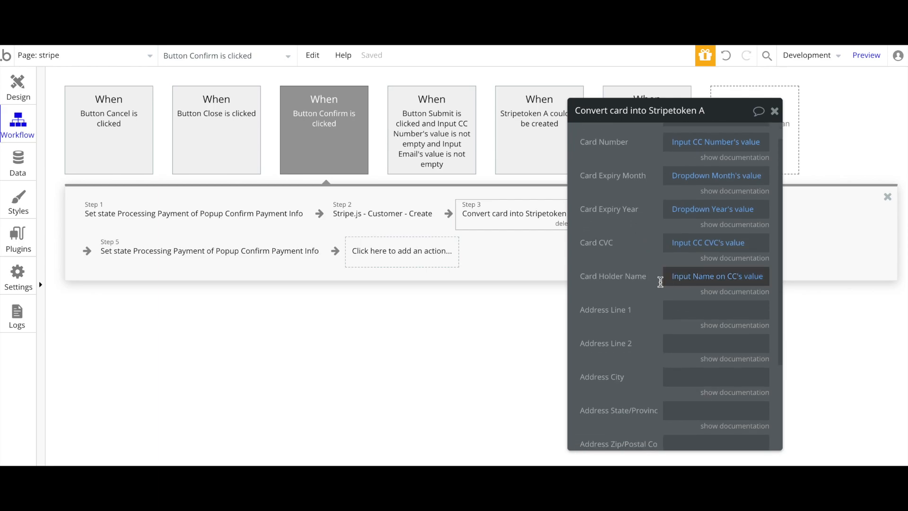
pyautogui.scroll(-5, 621, 296)
pyautogui.moveTo(617, 290); pyautogui.dragTo(601, 241)
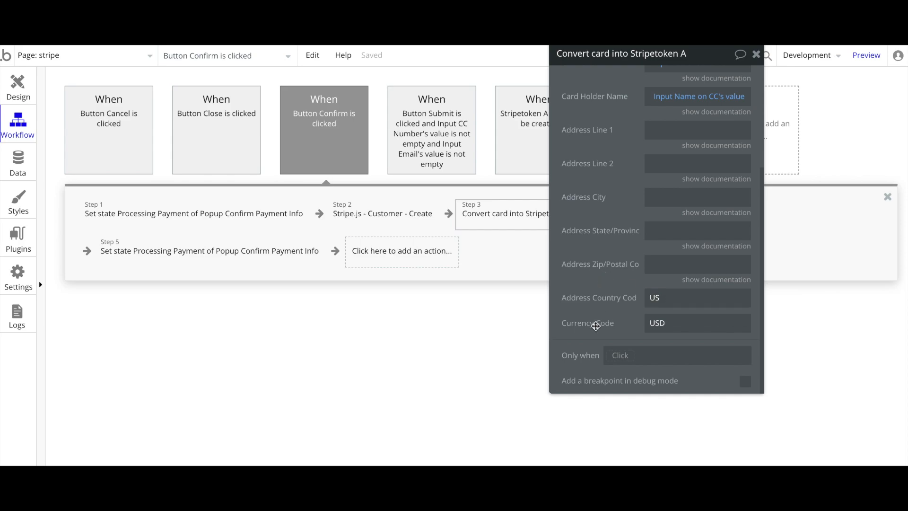
pyautogui.doubleClick(682, 302)
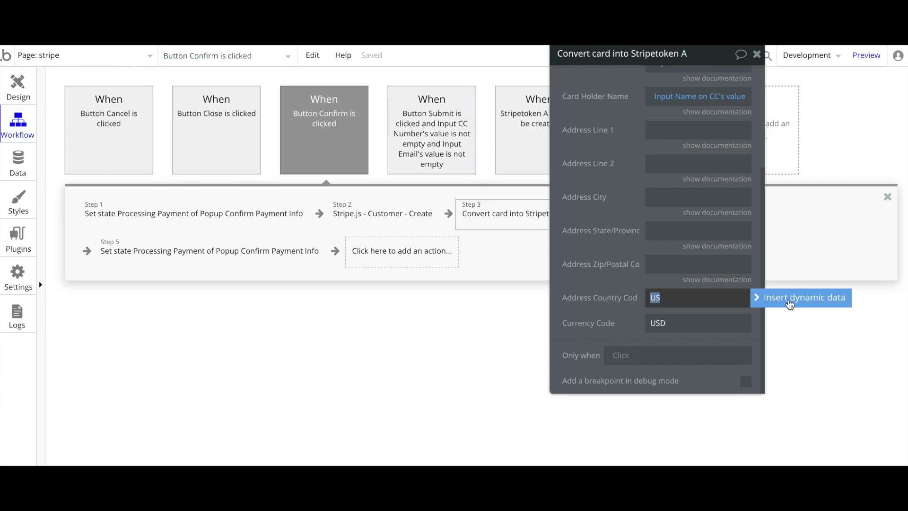
pyautogui.click(595, 282)
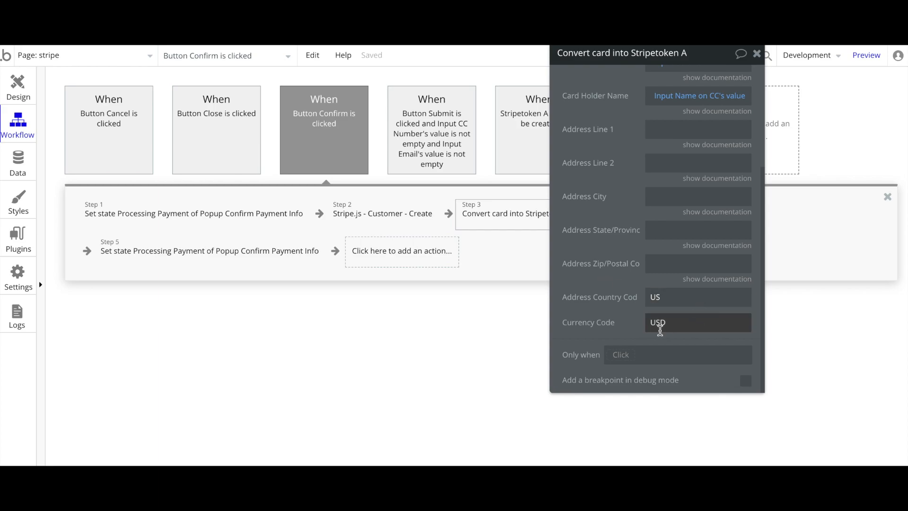
pyautogui.click(696, 324)
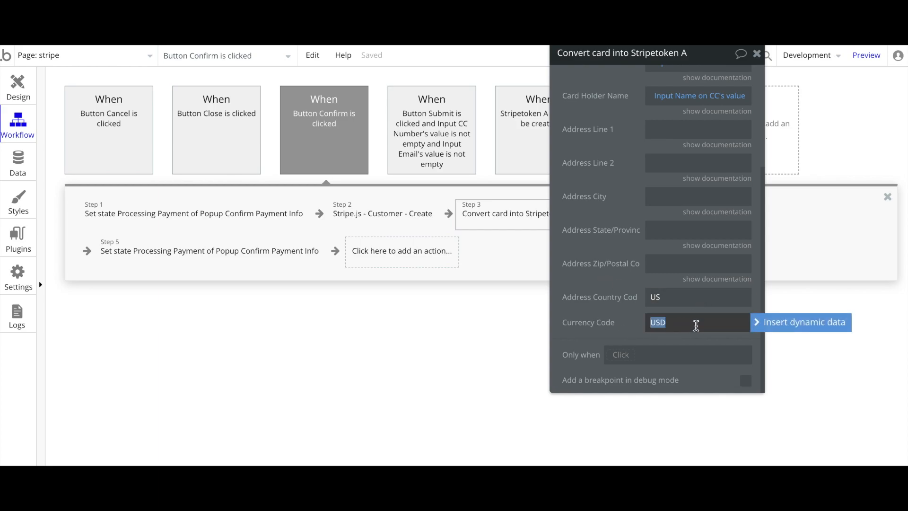
pyautogui.click(624, 321)
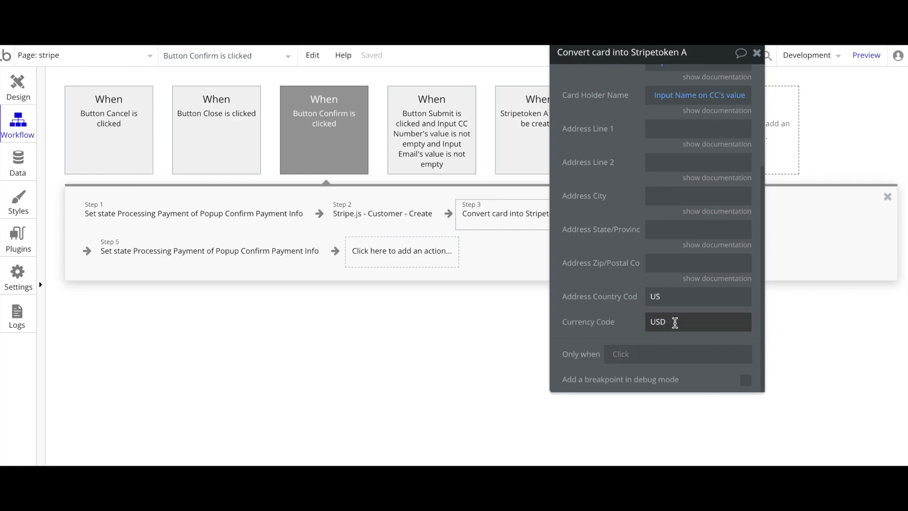
pyautogui.moveTo(591, 234); pyautogui.dragTo(707, 304)
pyautogui.moveTo(705, 304); pyautogui.dragTo(733, 313)
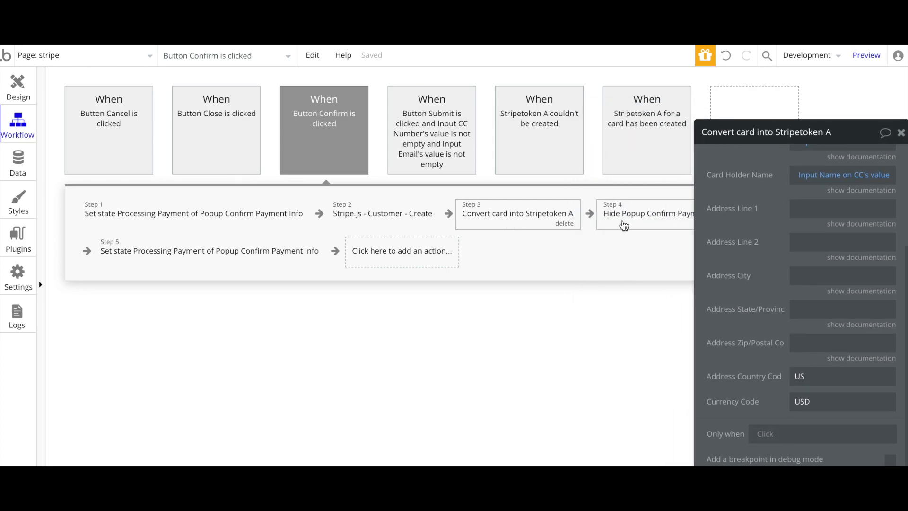
# Check that Step 4 hides the payment popup and Step 5 resets Processing Payment to no
pyautogui.click(643, 216)
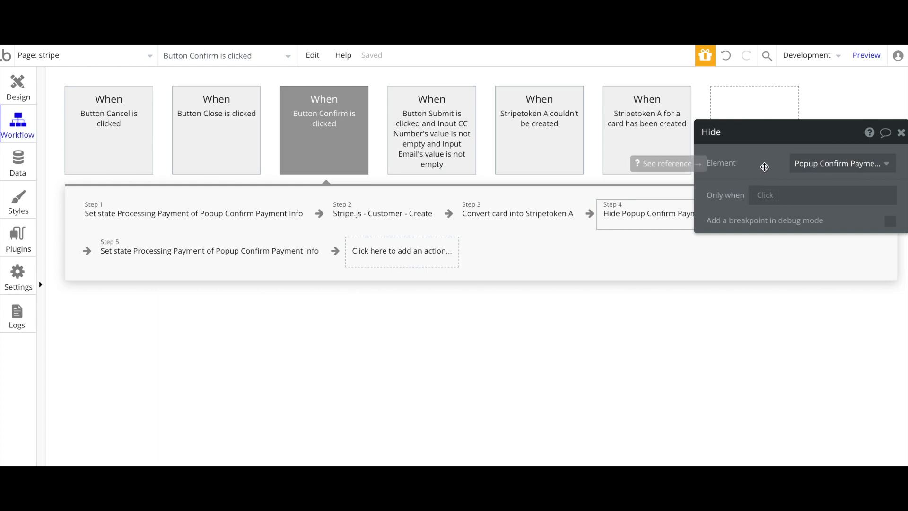
pyautogui.click(108, 258)
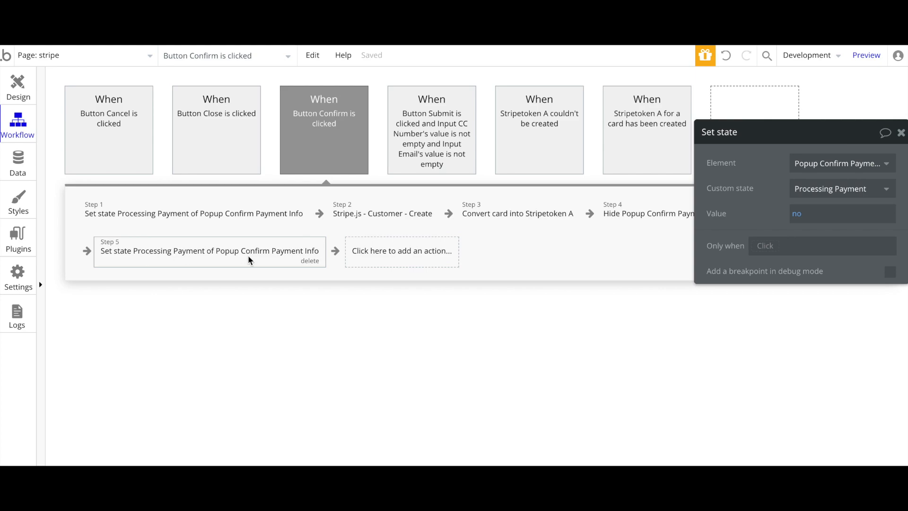
pyautogui.moveTo(772, 210); pyautogui.dragTo(588, 215)
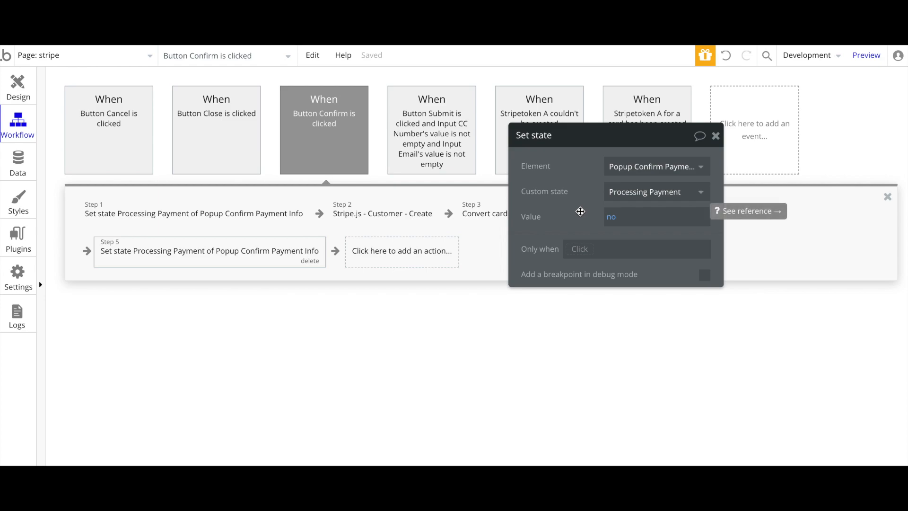
pyautogui.click(242, 211)
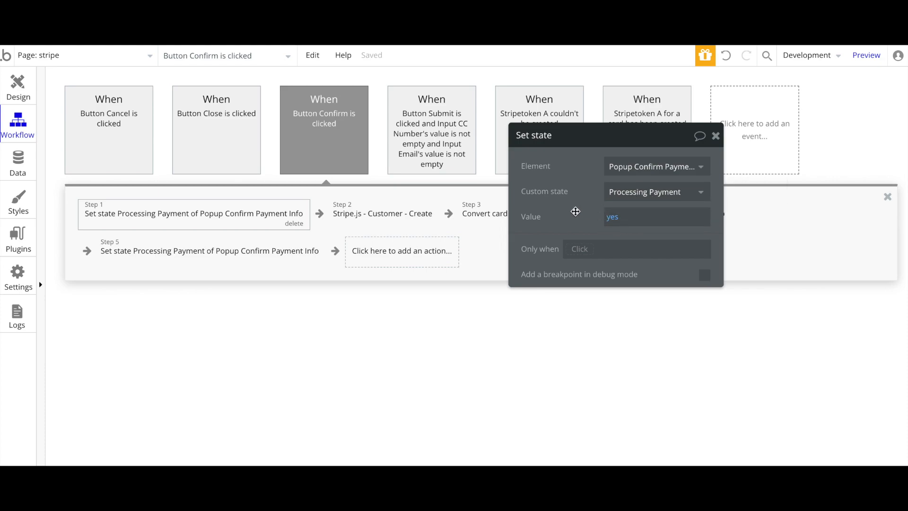
pyautogui.click(299, 256)
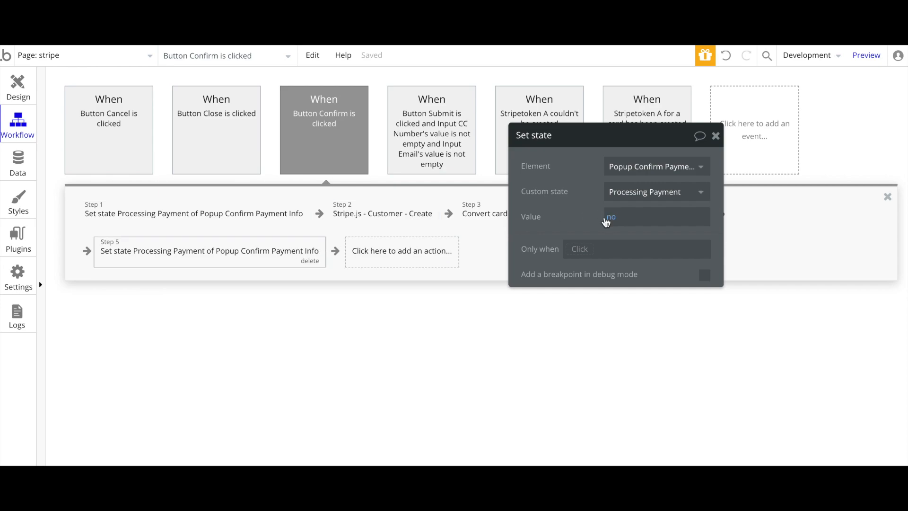
# Bring up the Stripetoken A card-created event's workflow
pyautogui.moveTo(589, 173); pyautogui.dragTo(584, 230)
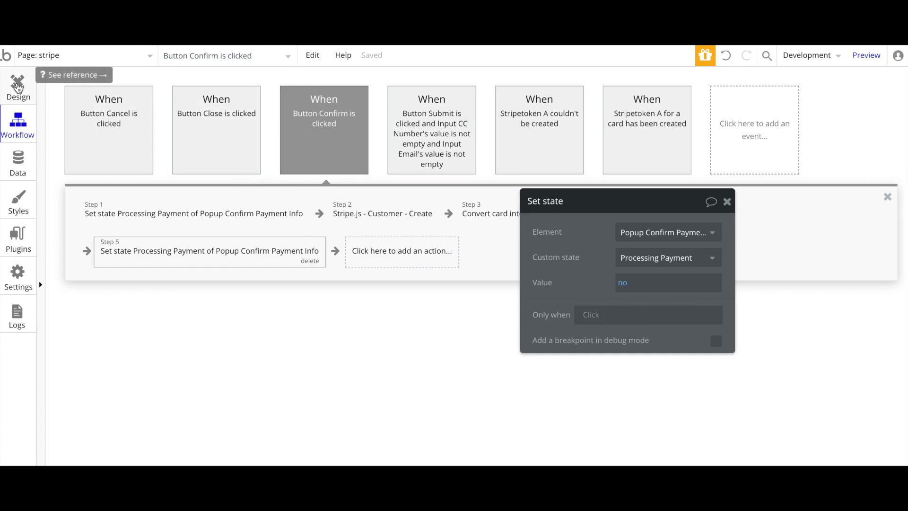
pyautogui.moveTo(575, 226); pyautogui.dragTo(552, 295)
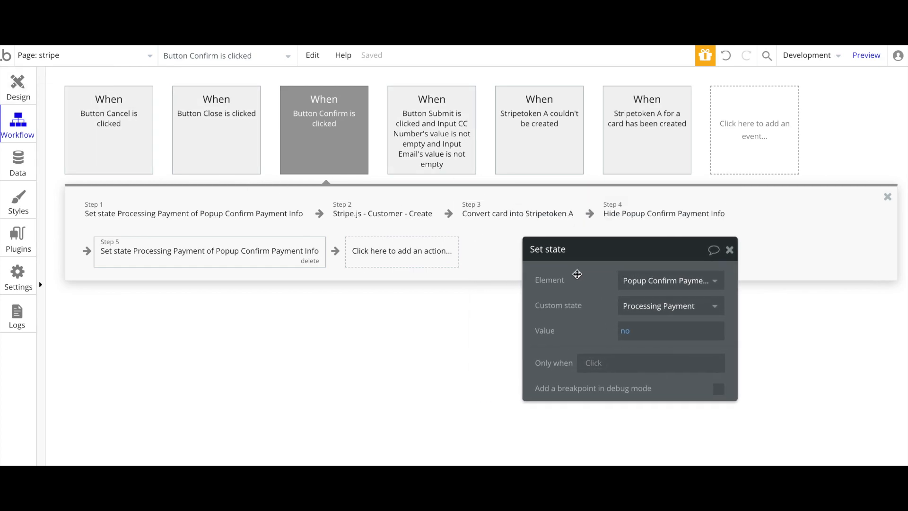
pyautogui.click(649, 145)
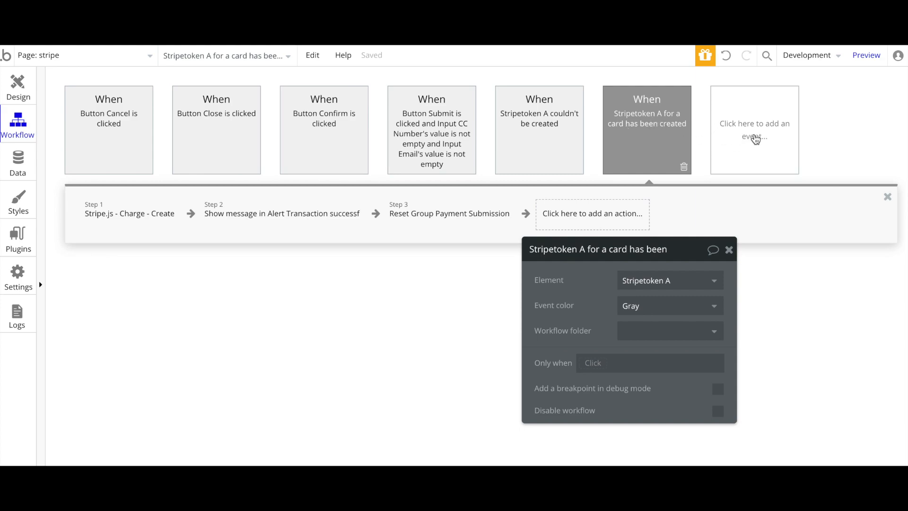
# Add a new 'Stripetoken A for a card has been created' event
pyautogui.click(736, 138)
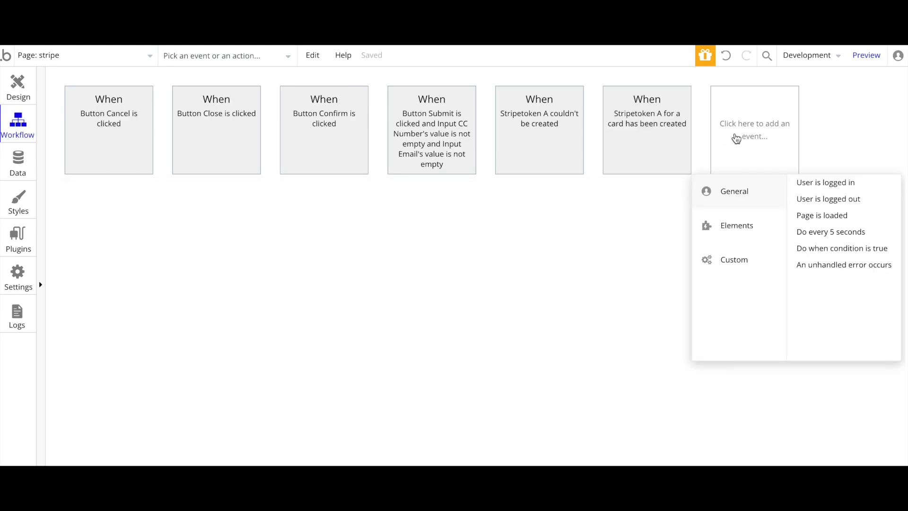
pyautogui.moveTo(733, 230)
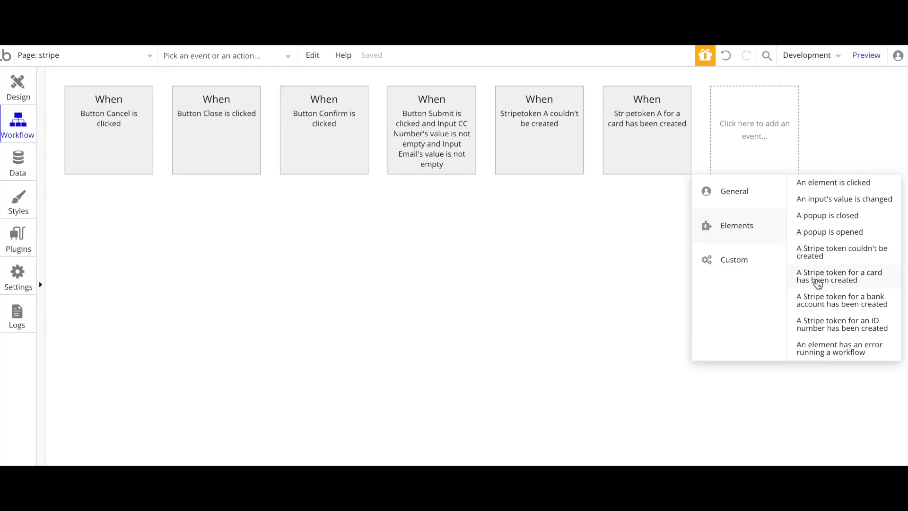
pyautogui.click(837, 279)
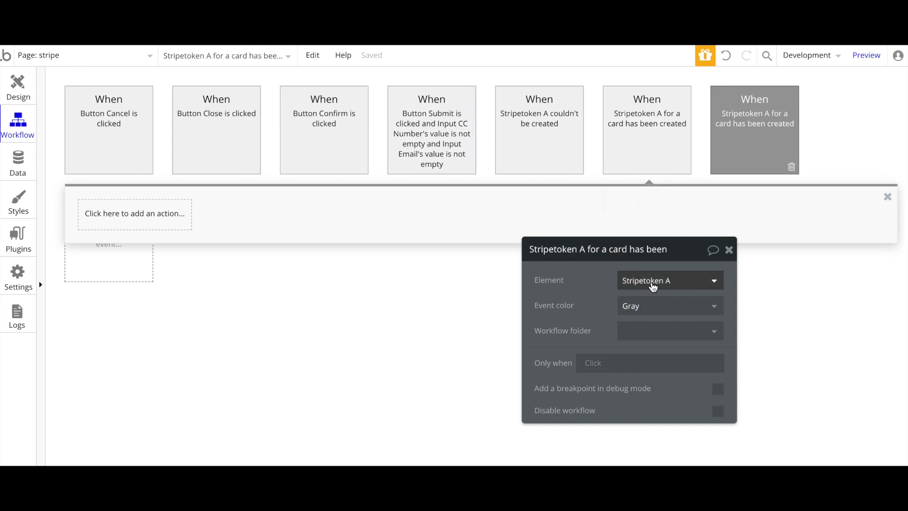
# Delete the duplicate empty card-created event, keeping the original with its three steps
pyautogui.click(636, 132)
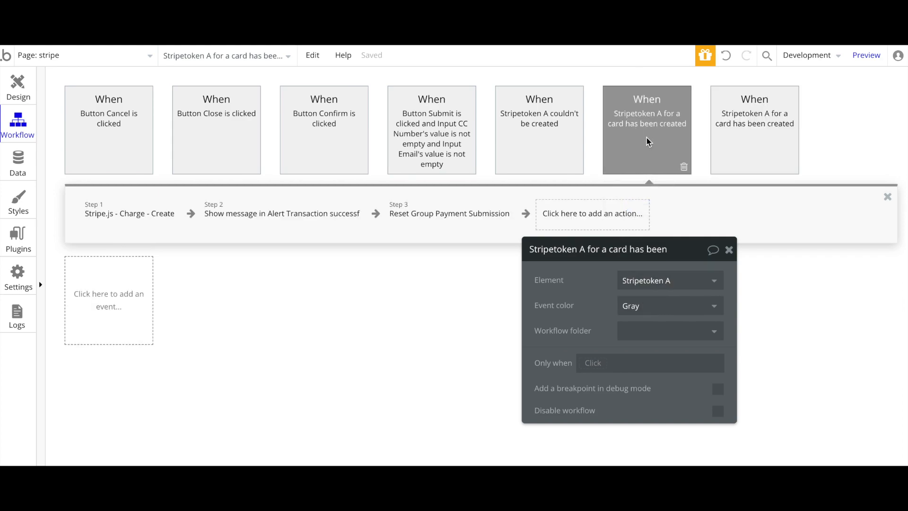
pyautogui.click(734, 141)
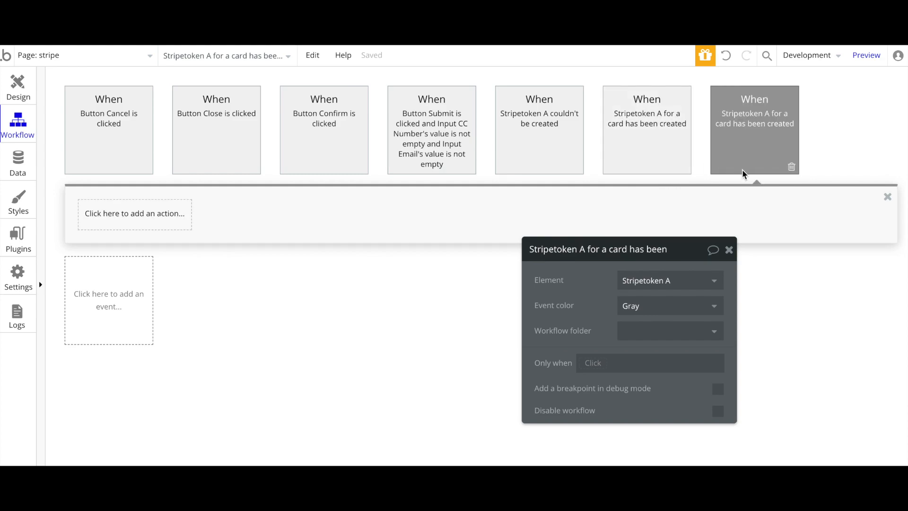
pyautogui.click(791, 167)
pyautogui.click(664, 136)
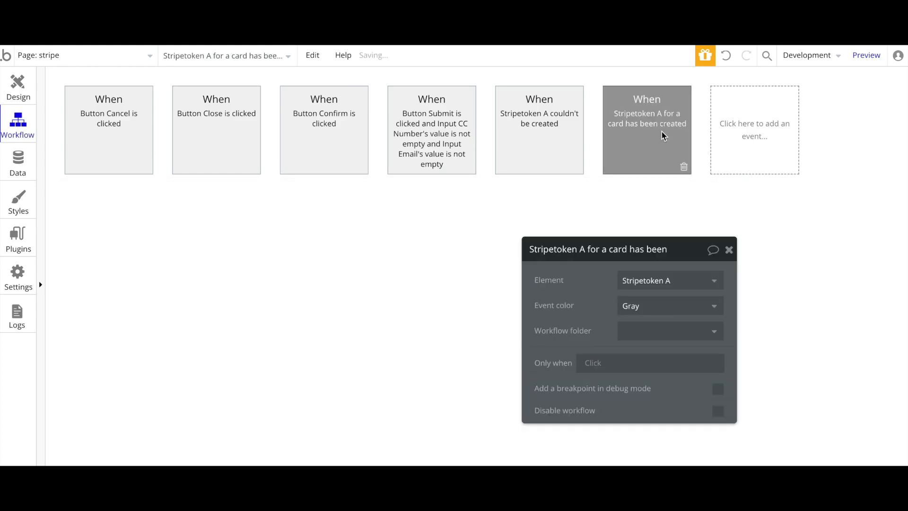
pyautogui.click(132, 220)
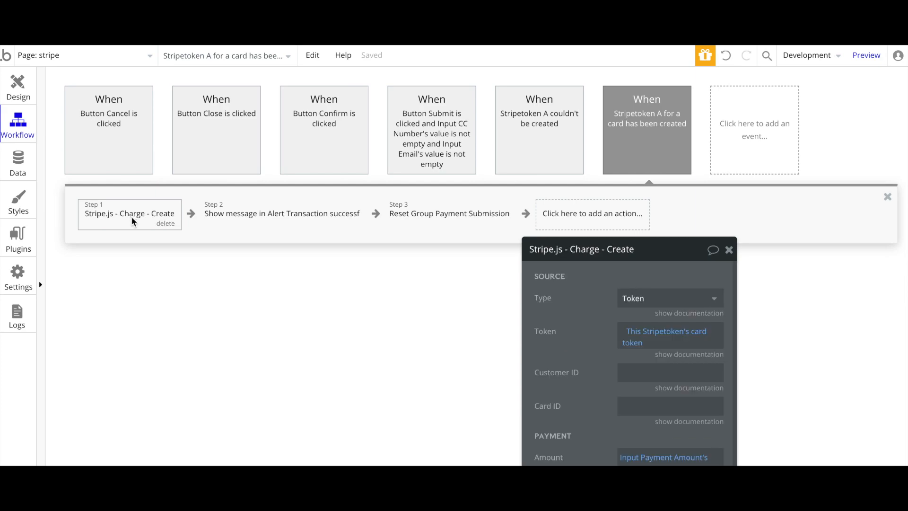
pyautogui.moveTo(593, 334); pyautogui.dragTo(401, 185)
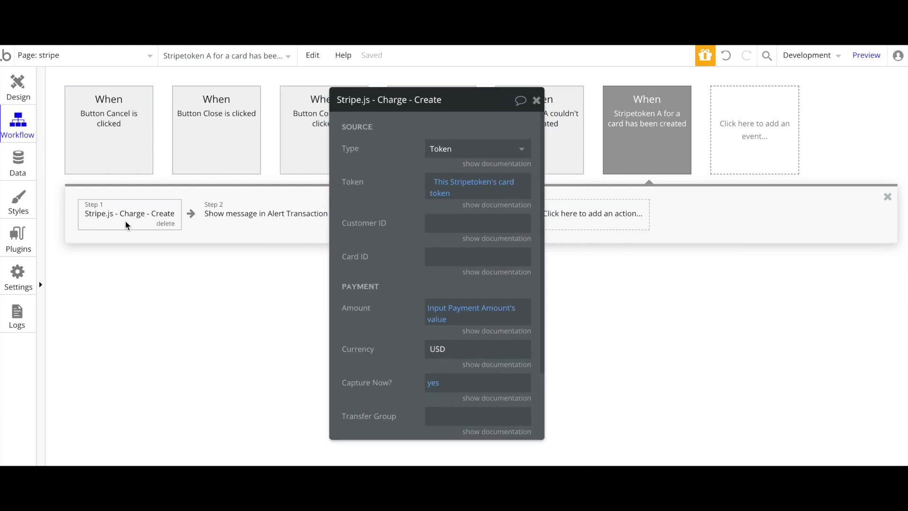
pyautogui.moveTo(393, 171); pyautogui.dragTo(725, 163)
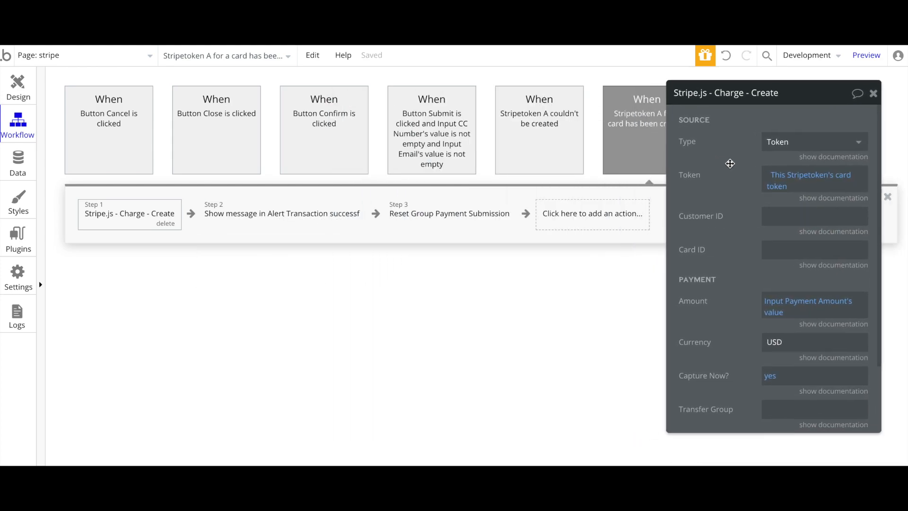
pyautogui.click(582, 219)
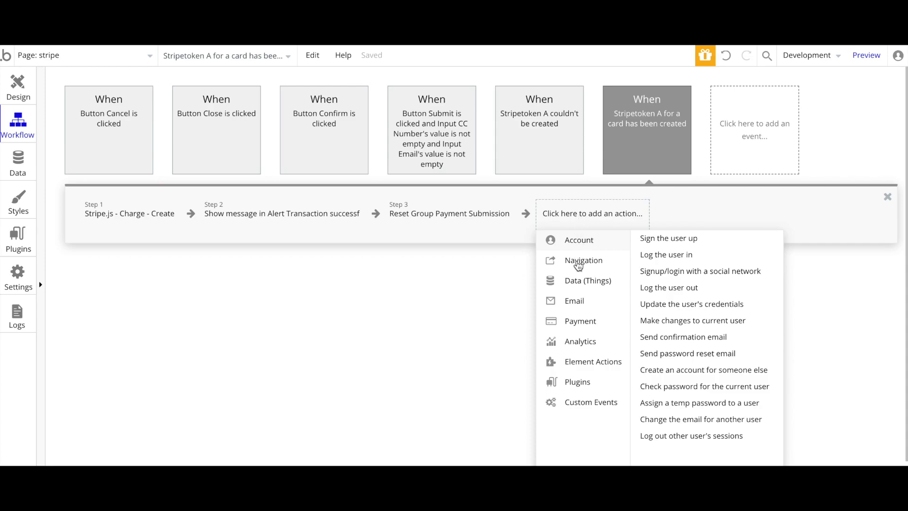
pyautogui.moveTo(576, 325)
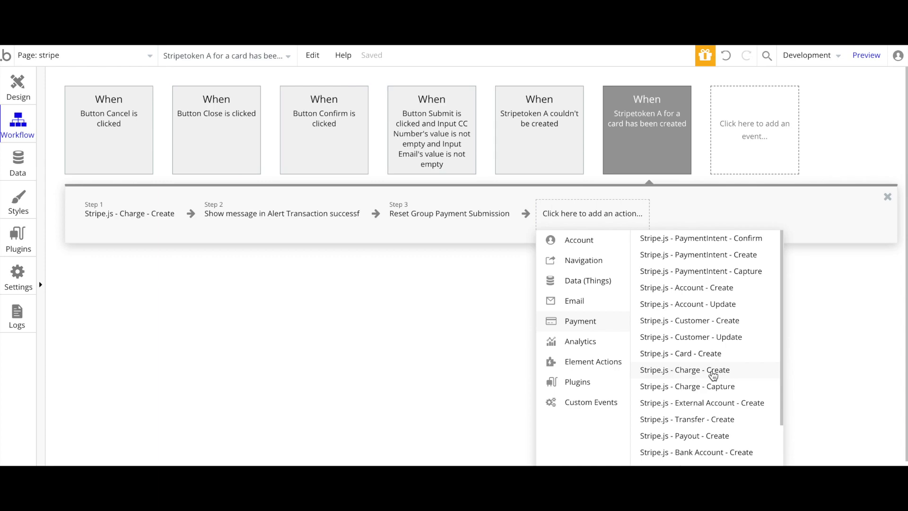
pyautogui.click(674, 371)
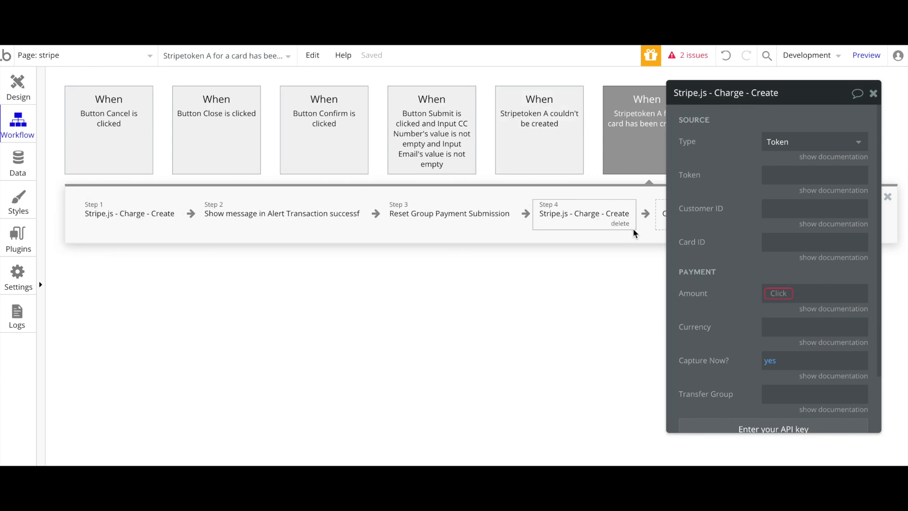
pyautogui.click(621, 224)
pyautogui.click(125, 221)
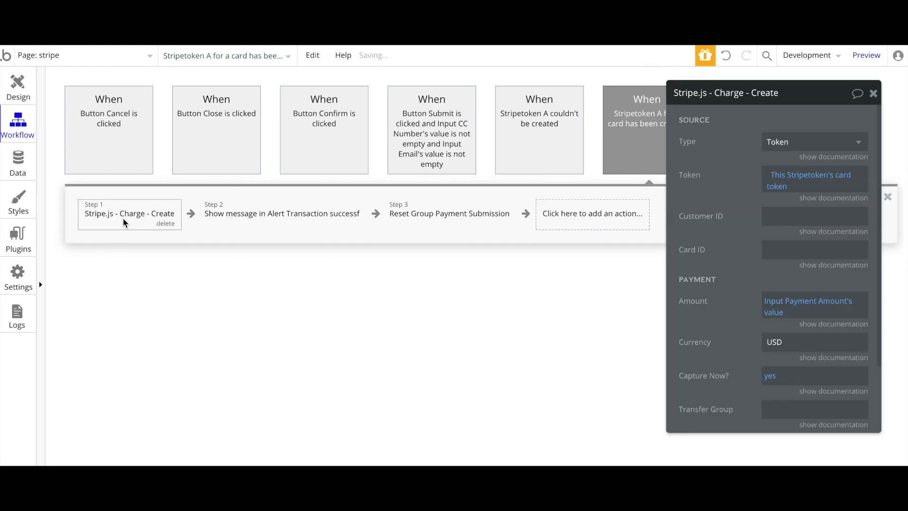
pyautogui.moveTo(726, 198); pyautogui.dragTo(550, 181)
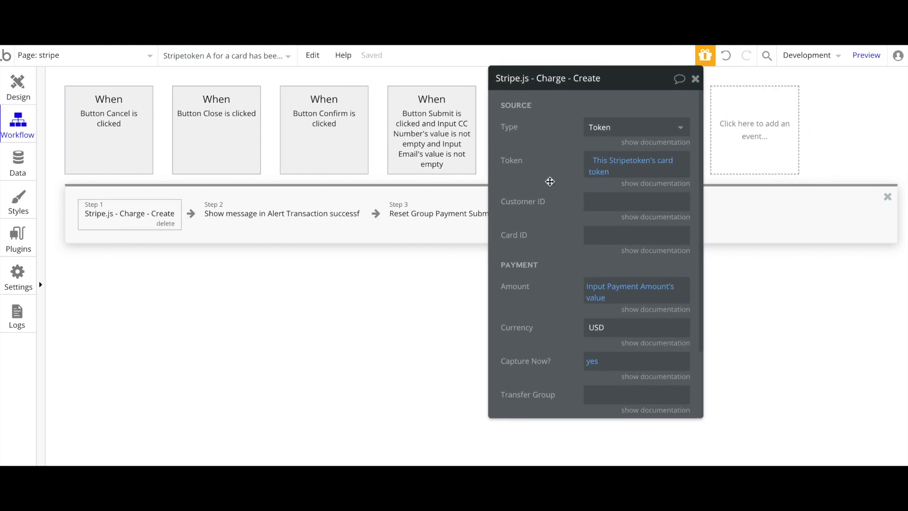
pyautogui.click(589, 133)
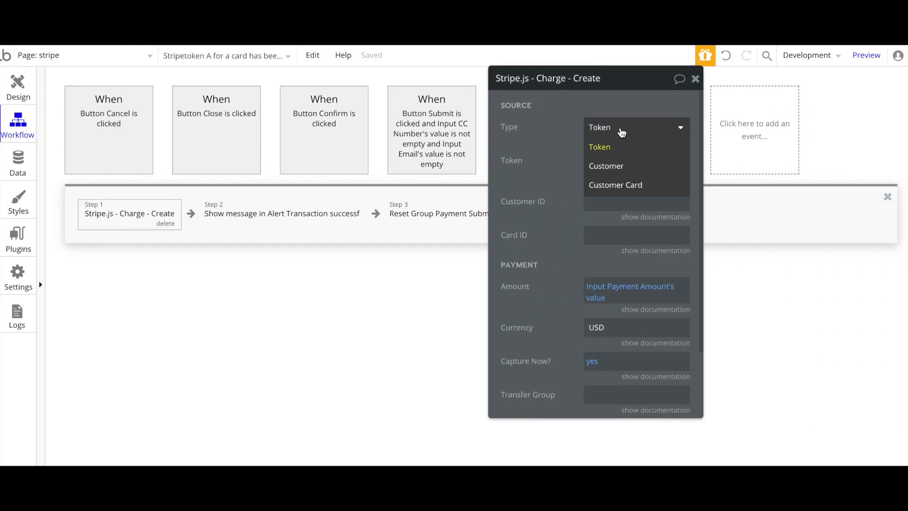
pyautogui.click(601, 152)
pyautogui.moveTo(549, 146); pyautogui.dragTo(572, 138)
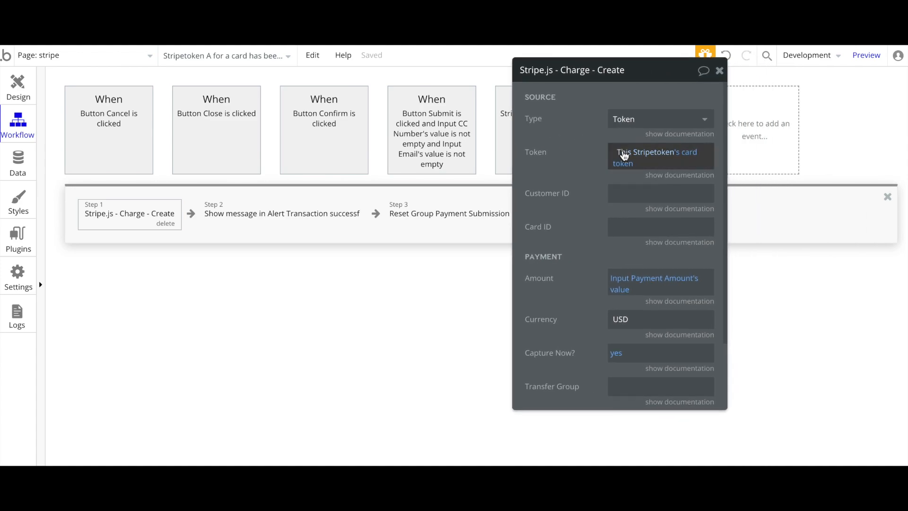
pyautogui.moveTo(624, 156)
pyautogui.click(626, 152)
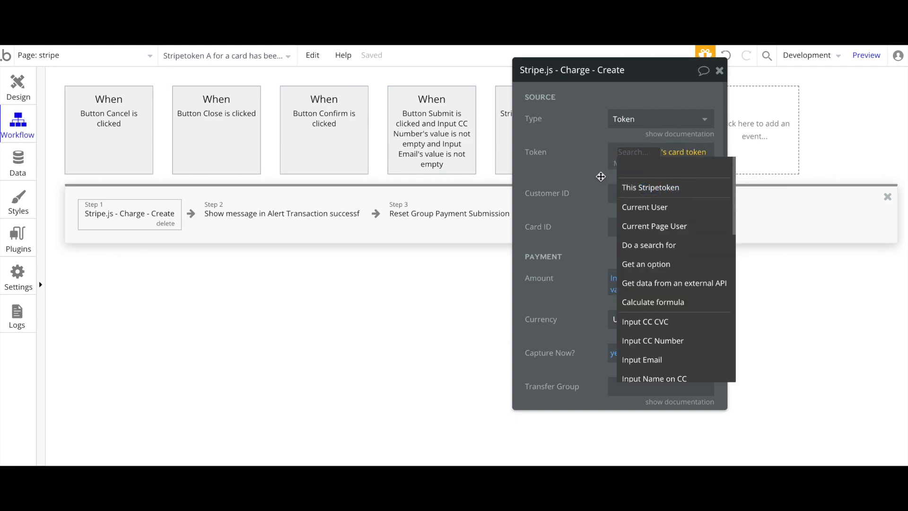
pyautogui.click(643, 193)
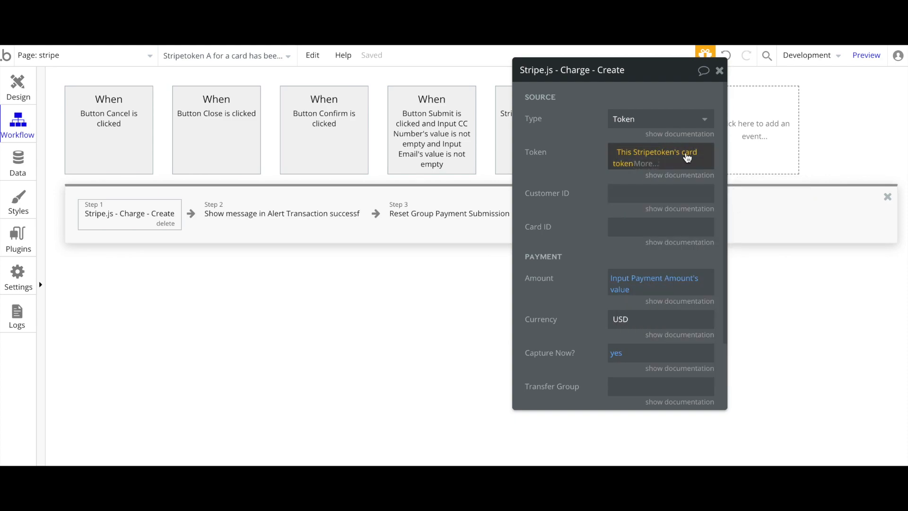
pyautogui.click(674, 162)
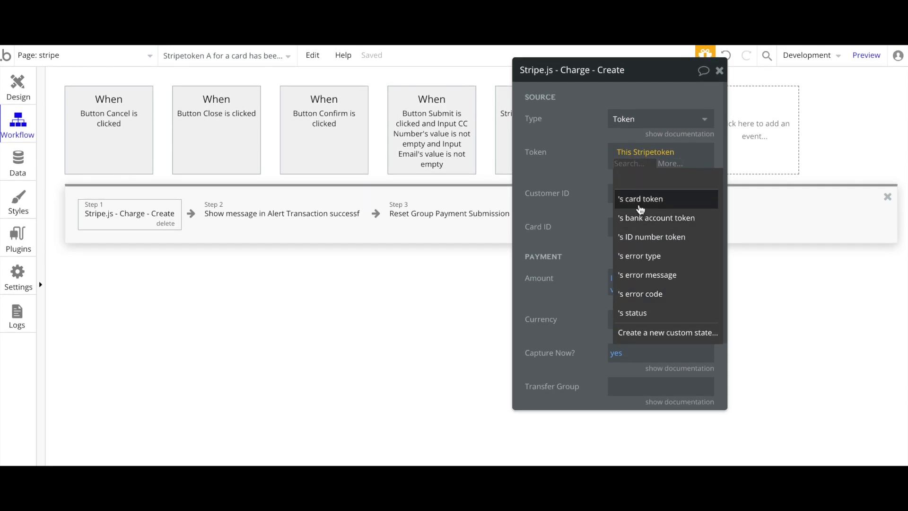
pyautogui.click(640, 198)
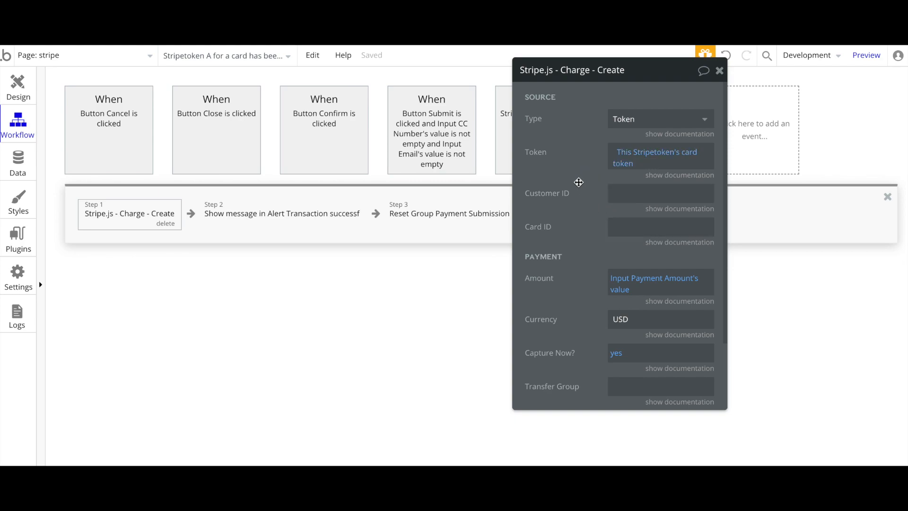
pyautogui.moveTo(579, 182); pyautogui.dragTo(541, 178)
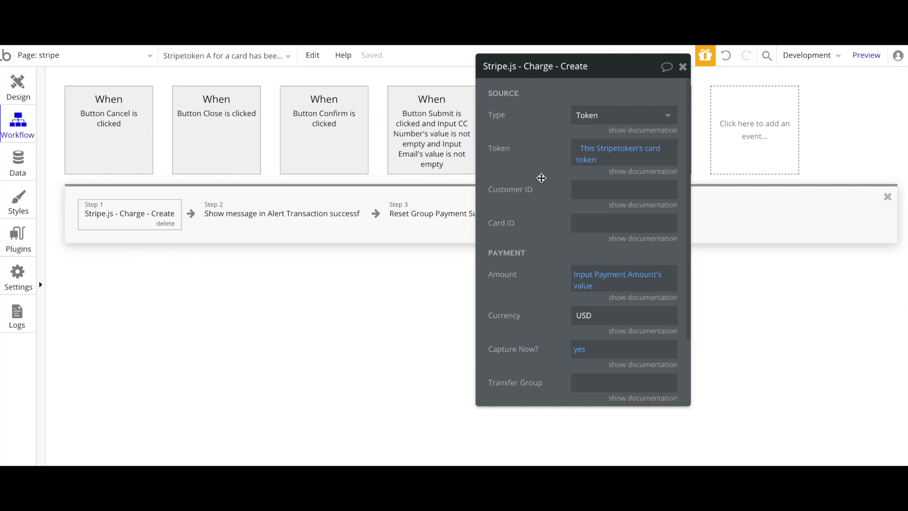
pyautogui.scroll(-1, 541, 238)
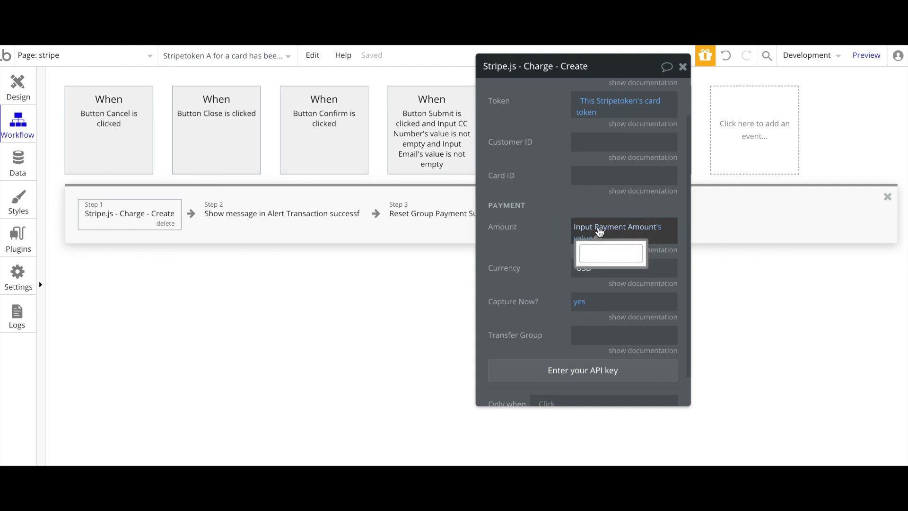
pyautogui.moveTo(555, 227); pyautogui.dragTo(554, 226)
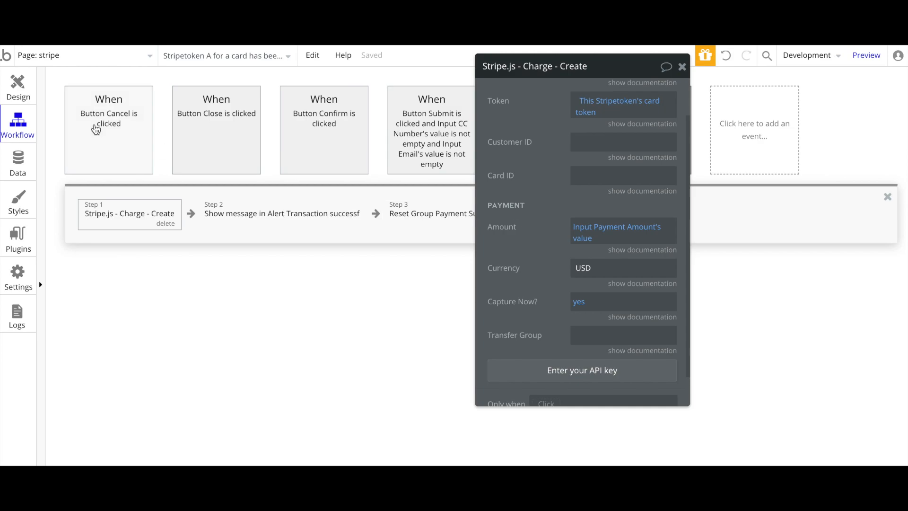
# Confirm the charge Amount uses Input Payment Amount's value
pyautogui.click(21, 88)
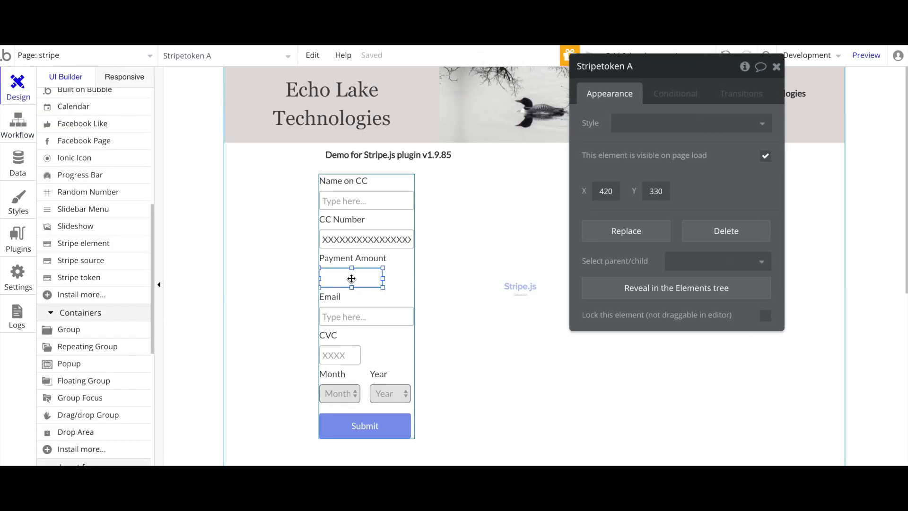
pyautogui.click(350, 278)
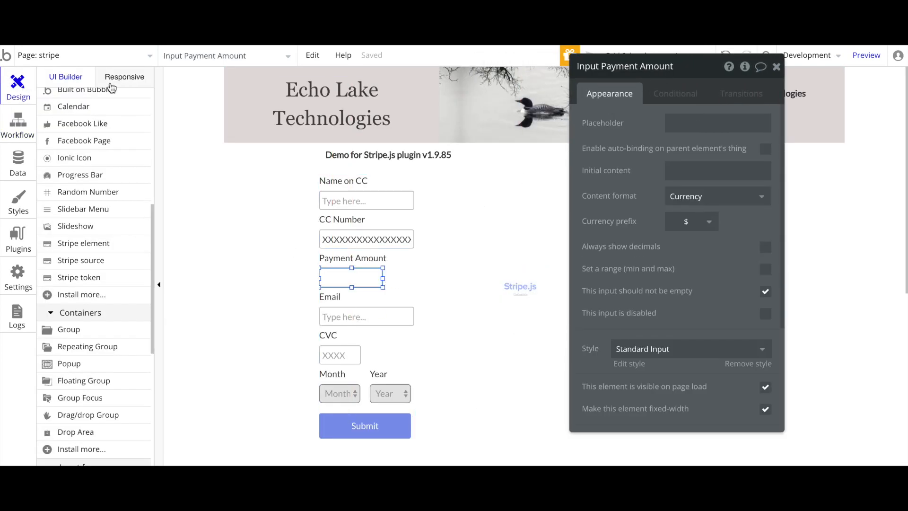
pyautogui.click(18, 125)
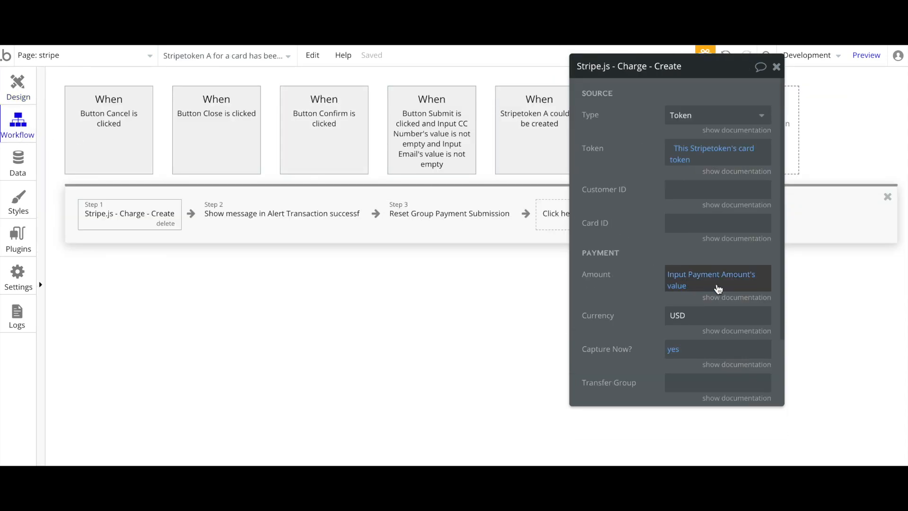
pyautogui.click(686, 283)
pyautogui.click(628, 290)
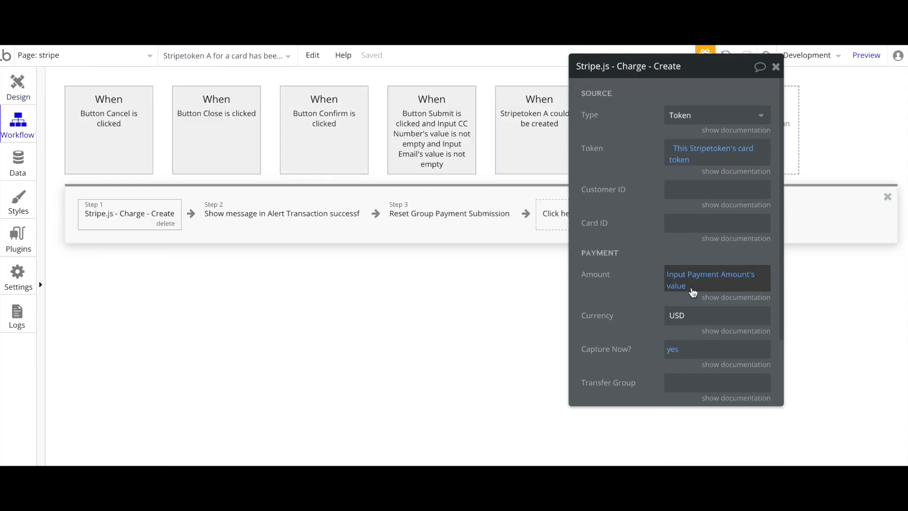
pyautogui.click(677, 286)
pyautogui.click(621, 290)
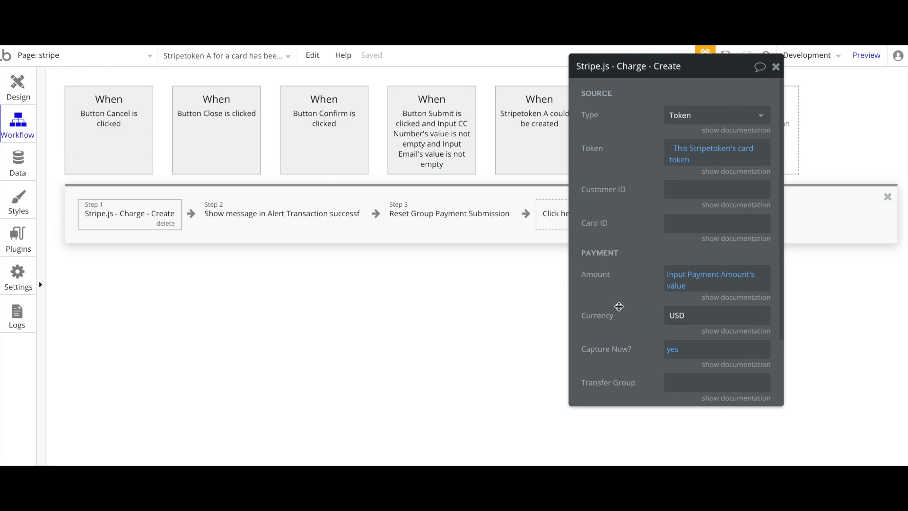
# Bring up Step 2's Show message settings for the transaction-success alert
pyautogui.moveTo(618, 308); pyautogui.dragTo(564, 253)
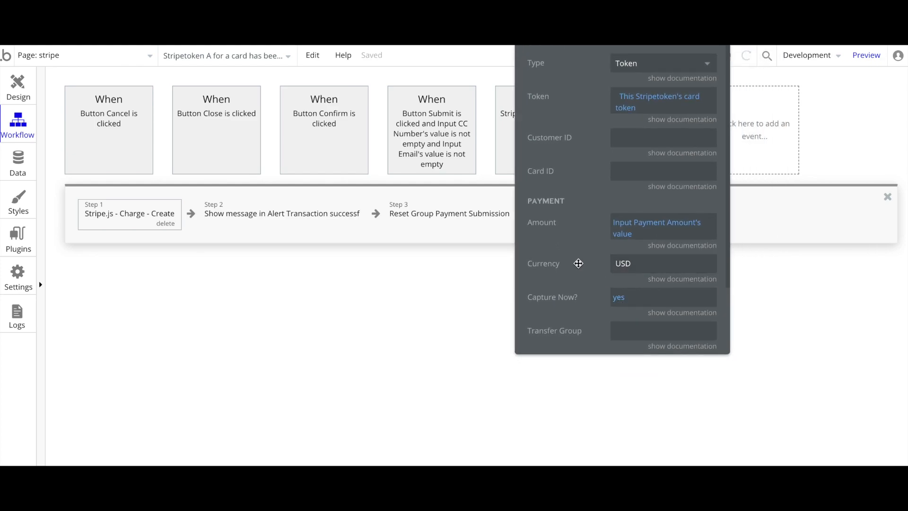
pyautogui.scroll(-2, 574, 286)
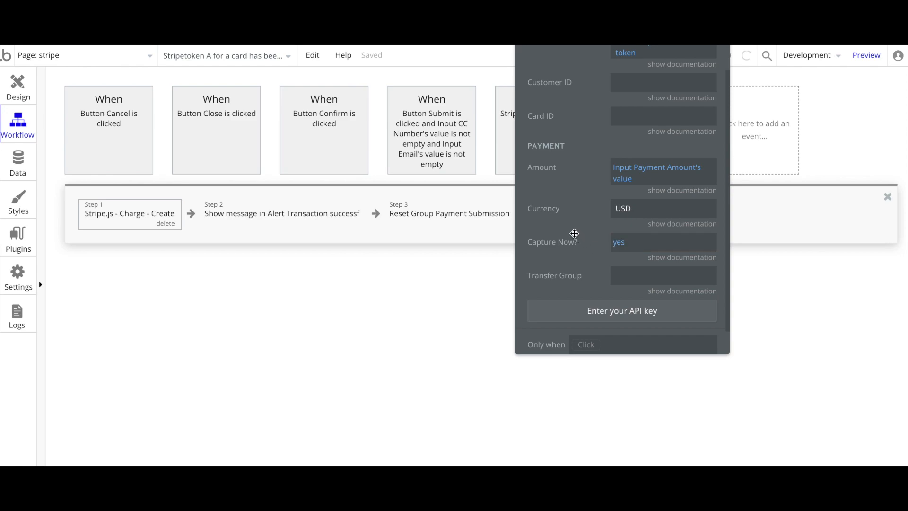
pyautogui.scroll(-1, 574, 233)
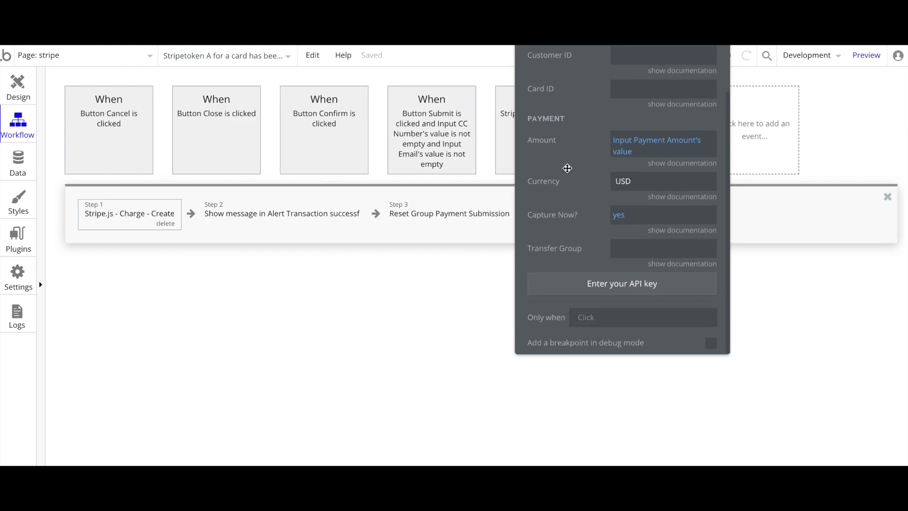
pyautogui.moveTo(567, 167); pyautogui.dragTo(634, 270)
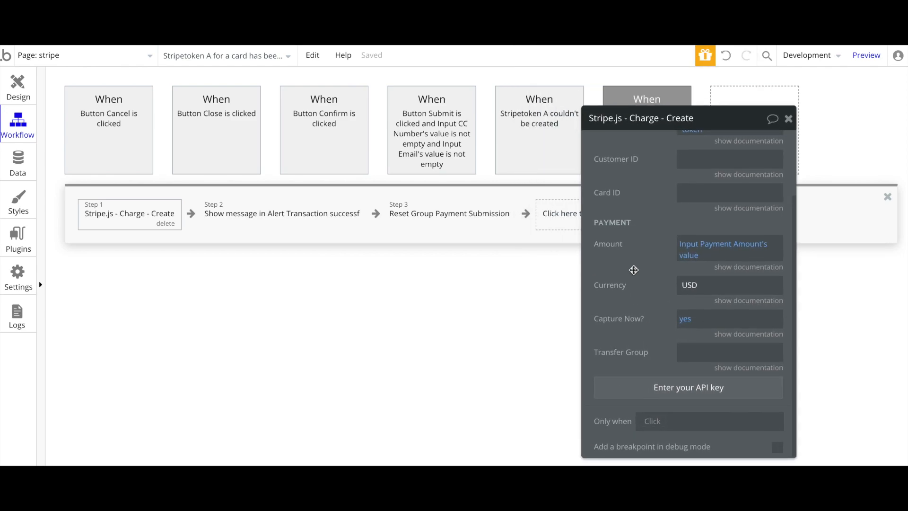
pyautogui.click(292, 216)
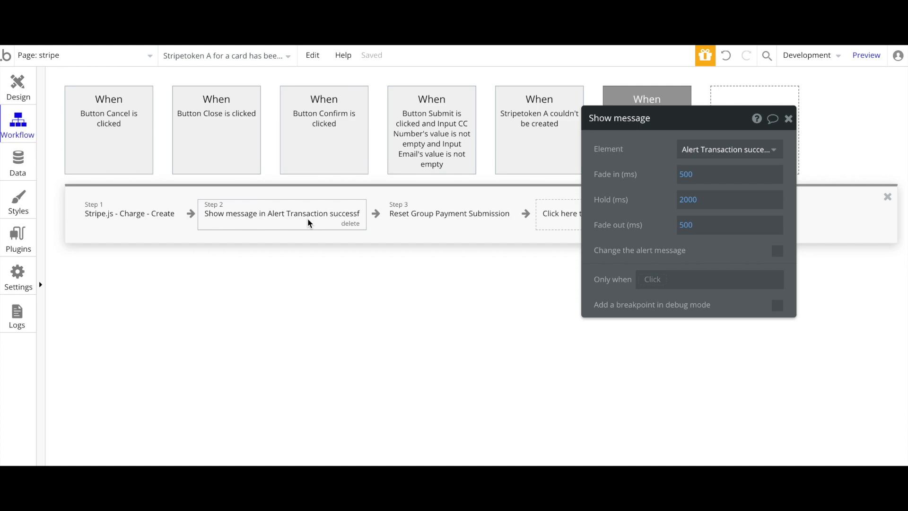
# Set Step 3's Reset data element to Group Payment Submission
pyautogui.moveTo(407, 226)
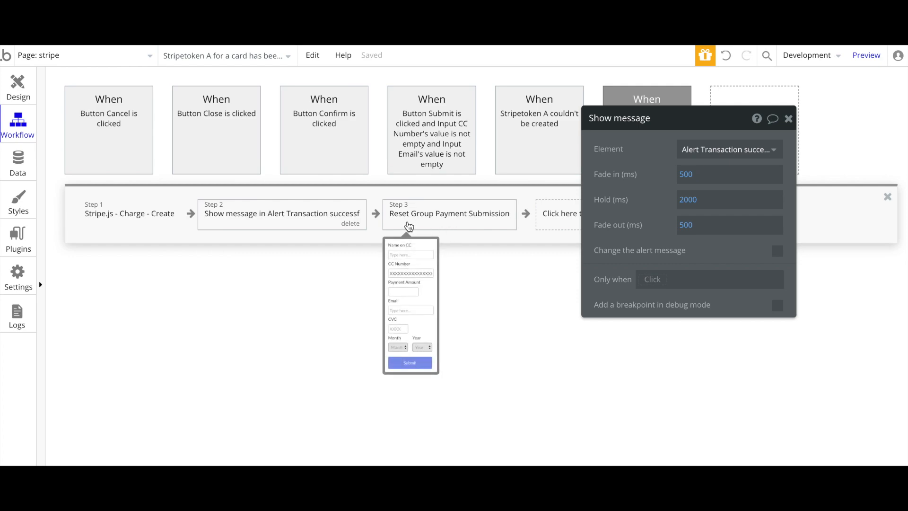
pyautogui.click(467, 225)
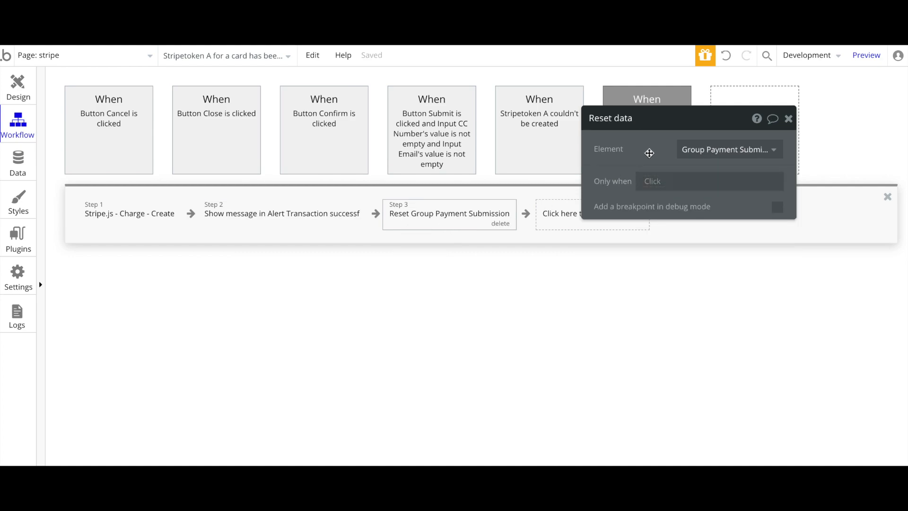
pyautogui.click(709, 150)
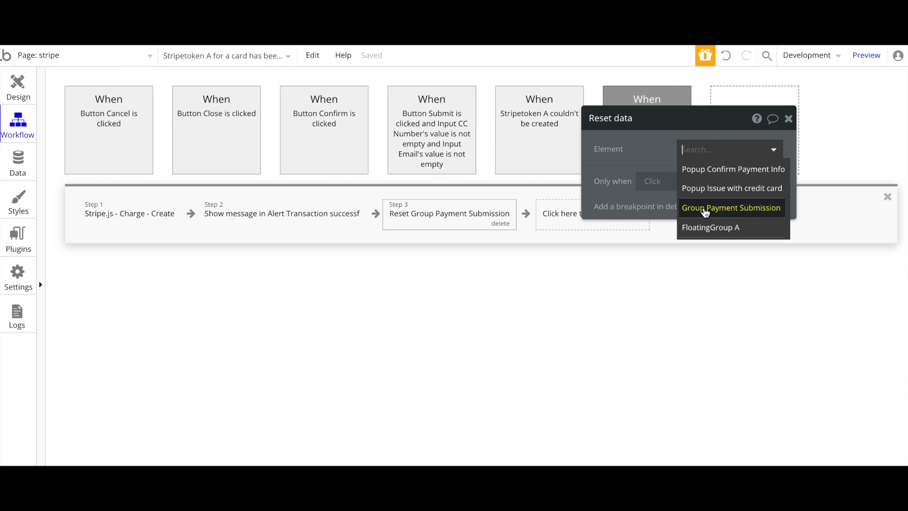
pyautogui.moveTo(705, 212)
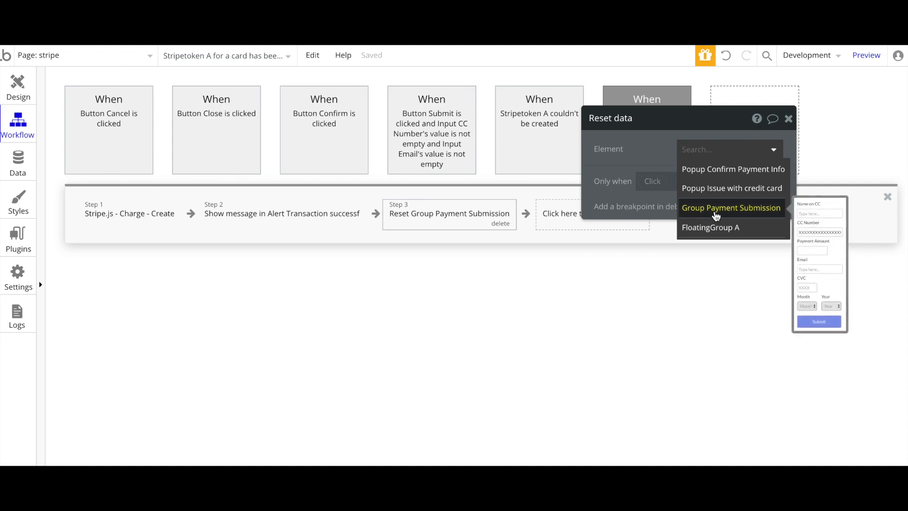
pyautogui.click(716, 216)
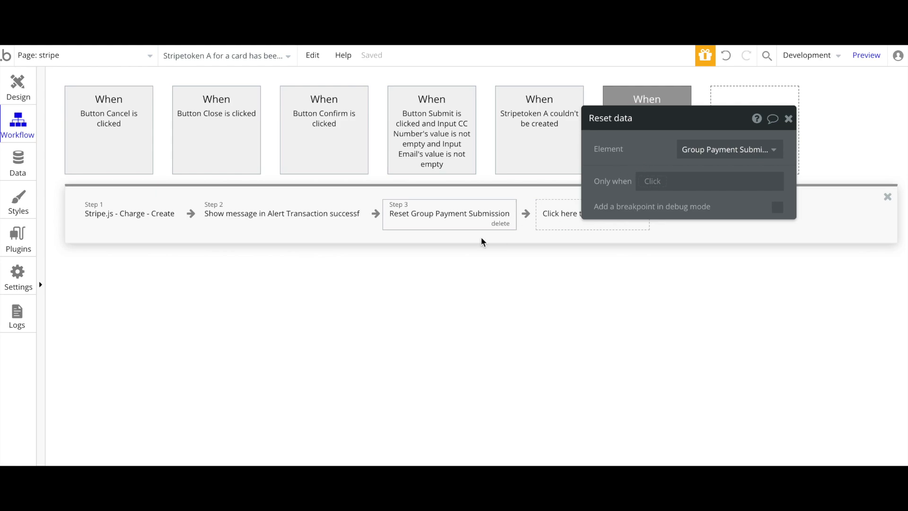
pyautogui.click(18, 83)
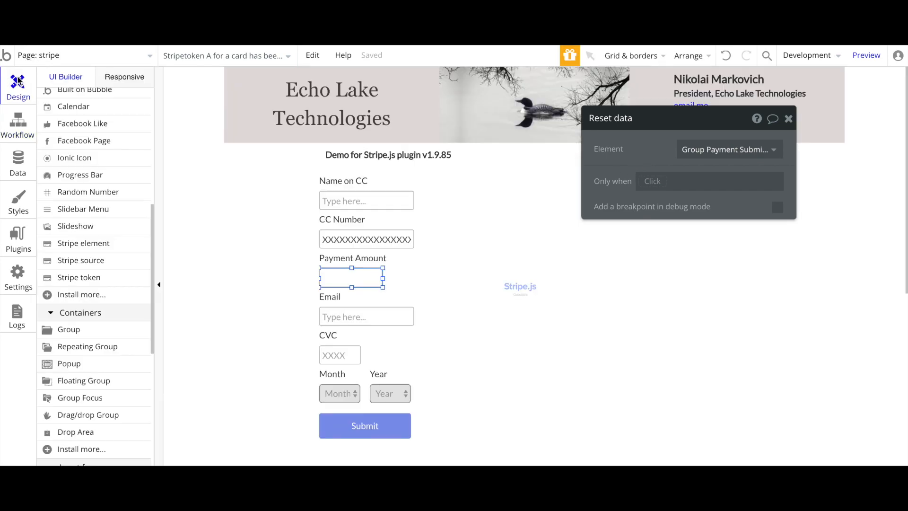
pyautogui.scroll(7, 107, 131)
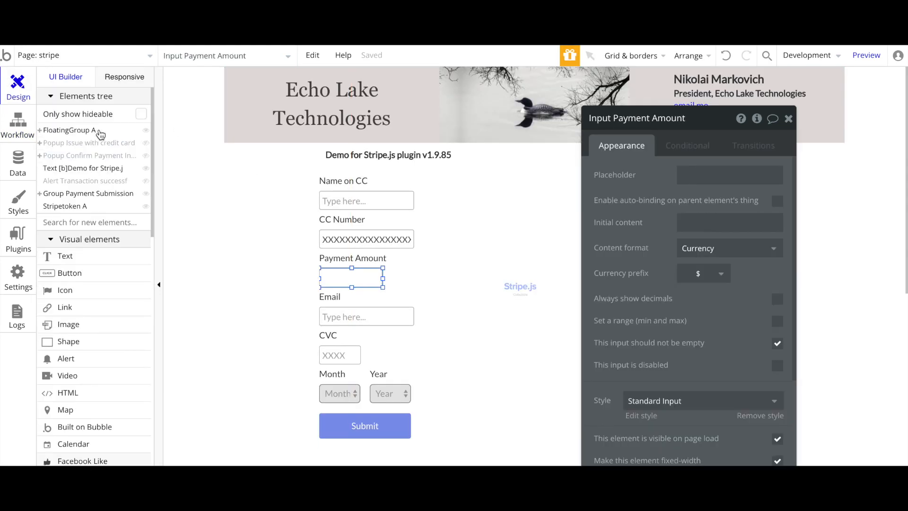
pyautogui.click(69, 181)
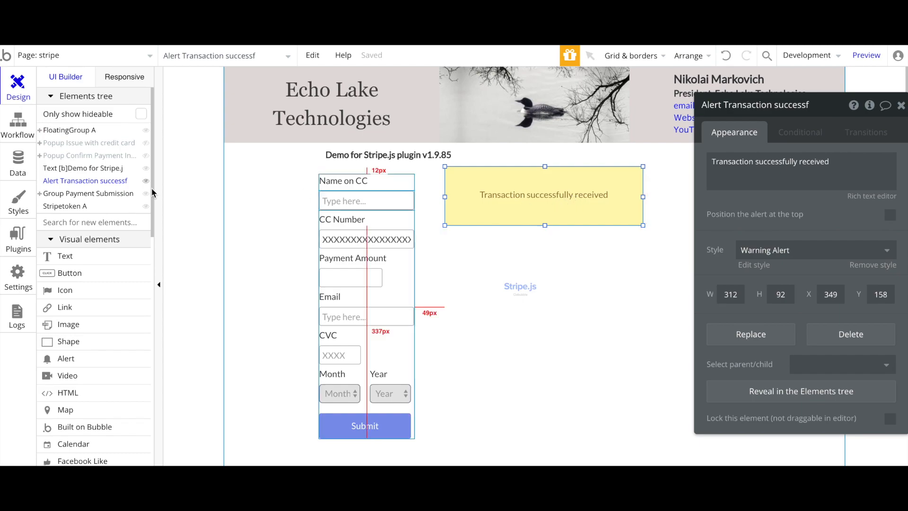
pyautogui.scroll(-2, 71, 274)
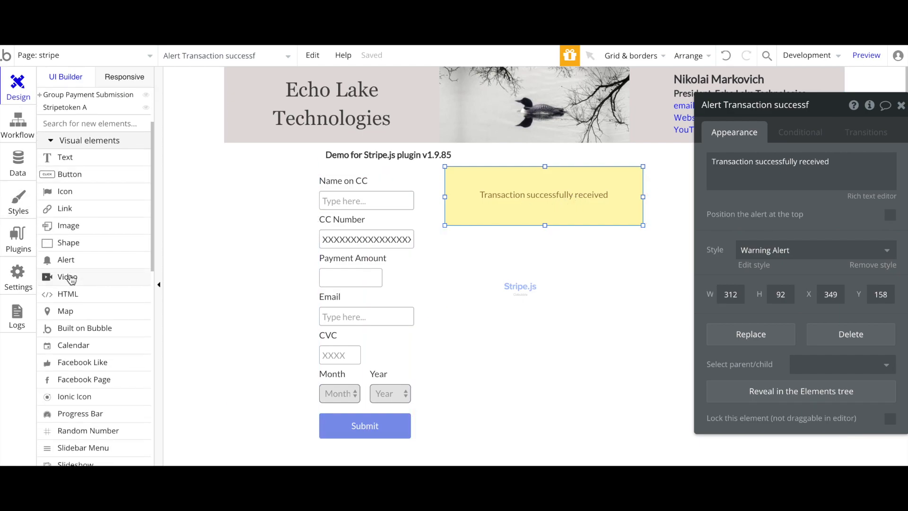
pyautogui.moveTo(76, 264)
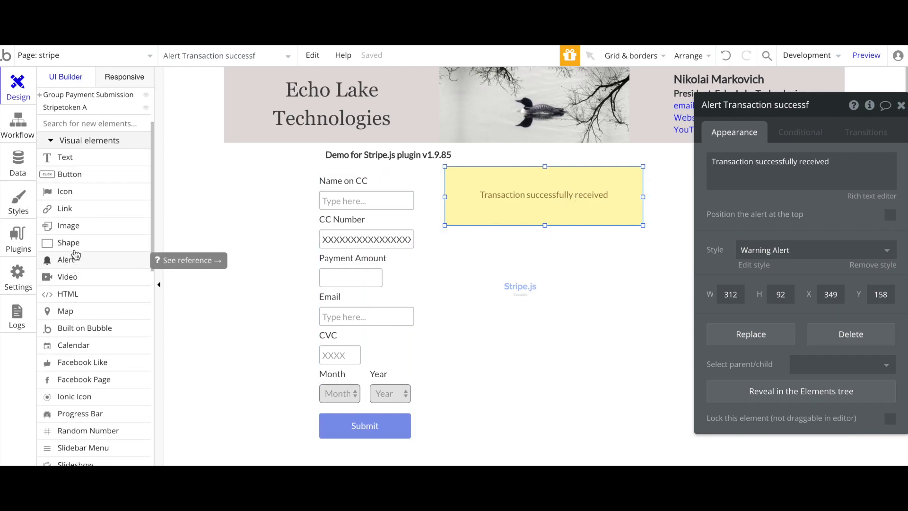
pyautogui.click(66, 260)
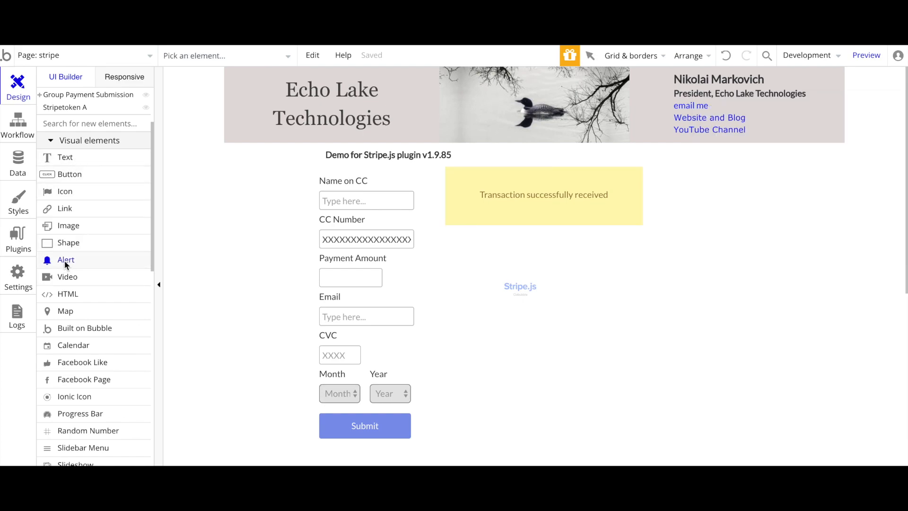
pyautogui.moveTo(601, 245); pyautogui.dragTo(729, 281)
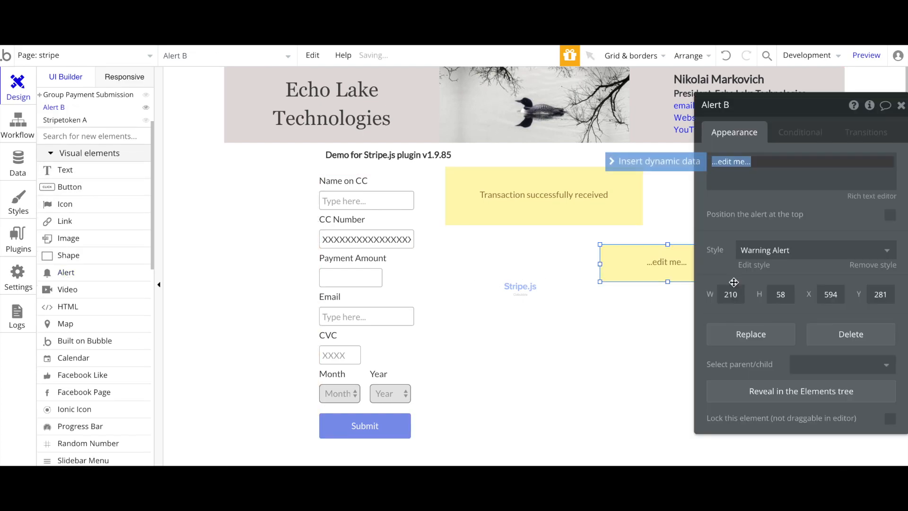
pyautogui.moveTo(645, 268); pyautogui.dragTo(498, 270)
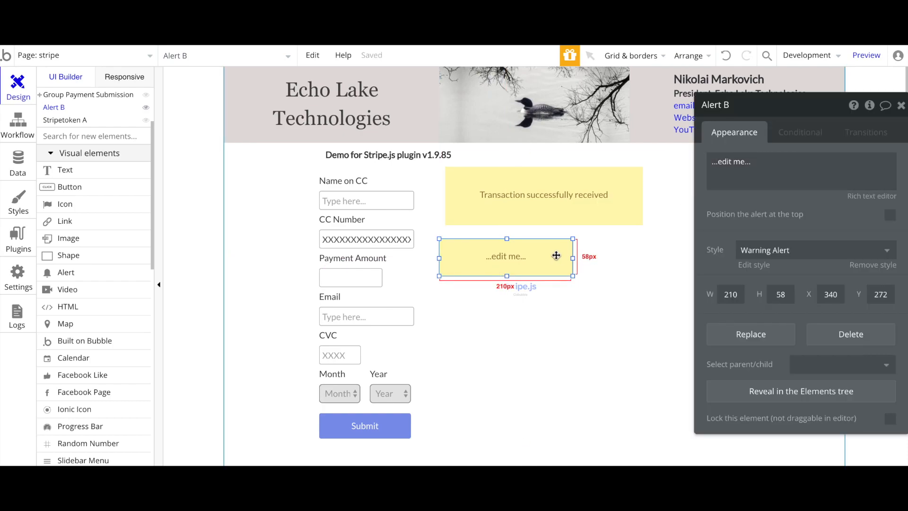
pyautogui.press('Delete')
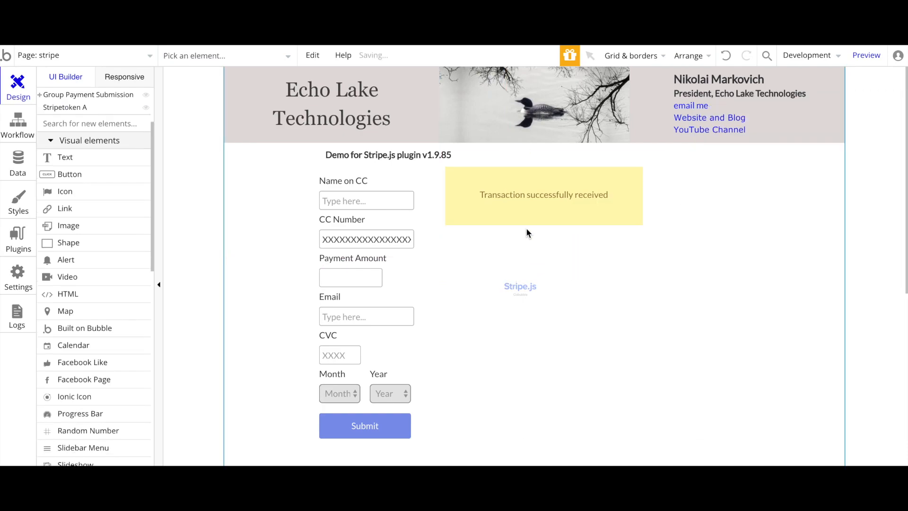
pyautogui.click(516, 202)
pyautogui.scroll(-3, 456, 329)
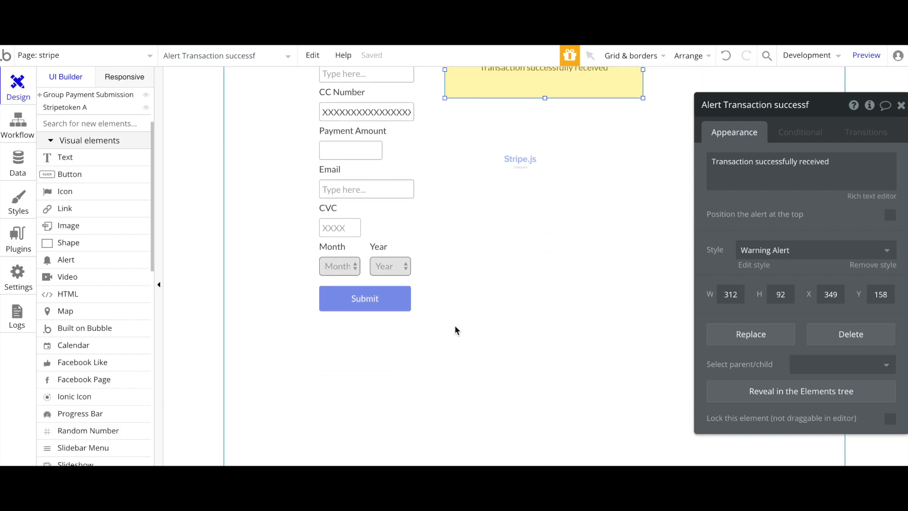
pyautogui.click(16, 122)
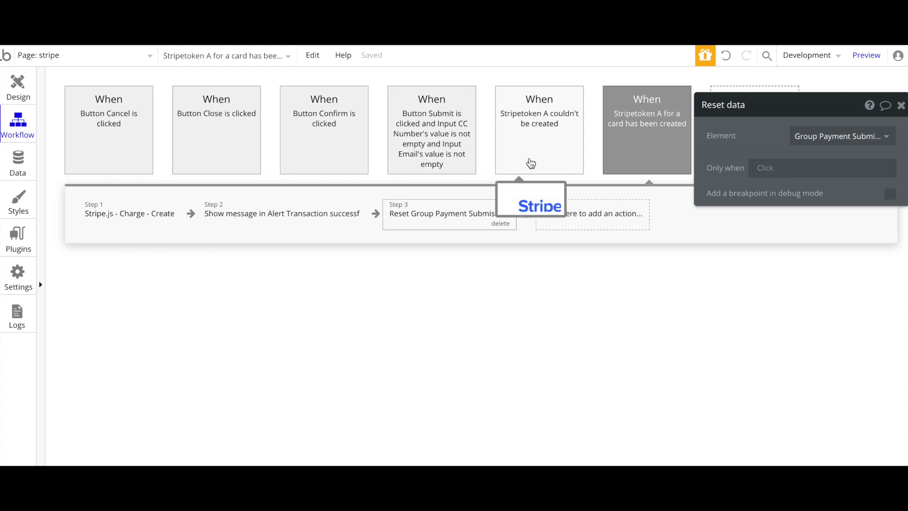
# Review the token-failure workflow: hide the confirmation popup, show the credit-card issue popup
pyautogui.click(545, 155)
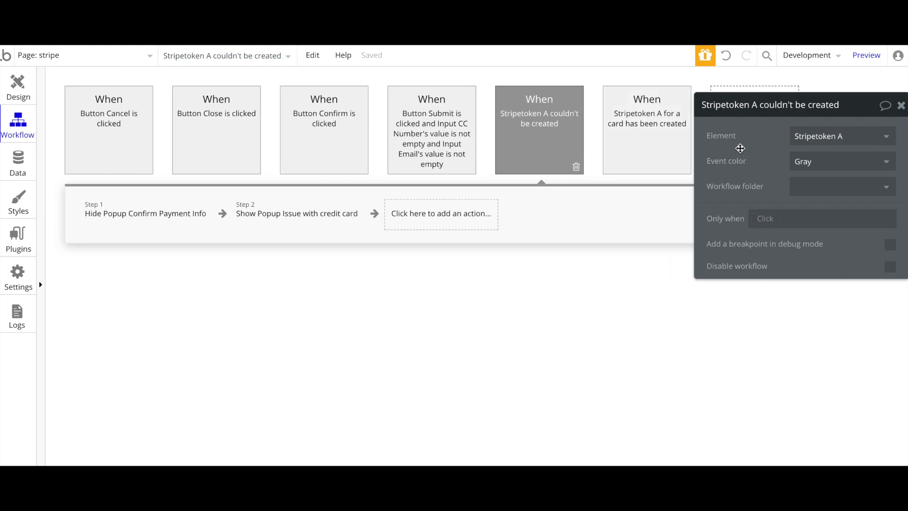
pyautogui.moveTo(740, 148); pyautogui.dragTo(645, 130)
pyautogui.moveTo(551, 139)
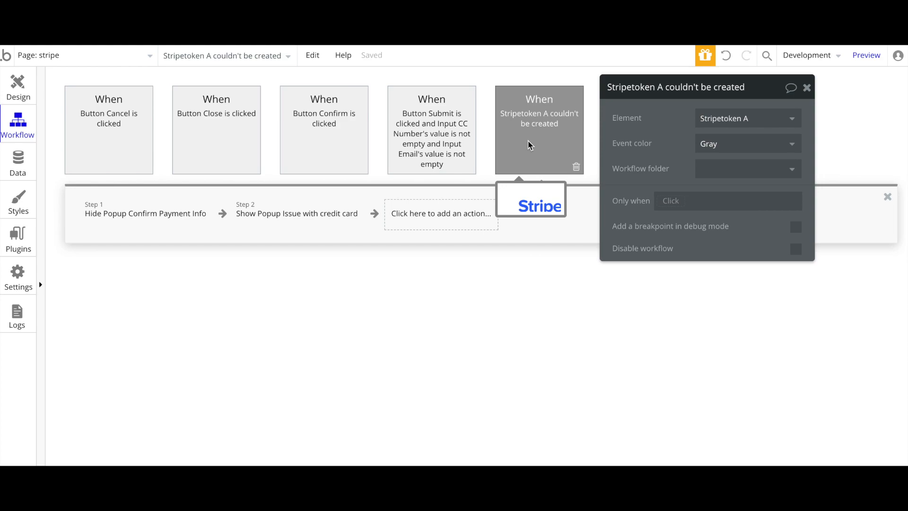
pyautogui.click(112, 215)
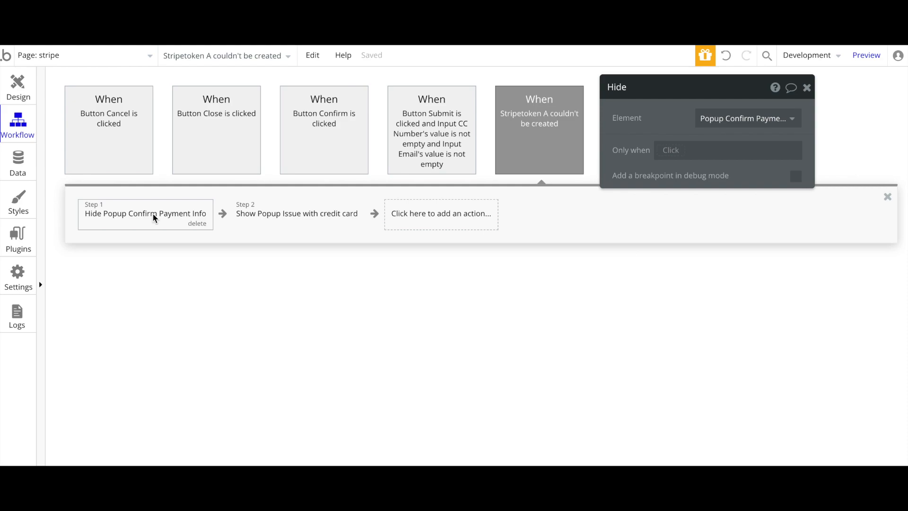
pyautogui.click(300, 219)
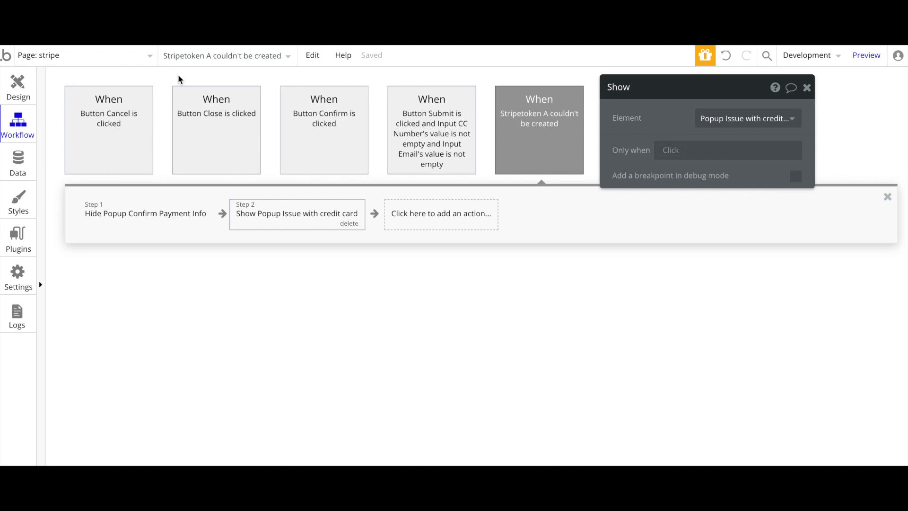
pyautogui.click(17, 94)
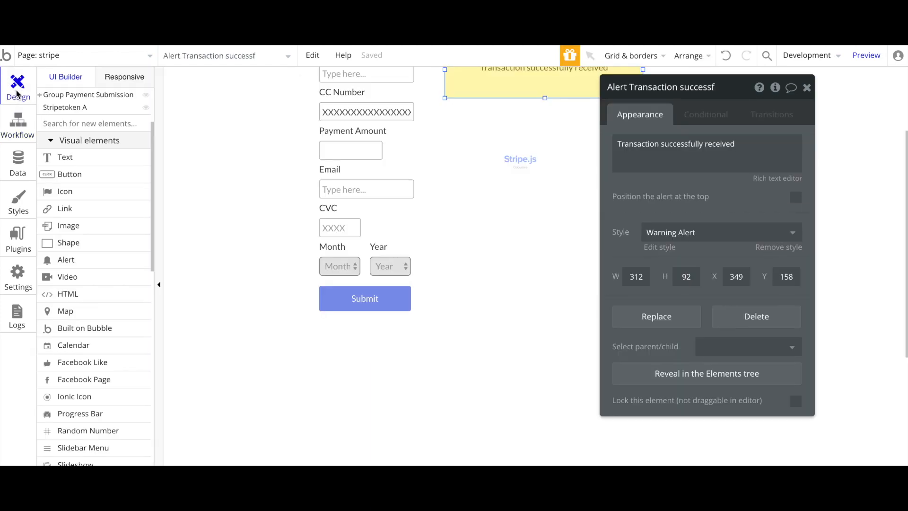
# Select the card-issue popup's Close button and bring up its click workflow
pyautogui.scroll(3, 75, 199)
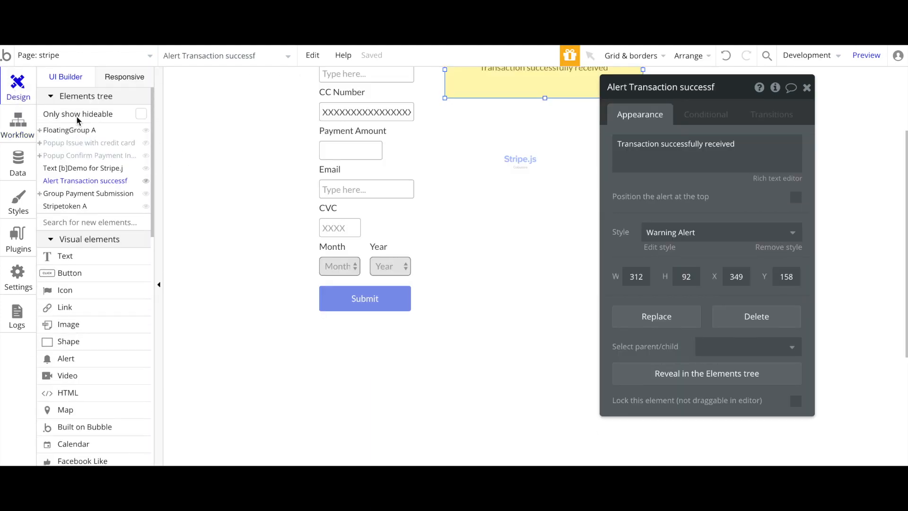
pyautogui.click(65, 145)
pyautogui.moveTo(672, 213); pyautogui.dragTo(729, 161)
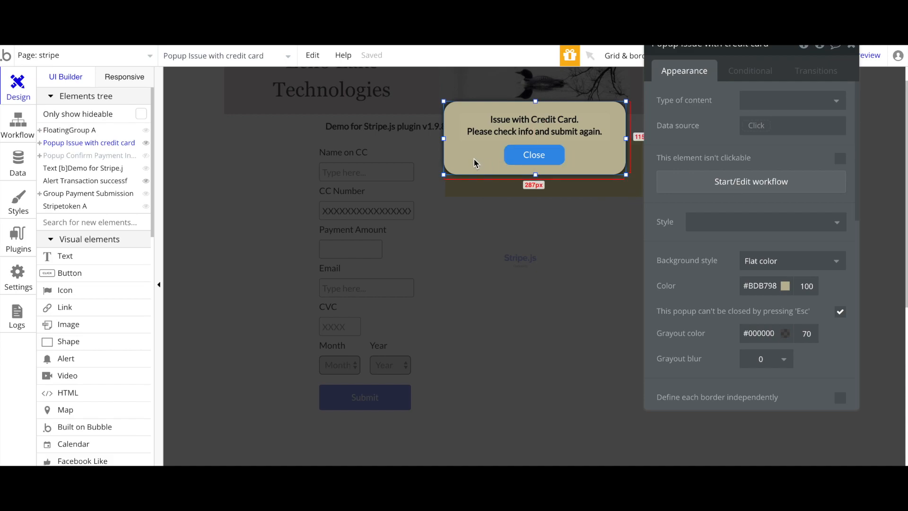
pyautogui.click(521, 133)
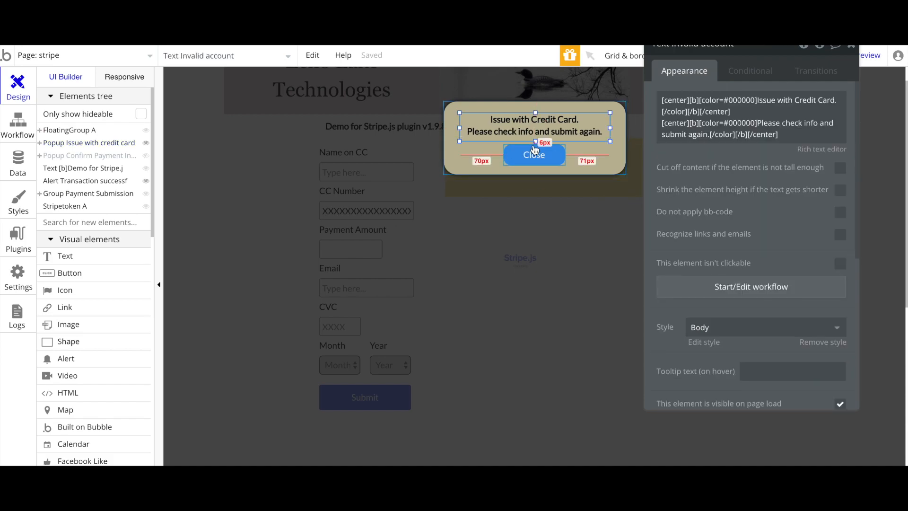
pyautogui.click(529, 161)
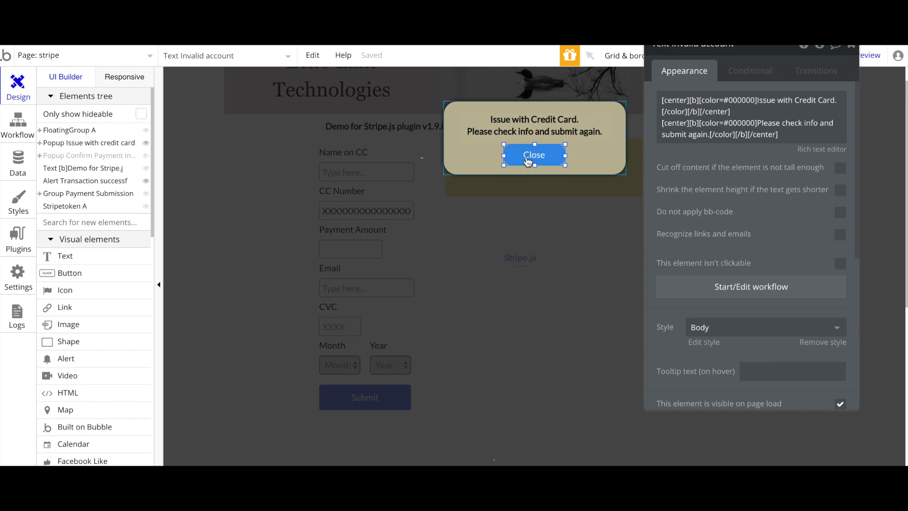
pyautogui.click(695, 157)
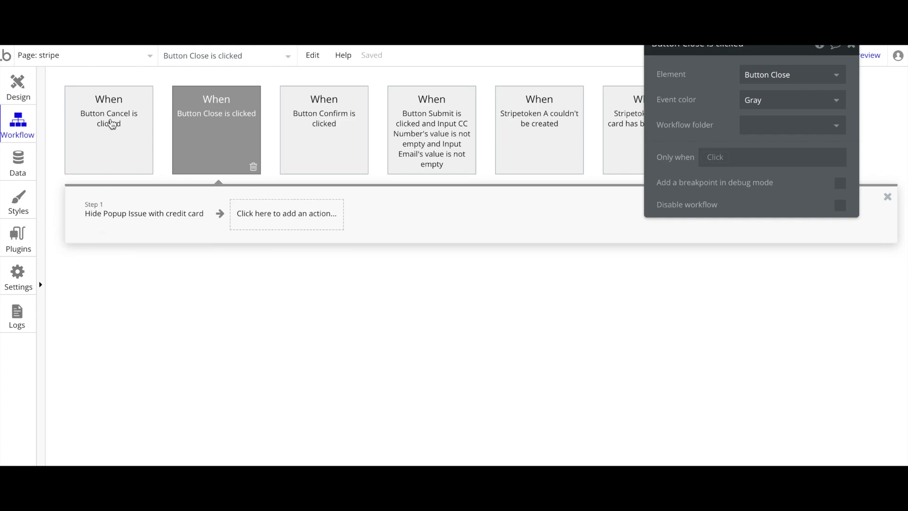
# Review the Stripetoken created and couldn't-be-created workflows, then return to the page design
pyautogui.moveTo(684, 97); pyautogui.dragTo(476, 299)
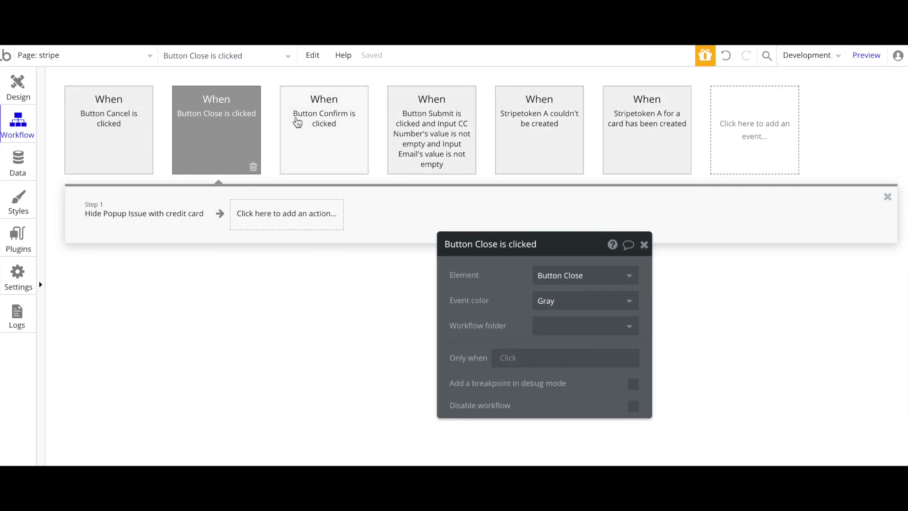
pyautogui.moveTo(326, 157)
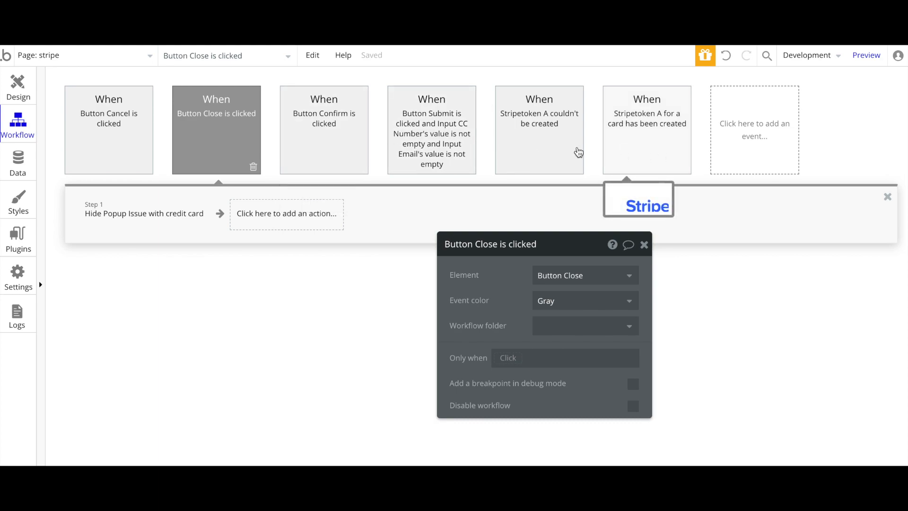
pyautogui.click(642, 149)
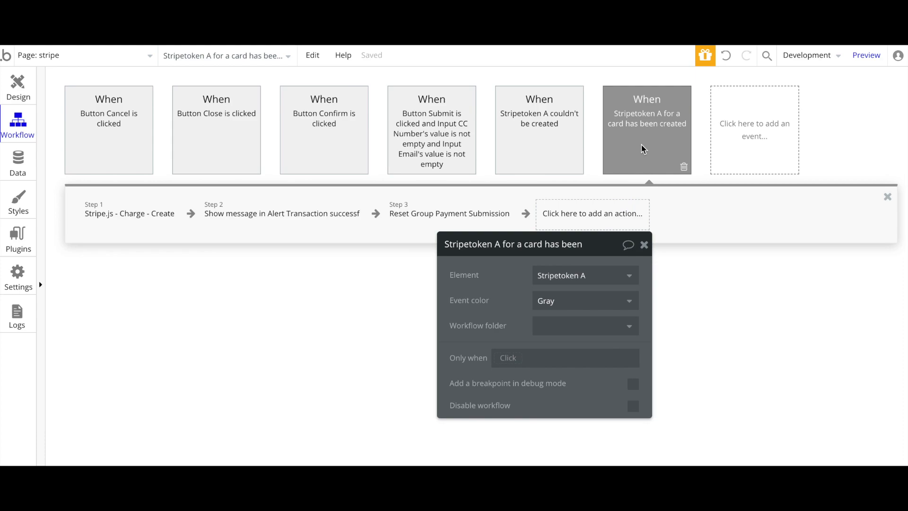
pyautogui.click(536, 156)
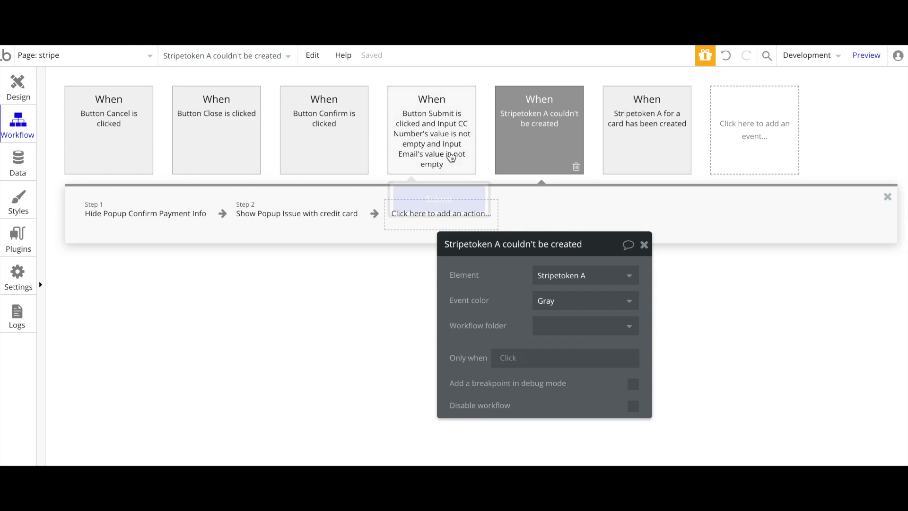
pyautogui.click(17, 86)
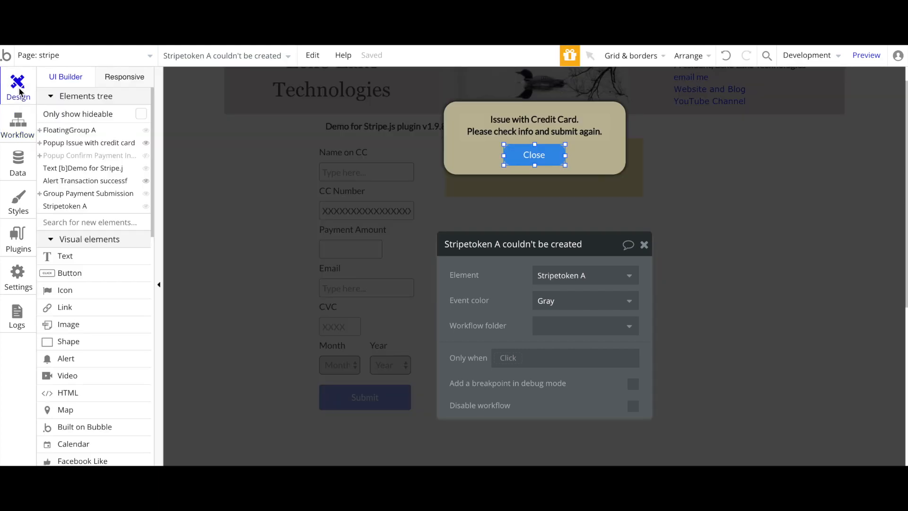
# Submit the payment form empty in preview to test validation
pyautogui.click(264, 210)
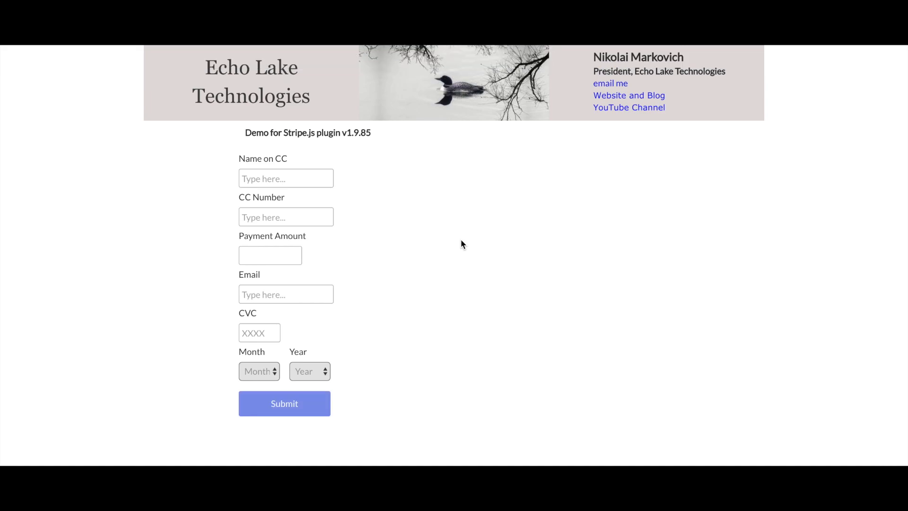
pyautogui.click(266, 179)
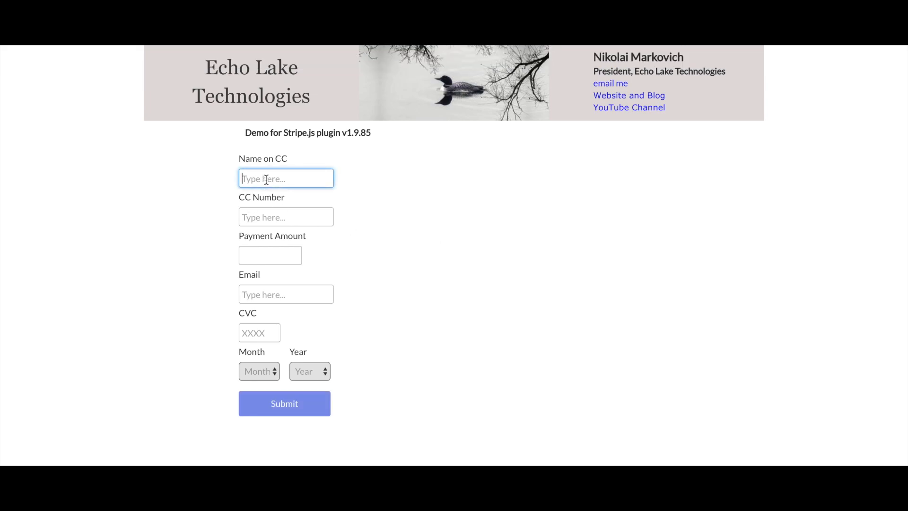
pyautogui.click(274, 406)
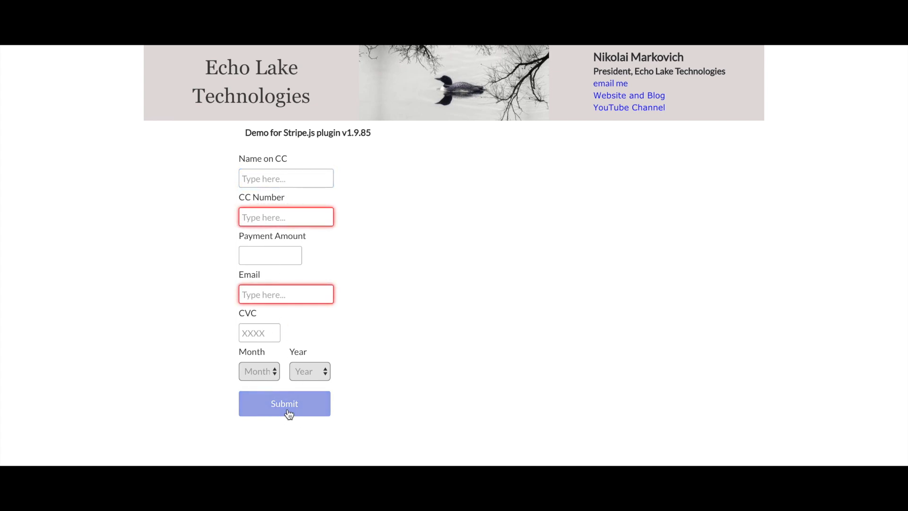
# Fill in a cardholder name, card number 4242, amount 33, an e-mail and CVC 123
pyautogui.click(260, 182)
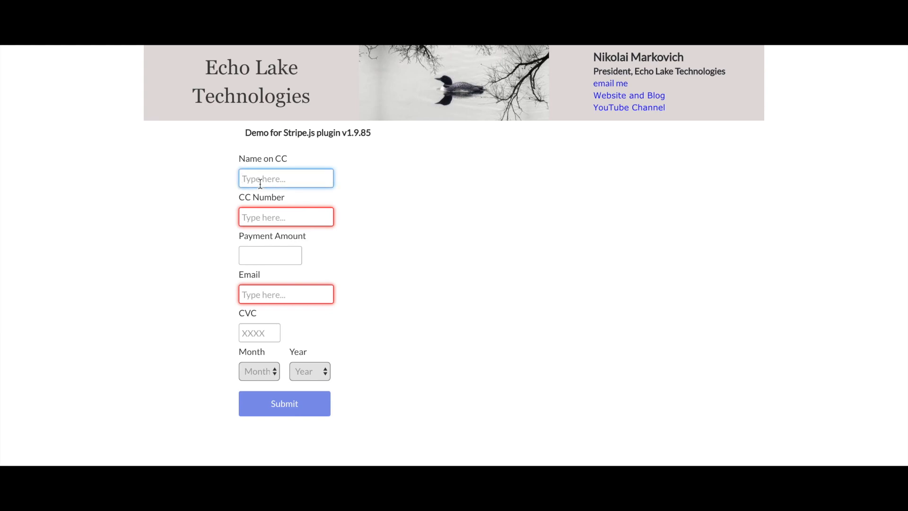
pyautogui.write('Jack Smith')
pyautogui.click(266, 218)
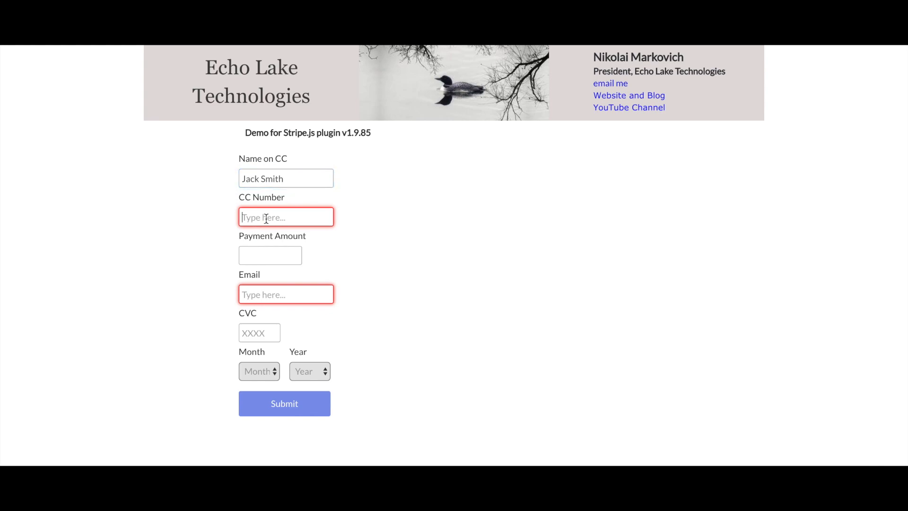
pyautogui.write('4242')
pyautogui.click(258, 255)
pyautogui.click(257, 256)
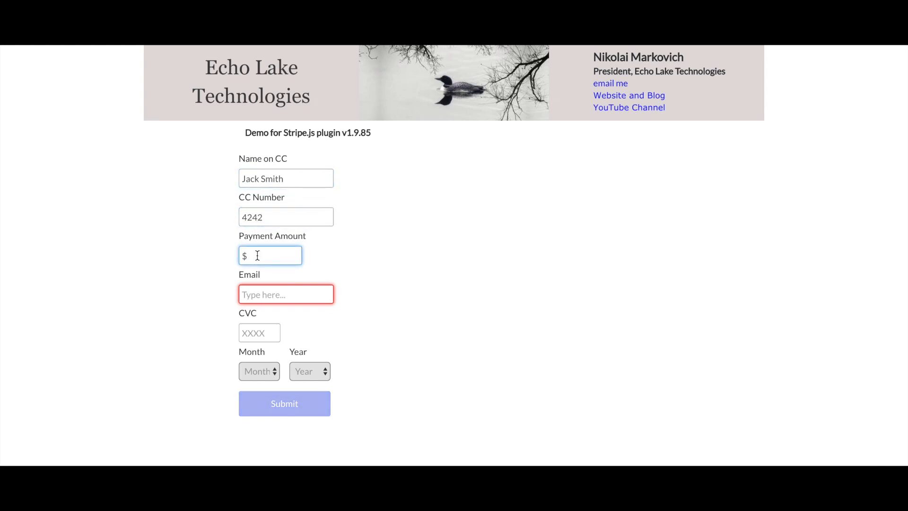
pyautogui.write('33')
pyautogui.click(257, 290)
pyautogui.write('jack')
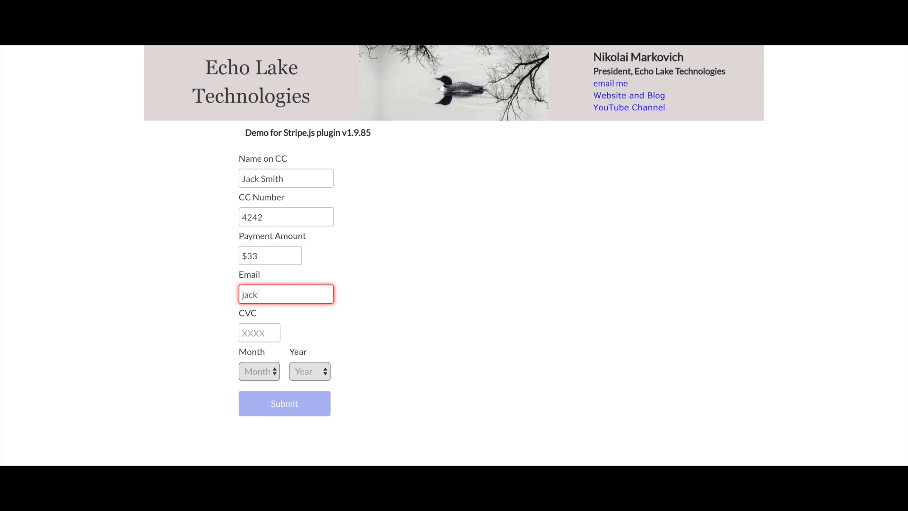
pyautogui.write('@test.com')
pyautogui.click(260, 331)
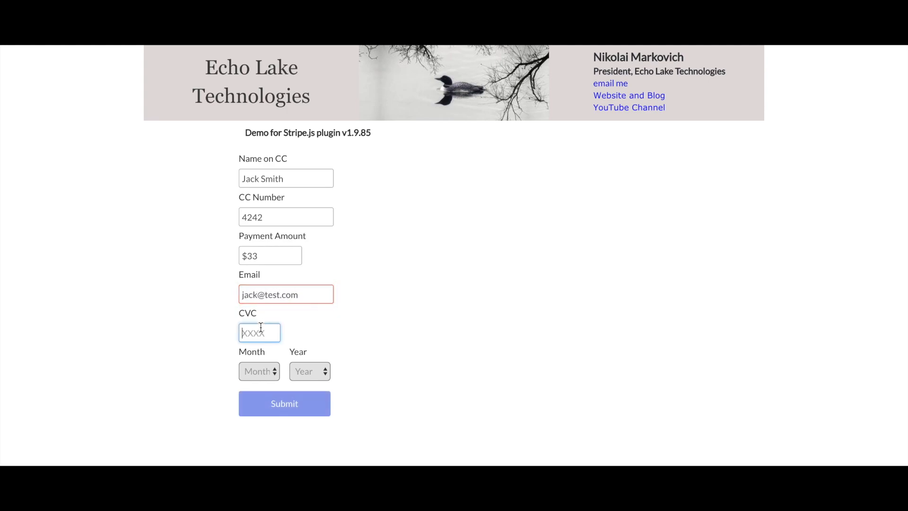
pyautogui.write('123')
# Set expiry month 1 and year 2021, confirm the payment, then close the credit-card error
pyautogui.click(256, 370)
pyautogui.click(255, 369)
pyautogui.click(255, 370)
pyautogui.click(255, 371)
pyautogui.click(310, 373)
pyautogui.click(305, 382)
pyautogui.click(284, 406)
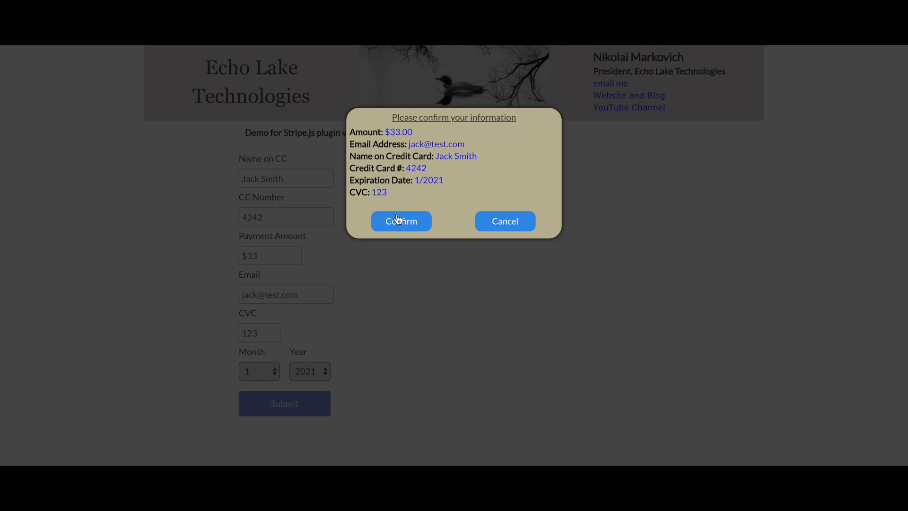
pyautogui.click(397, 230)
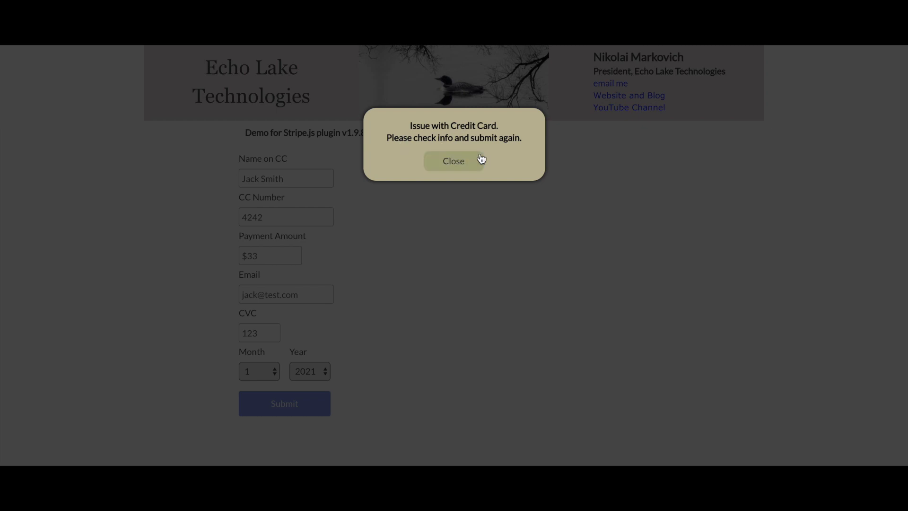
pyautogui.click(469, 162)
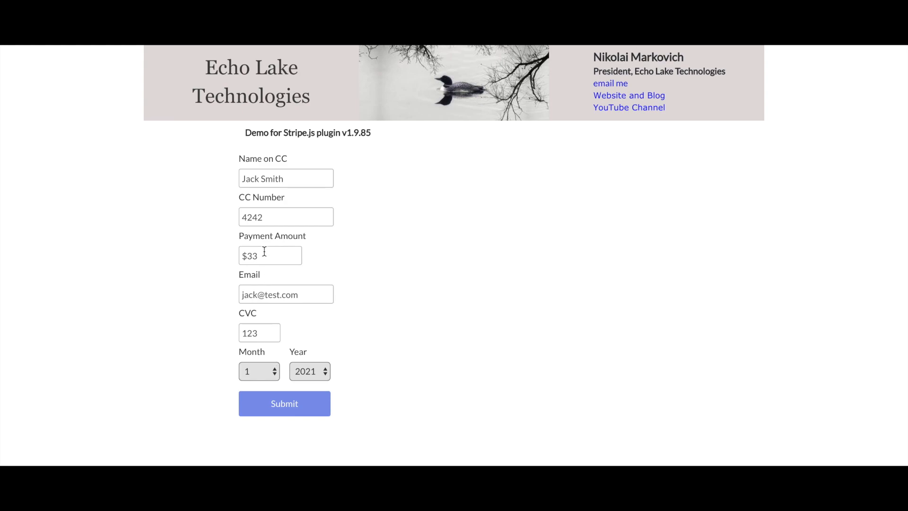
pyautogui.click(271, 222)
pyautogui.write('4242424242424242')
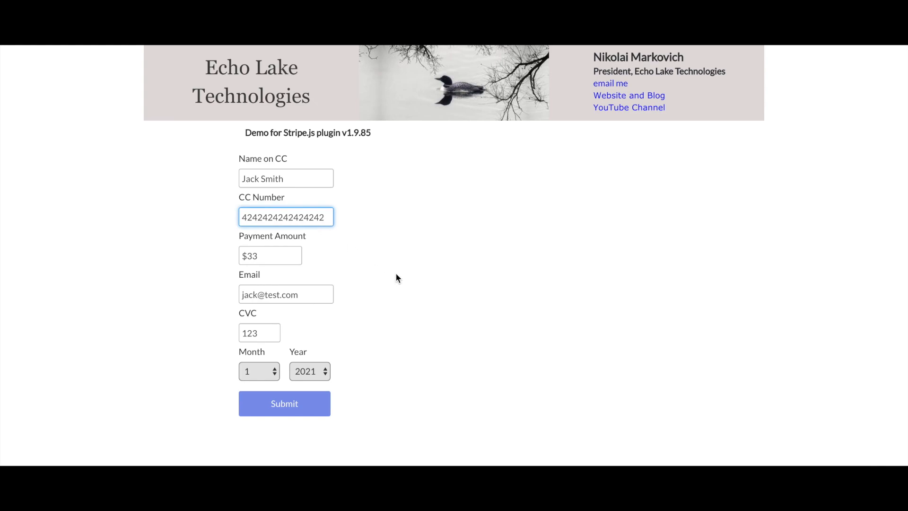
pyautogui.click(286, 403)
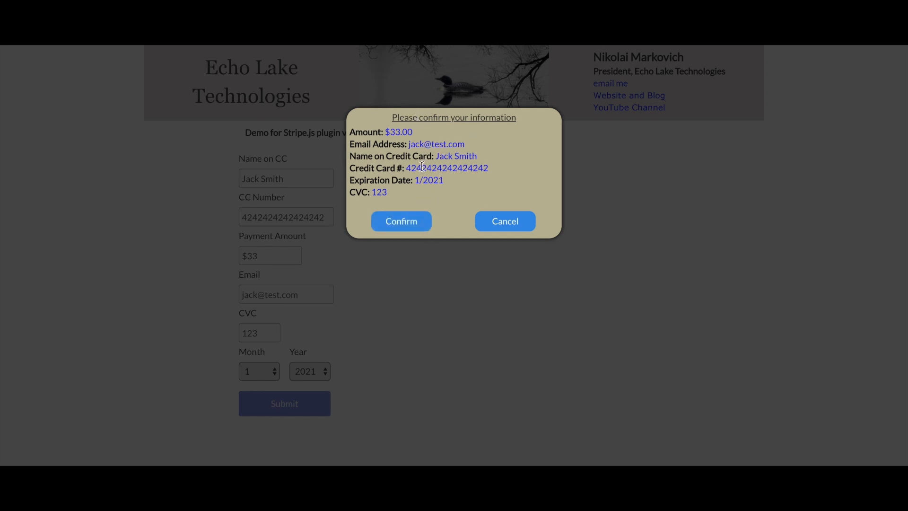
pyautogui.click(397, 224)
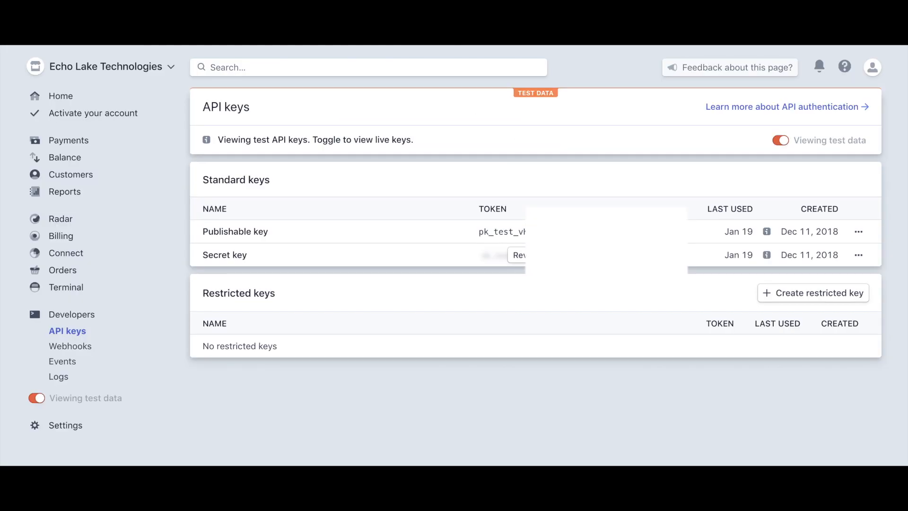
# Inspect the succeeded $33.00 charge in Stripe Payments, then bring back the stripe page's properties in Bubble
pyautogui.click(60, 143)
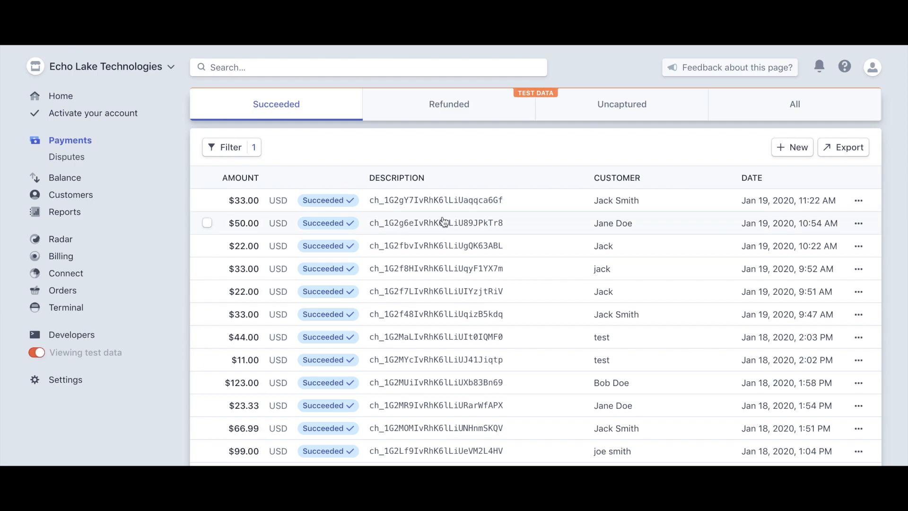
pyautogui.click(485, 225)
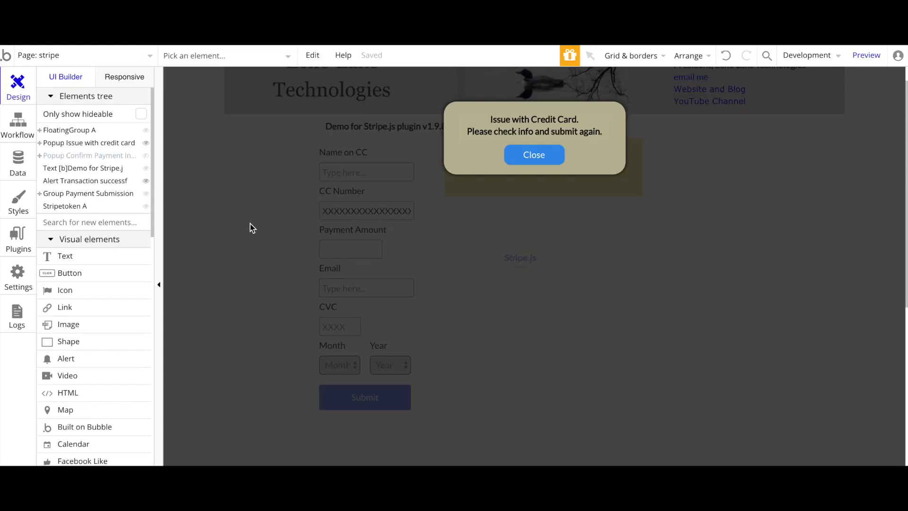
pyautogui.click(250, 224)
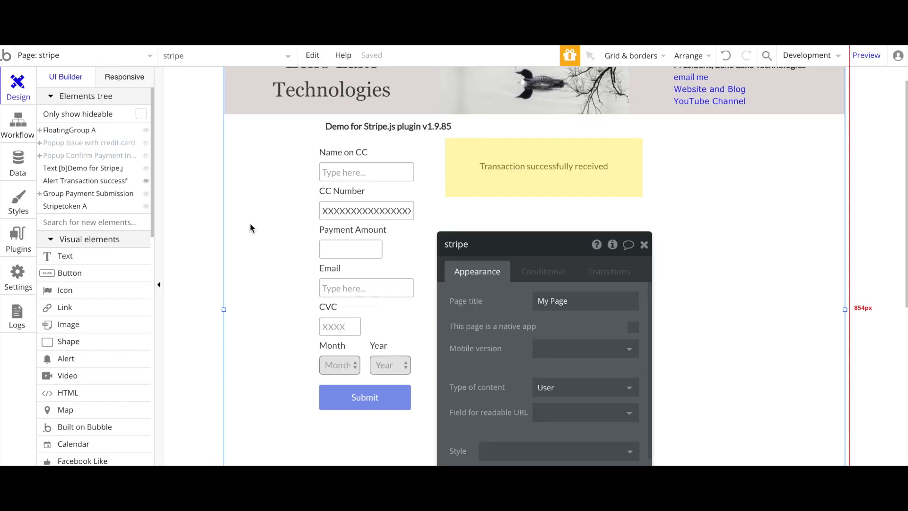